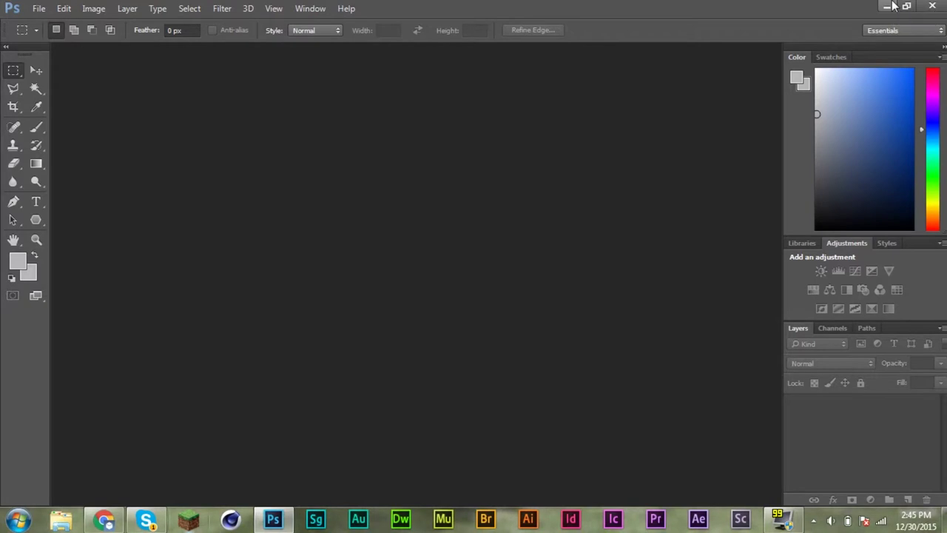
Minimize Photoshop, restore Chrome and snap the Boeing 747 article to the right half.
{"action": "left_click", "coordinate": [888, 7]}
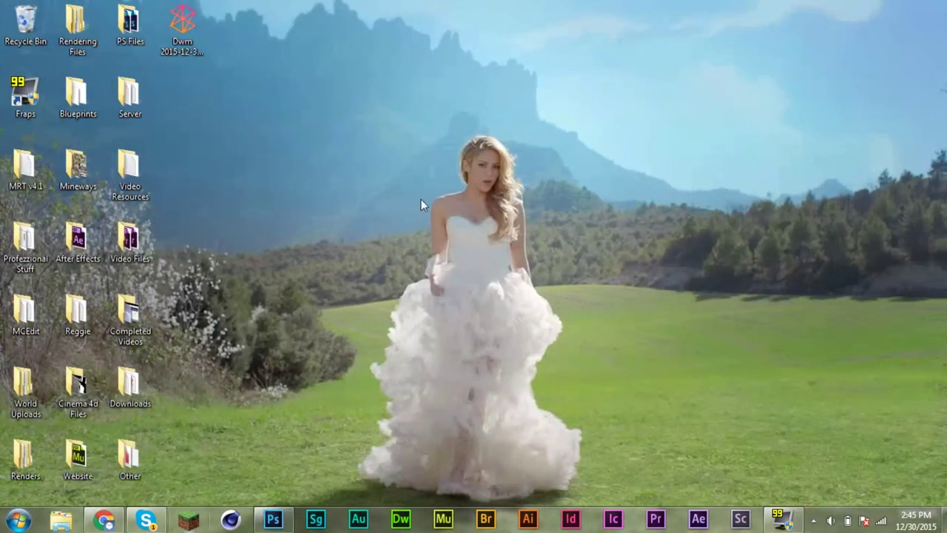
{"action": "left_click_drag", "start_coordinate": [247, 53], "coordinate": [219, 137]}
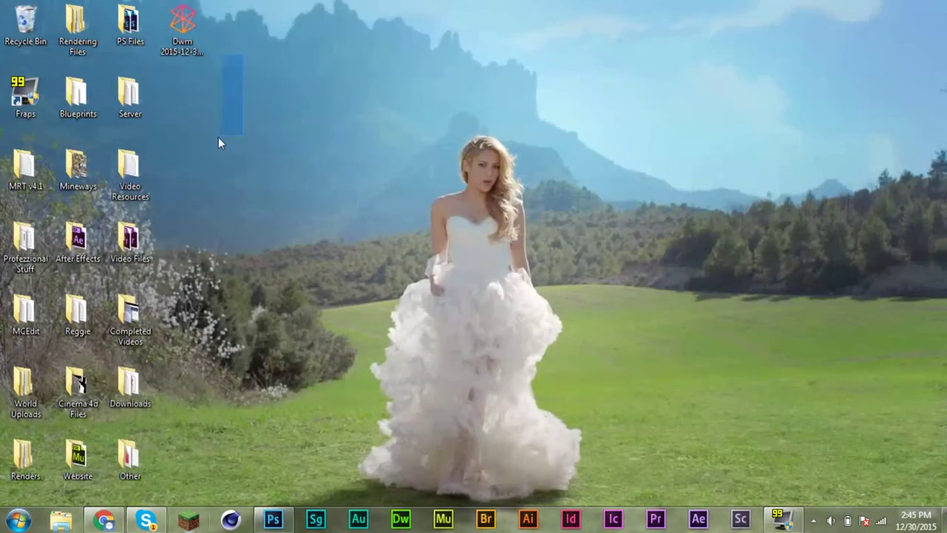
{"action": "left_click", "coordinate": [102, 520]}
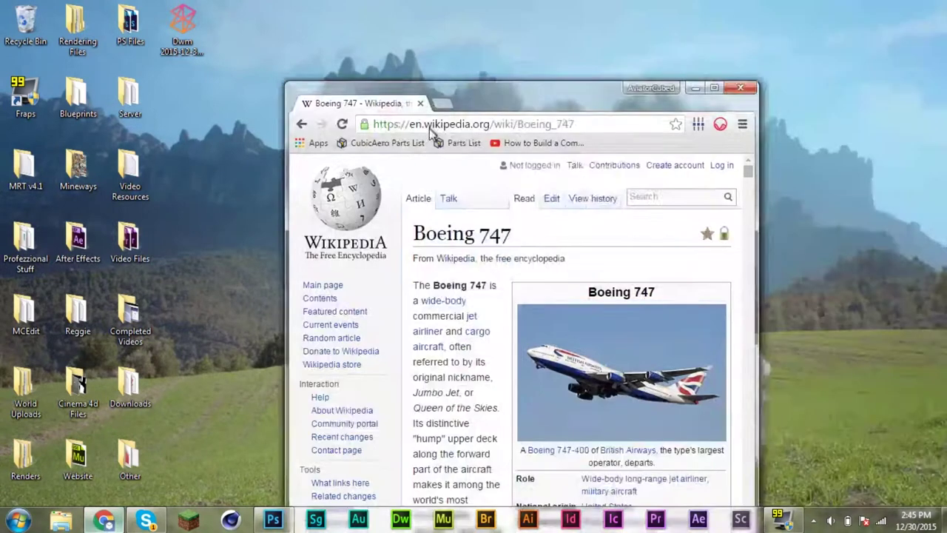
{"action": "left_click_drag", "start_coordinate": [732, 15], "coordinate": [102, 3]}
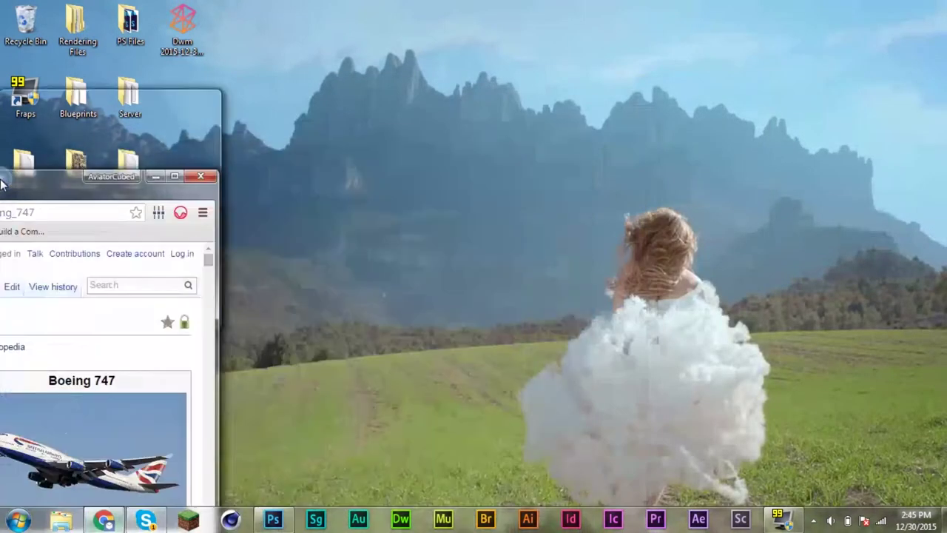
{"action": "left_click_drag", "start_coordinate": [255, 18], "coordinate": [795, 4]}
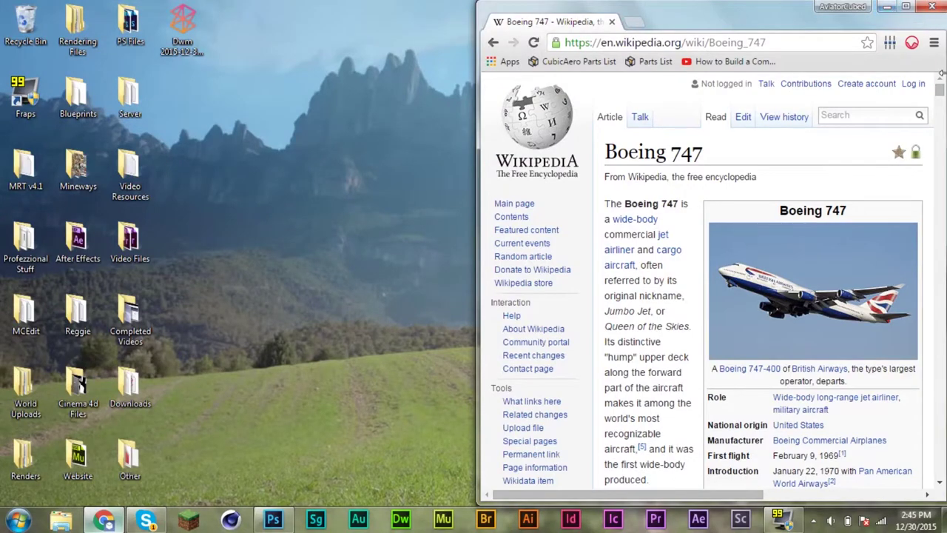
{"action": "left_click_drag", "start_coordinate": [940, 92], "coordinate": [935, 251]}
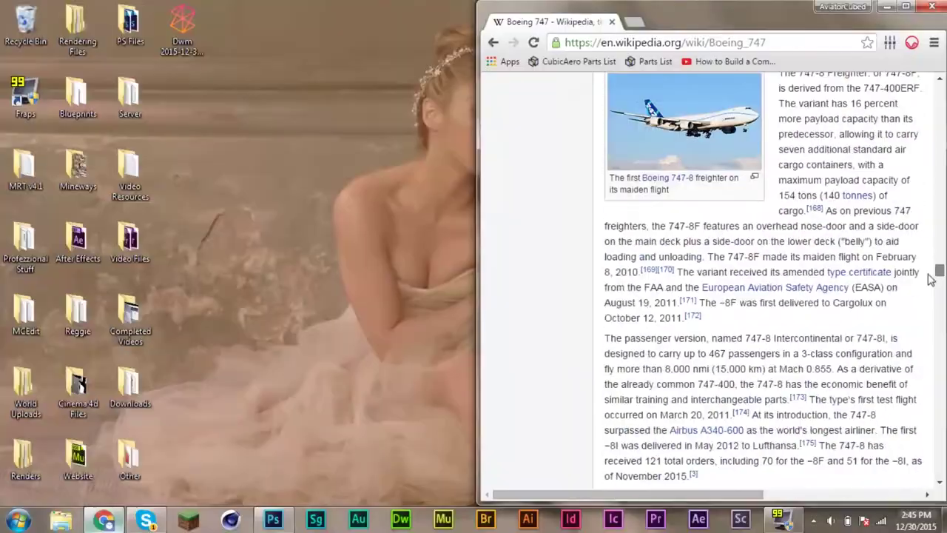
Scroll the Boeing 747 article down to the Model summary tables and variants diagram.
{"action": "left_click_drag", "start_coordinate": [934, 296], "coordinate": [939, 379]}
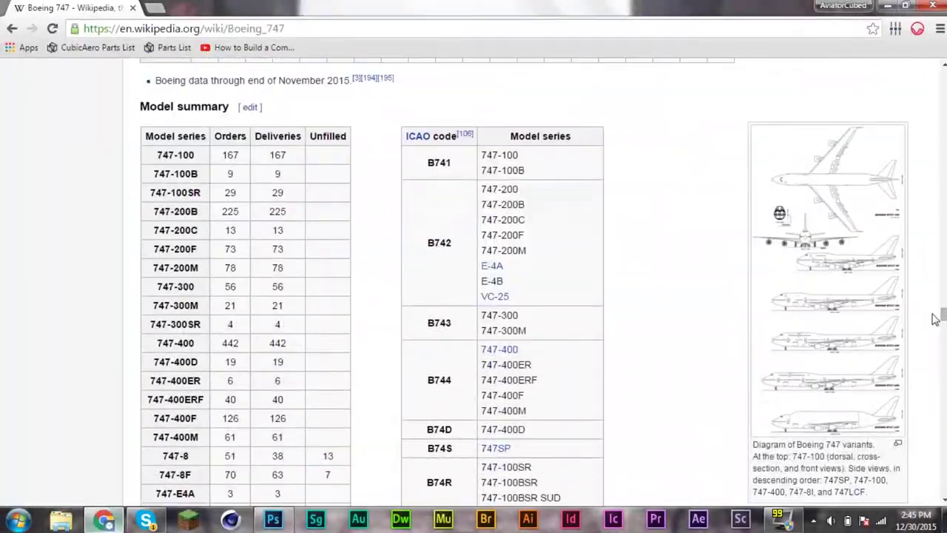
Search Google Images for 'boeing 747-100 blueprint', preview a result, then close the tab.
{"action": "key", "text": "ctrl+t"}
{"action": "type", "text": "boeing 7"}
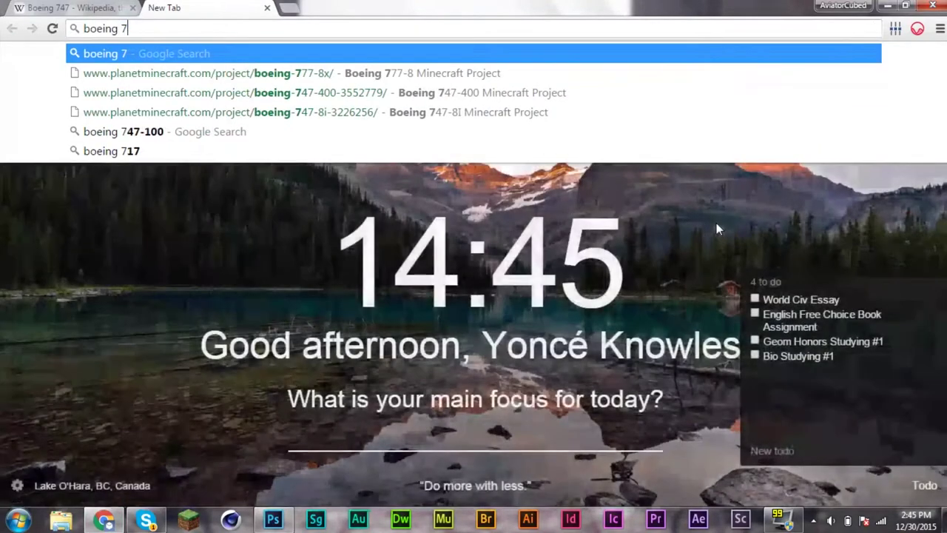
{"action": "type", "text": "47-10"}
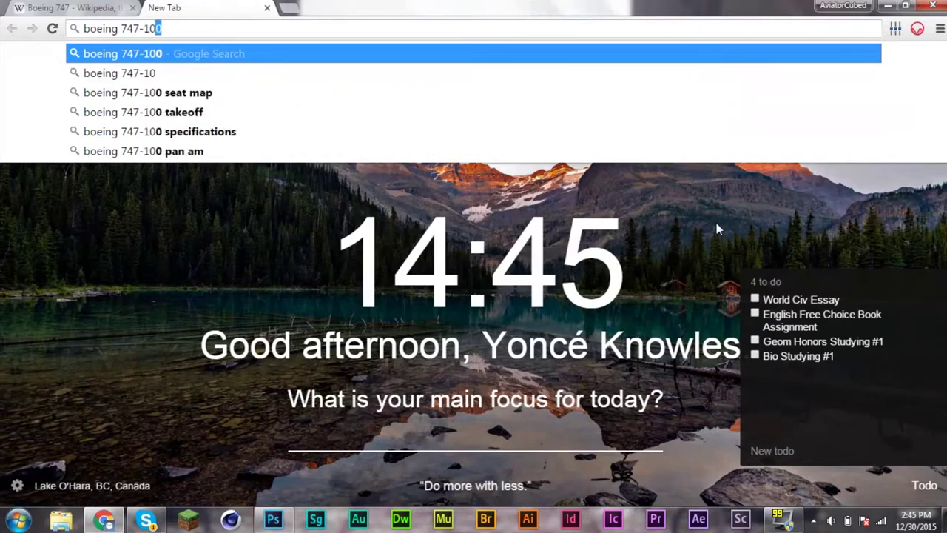
{"action": "type", "text": "0"}
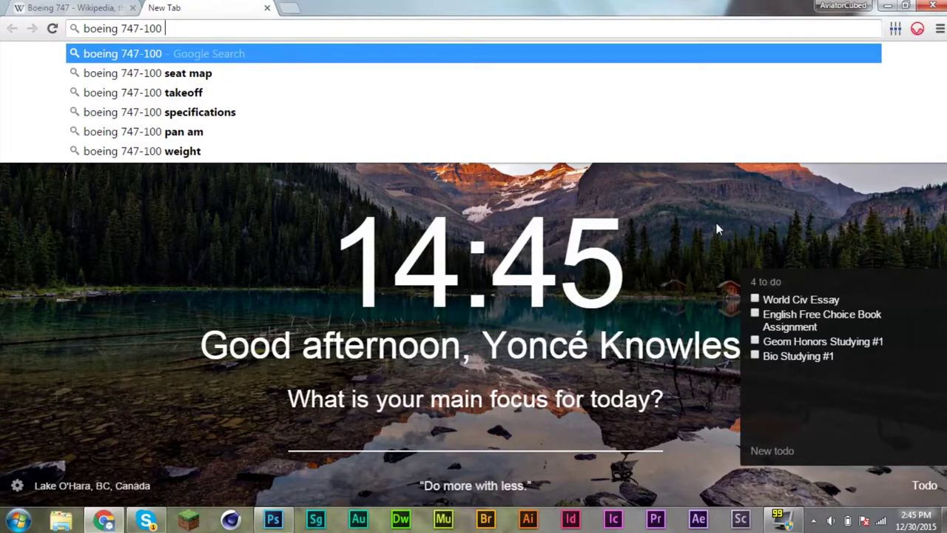
{"action": "type", "text": "blueprint"}
{"action": "key", "text": "Return"}
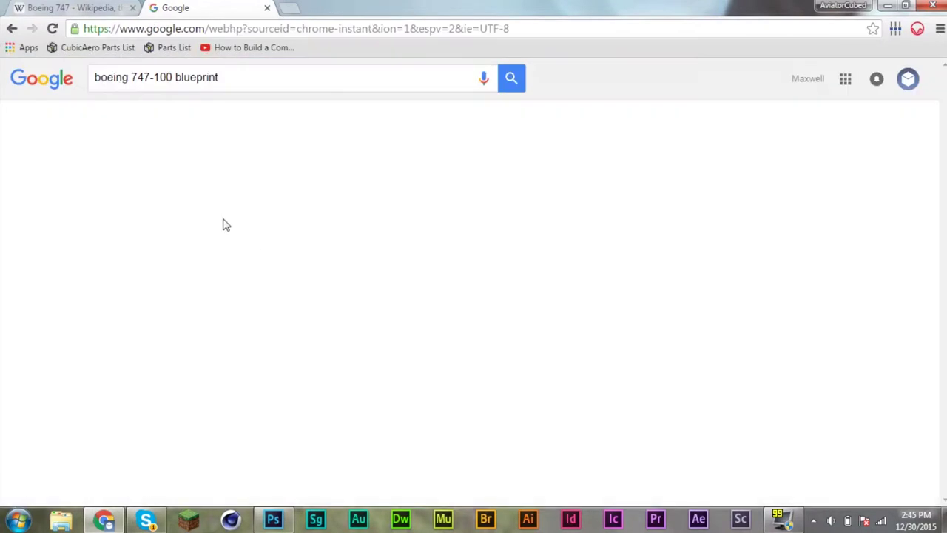
{"action": "left_click", "coordinate": [165, 124]}
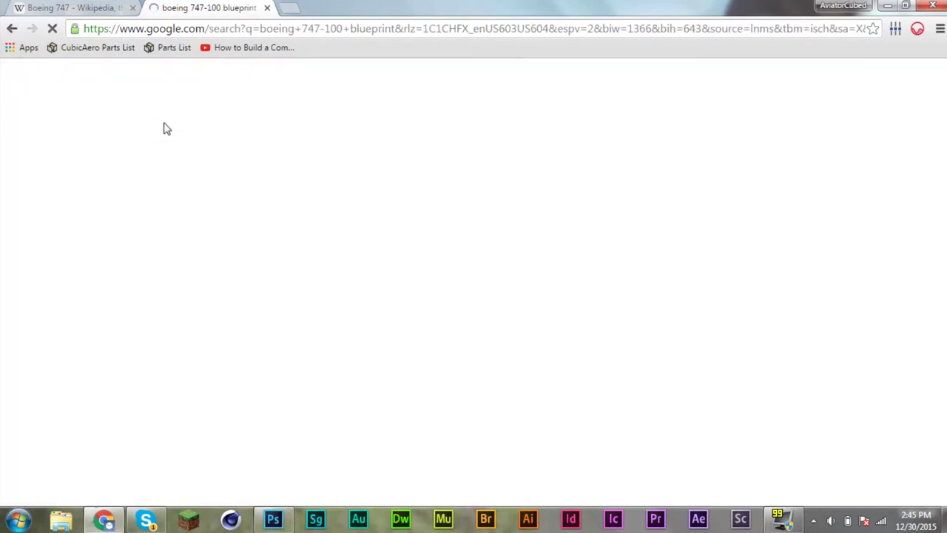
{"action": "left_click", "coordinate": [111, 220]}
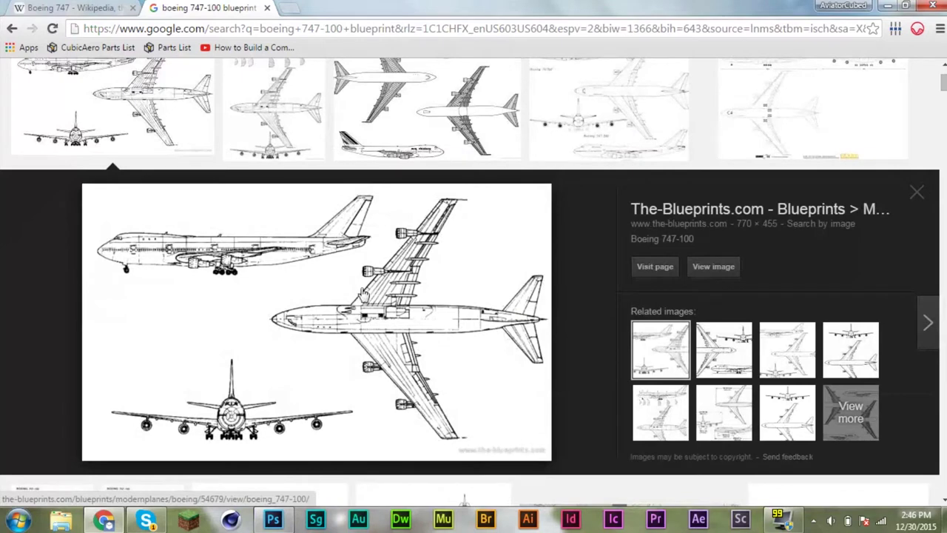
{"action": "left_click", "coordinate": [713, 267]}
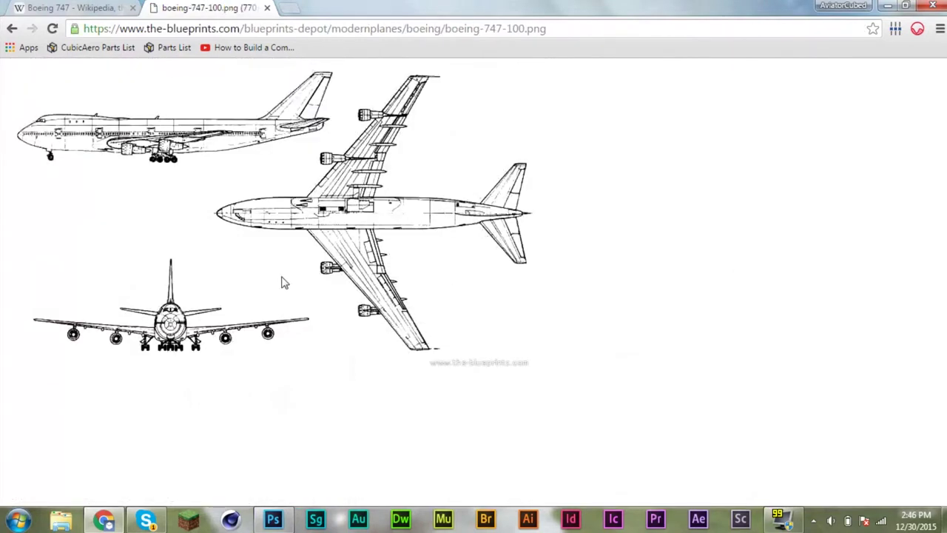
{"action": "key", "text": "ctrl+w"}
Enlarge the article's 747 variants diagram and open the original file at full size.
{"action": "left_click", "coordinate": [826, 207]}
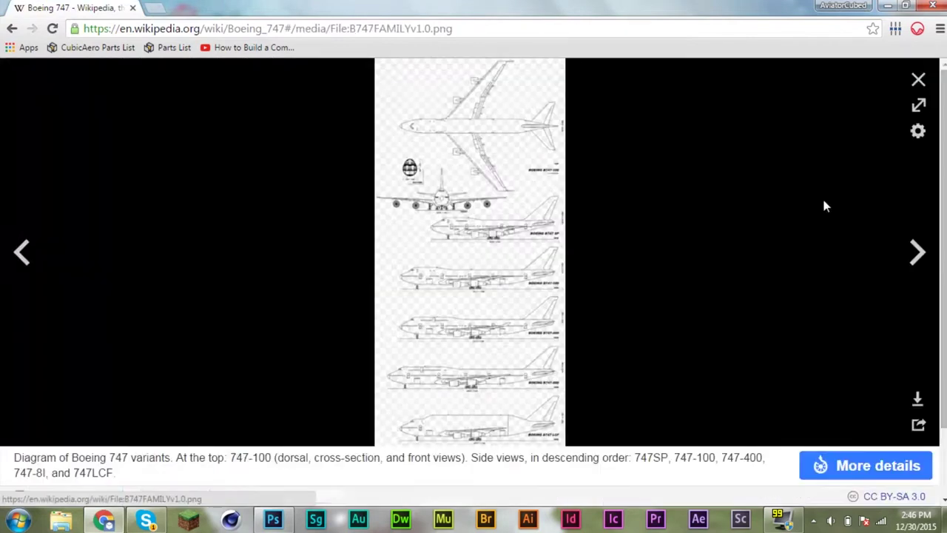
{"action": "key", "text": "Escape"}
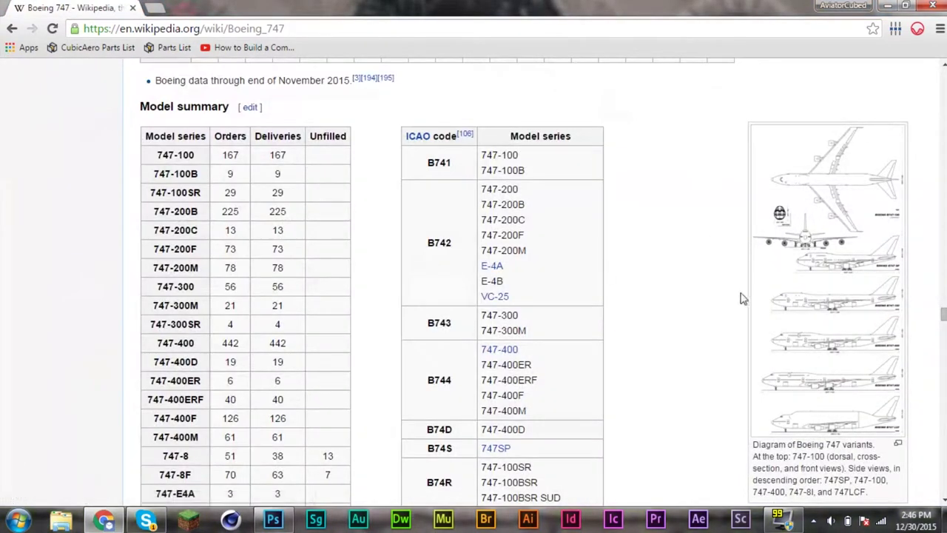
{"action": "left_click", "coordinate": [849, 312]}
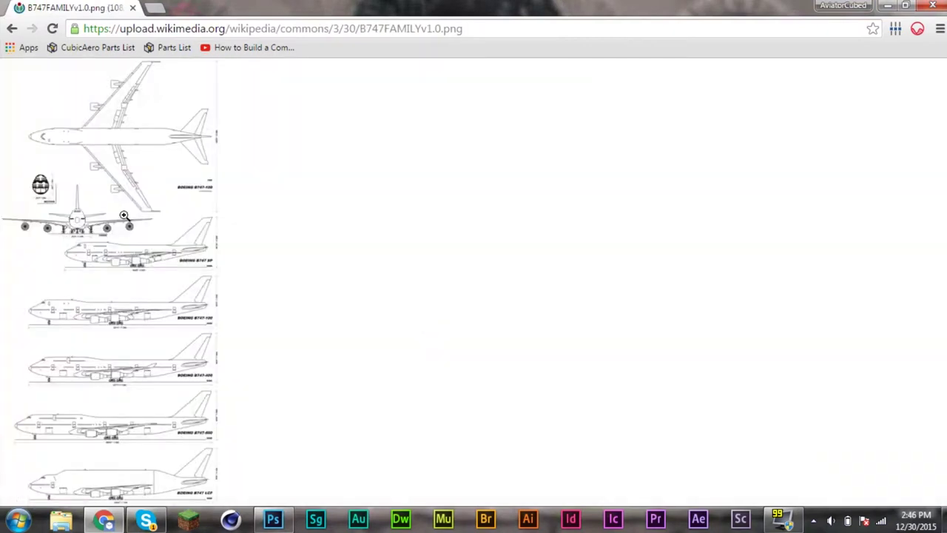
{"action": "left_click", "coordinate": [137, 234]}
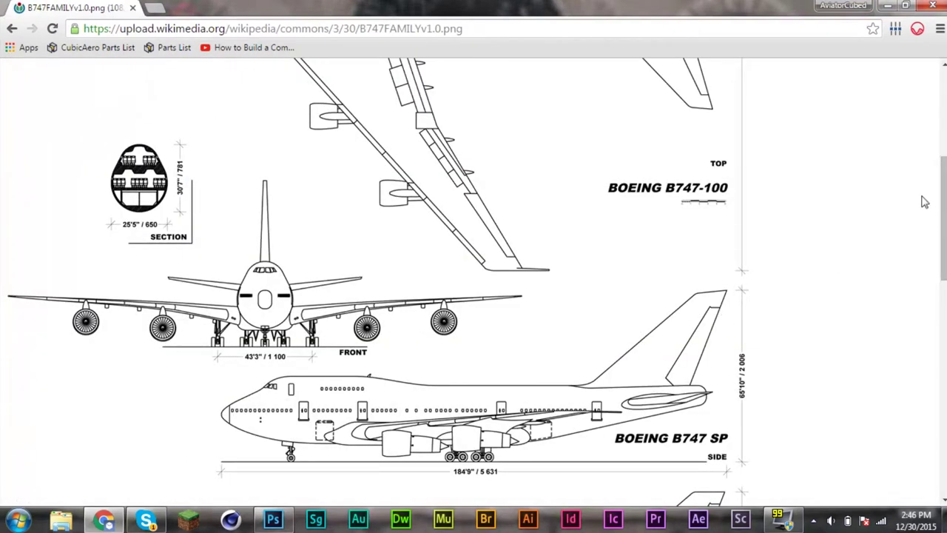
Scroll through the B747FAMILYv1.0.png diagram, fit it to the window, then zoom to full size.
{"action": "scroll", "coordinate": [473, 281], "scroll_direction": "down", "scroll_amount": 1}
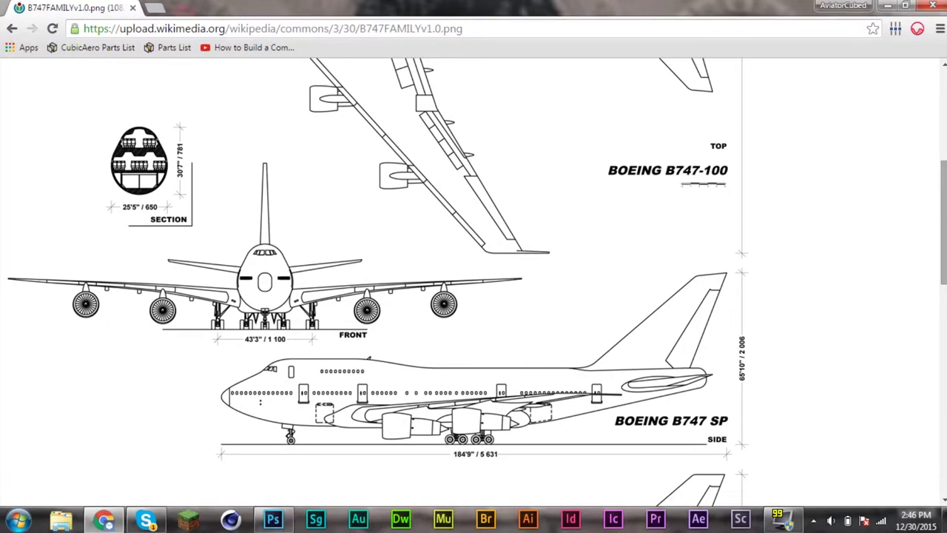
{"action": "left_click_drag", "start_coordinate": [943, 224], "coordinate": [934, 454]}
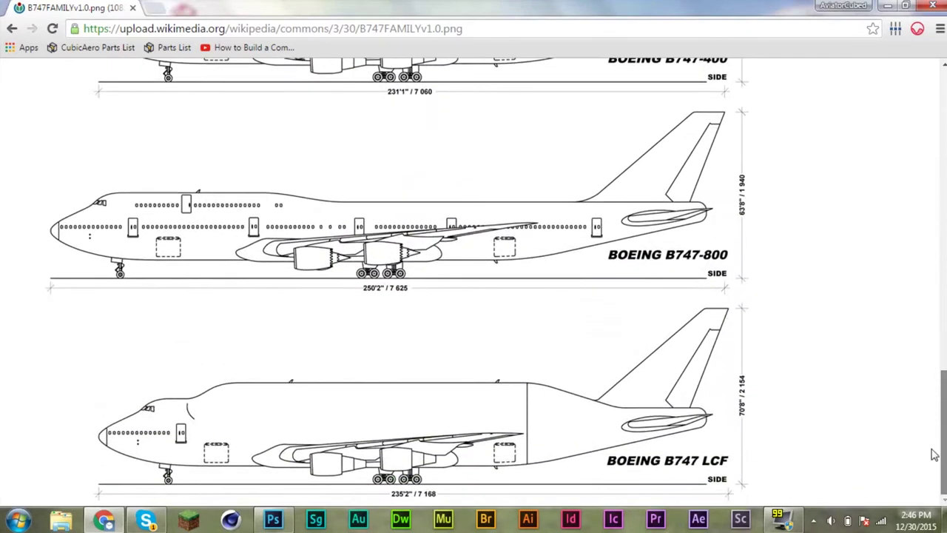
{"action": "left_click_drag", "start_coordinate": [943, 459], "coordinate": [943, 111]}
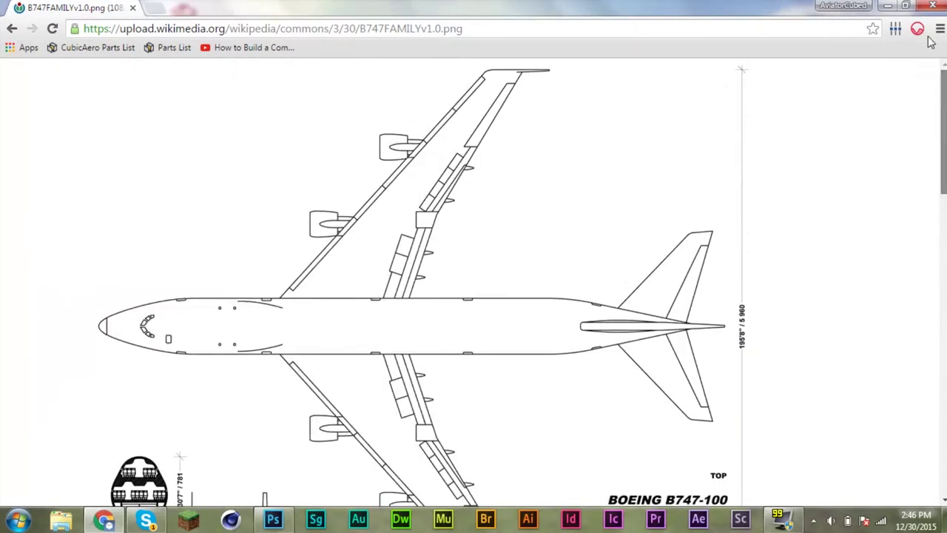
{"action": "scroll", "coordinate": [473, 281], "scroll_direction": "down", "scroll_amount": 3}
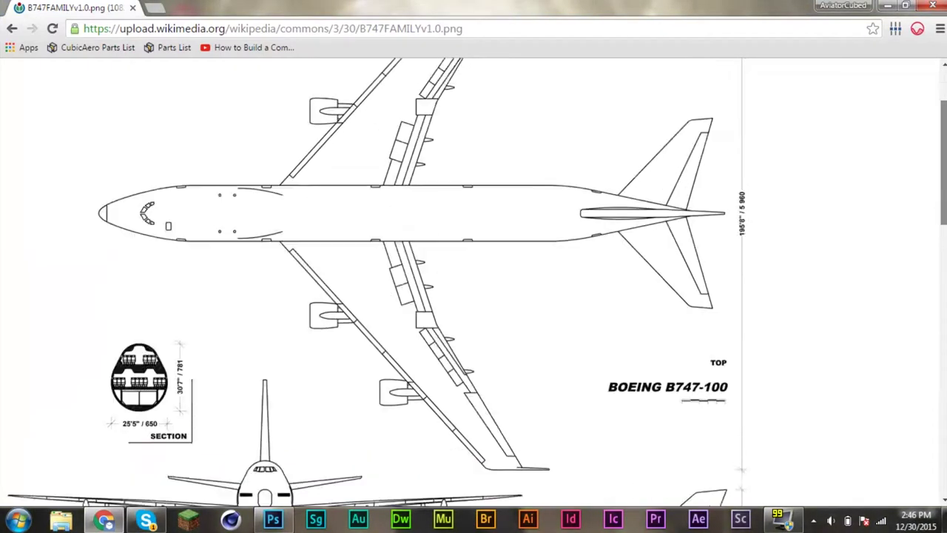
{"action": "scroll", "coordinate": [473, 281], "scroll_direction": "down", "scroll_amount": 7}
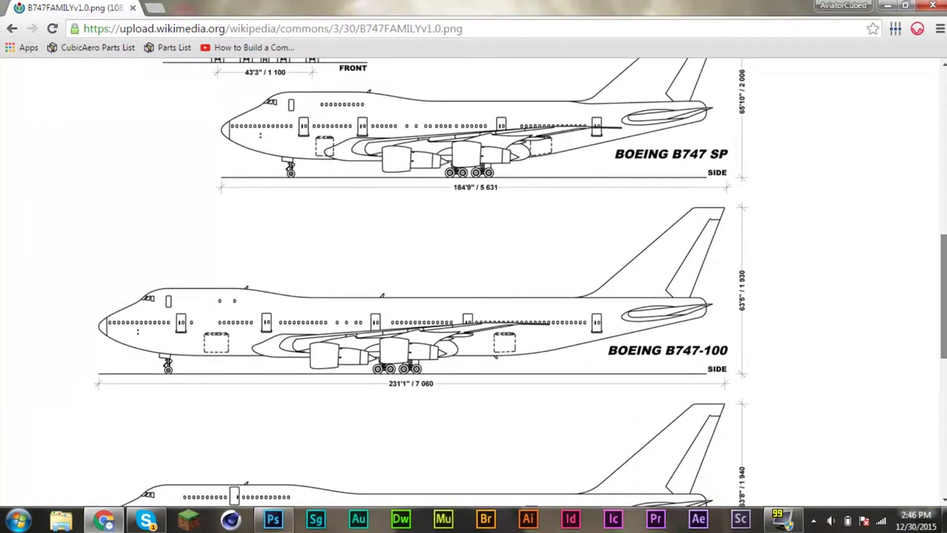
{"action": "scroll", "coordinate": [474, 281], "scroll_direction": "down", "scroll_amount": 2}
{"action": "scroll", "coordinate": [474, 281], "scroll_direction": "down", "scroll_amount": 3}
{"action": "scroll", "coordinate": [474, 281], "scroll_direction": "up", "scroll_amount": 1}
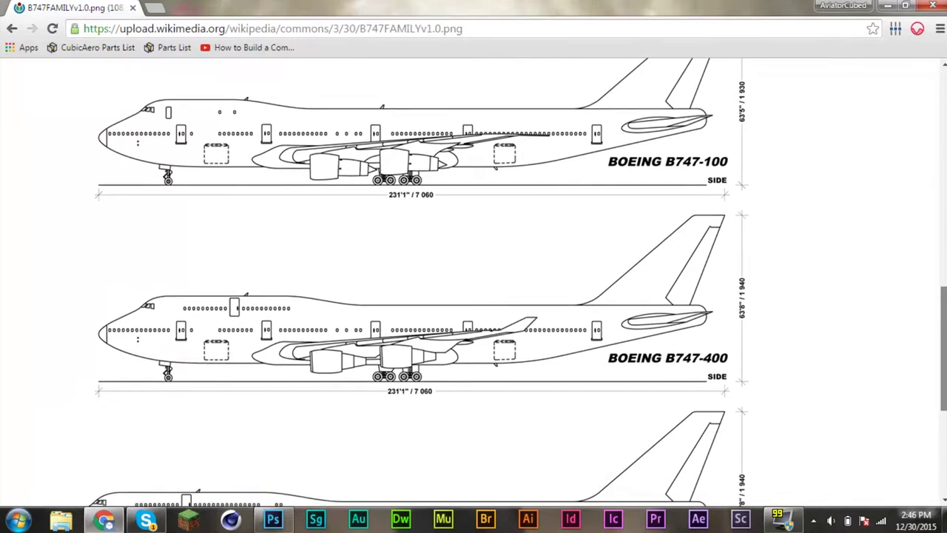
{"action": "scroll", "coordinate": [474, 281], "scroll_direction": "down", "scroll_amount": 5}
{"action": "scroll", "coordinate": [474, 281], "scroll_direction": "down", "scroll_amount": 3}
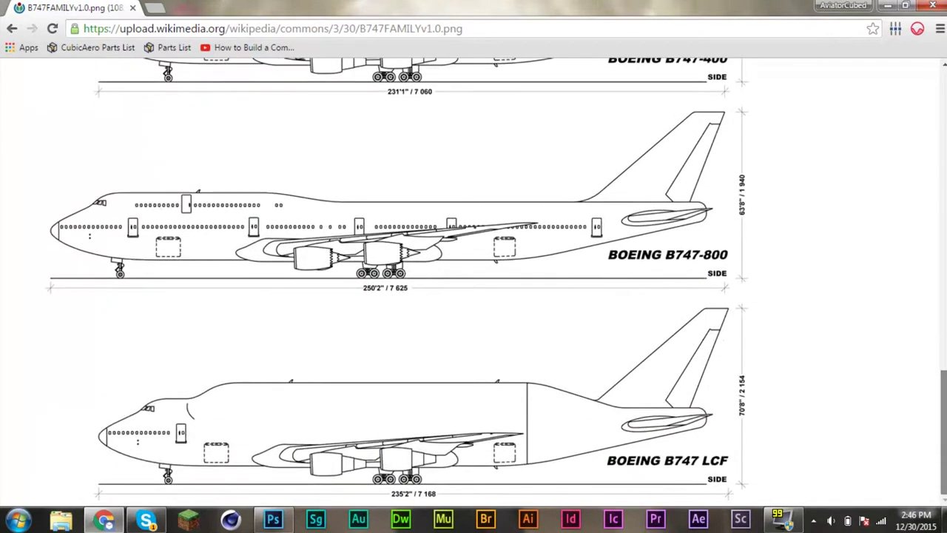
{"action": "left_click", "coordinate": [537, 449]}
{"action": "left_click", "coordinate": [186, 491]}
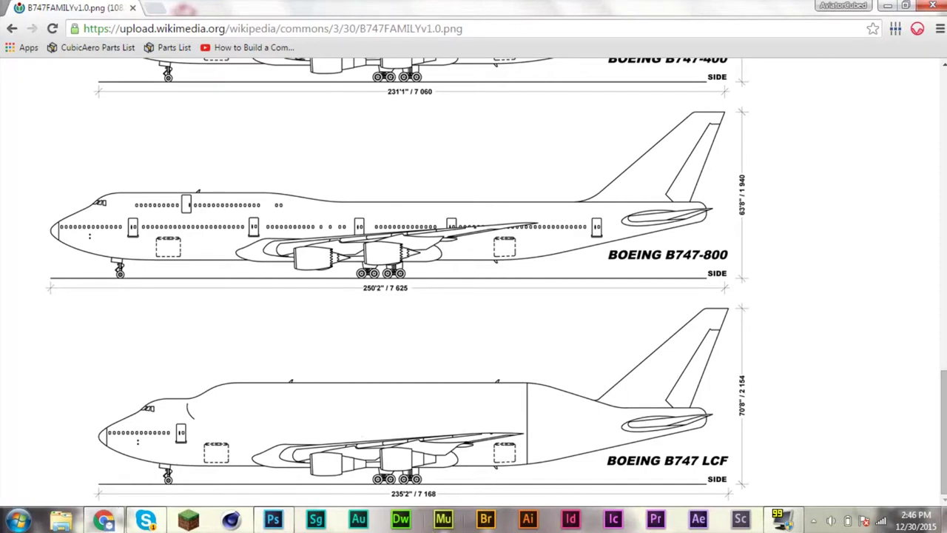
Scroll to the B747-100 side view and bring up the image's context menu.
{"action": "scroll", "coordinate": [924, 239], "scroll_direction": "up", "scroll_amount": 1}
{"action": "scroll", "coordinate": [924, 239], "scroll_direction": "up", "scroll_amount": 3}
{"action": "scroll", "coordinate": [923, 239], "scroll_direction": "up", "scroll_amount": 2}
{"action": "scroll", "coordinate": [924, 239], "scroll_direction": "up", "scroll_amount": 1}
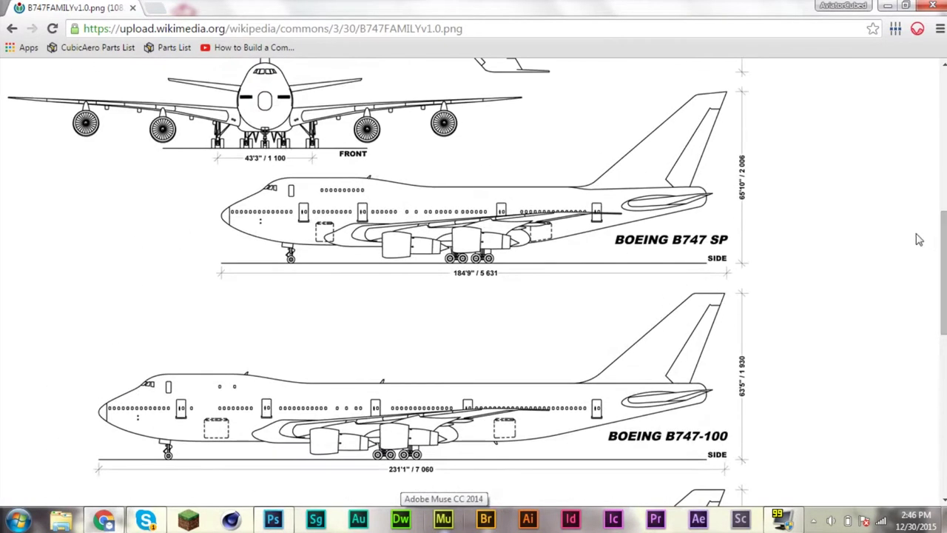
{"action": "right_click", "coordinate": [661, 331]}
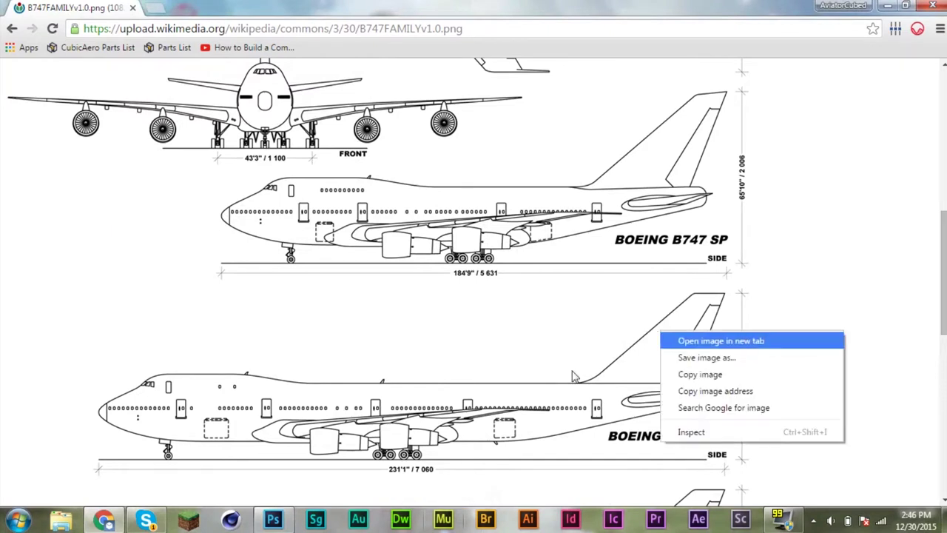
{"action": "left_click", "coordinate": [944, 221]}
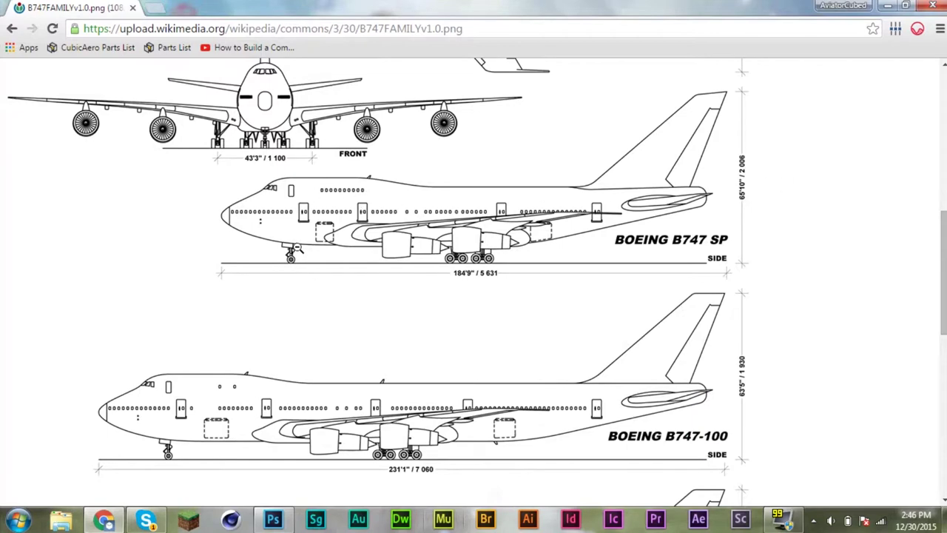
{"action": "scroll", "coordinate": [370, 284], "scroll_direction": "up", "scroll_amount": 5}
{"action": "scroll", "coordinate": [370, 284], "scroll_direction": "down", "scroll_amount": 2}
{"action": "scroll", "coordinate": [370, 284], "scroll_direction": "down", "scroll_amount": 3}
{"action": "scroll", "coordinate": [370, 284], "scroll_direction": "down", "scroll_amount": 2}
{"action": "scroll", "coordinate": [381, 214], "scroll_direction": "up", "scroll_amount": 1}
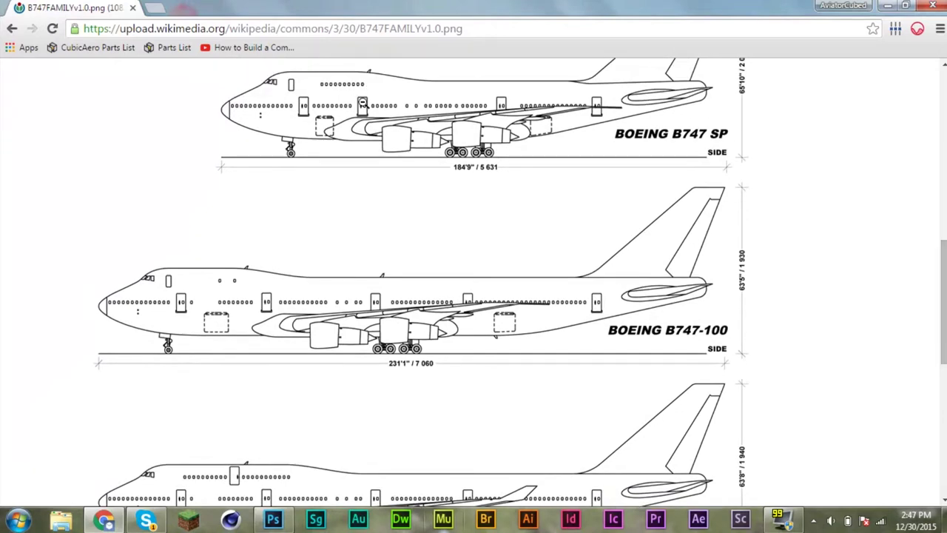
{"action": "right_click", "coordinate": [546, 277]}
Save B747FAMILYv1.0.png to the Desktop.
{"action": "left_click", "coordinate": [599, 303]}
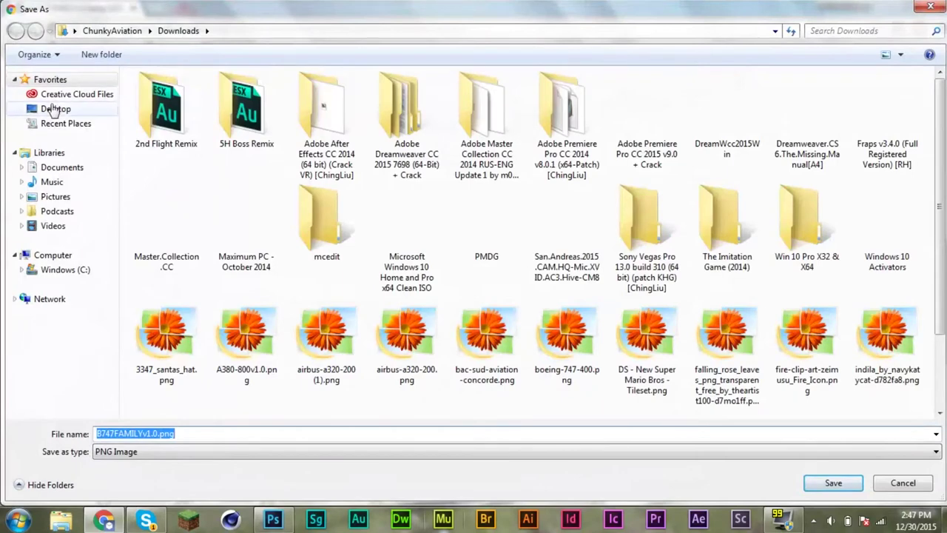
{"action": "left_click", "coordinate": [56, 109]}
{"action": "double_click", "coordinate": [148, 434]}
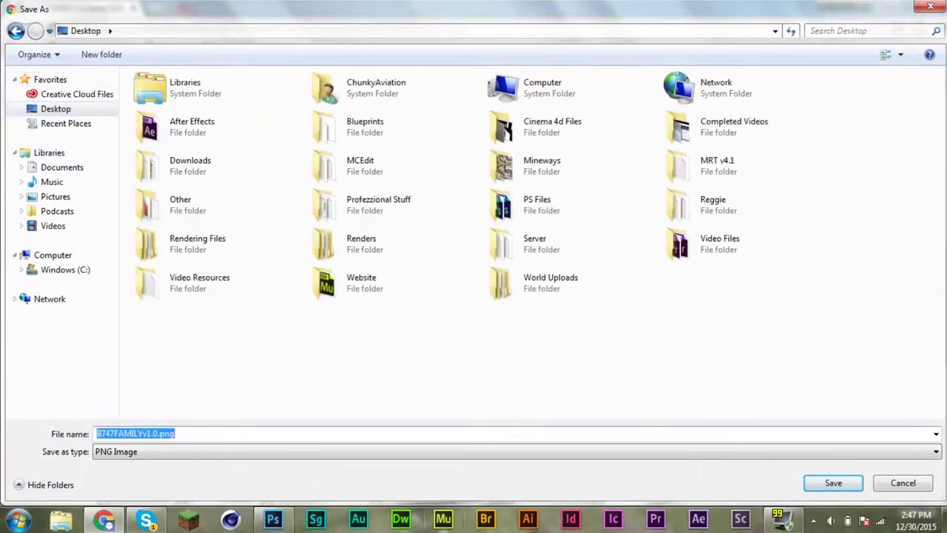
{"action": "left_click", "coordinate": [829, 481]}
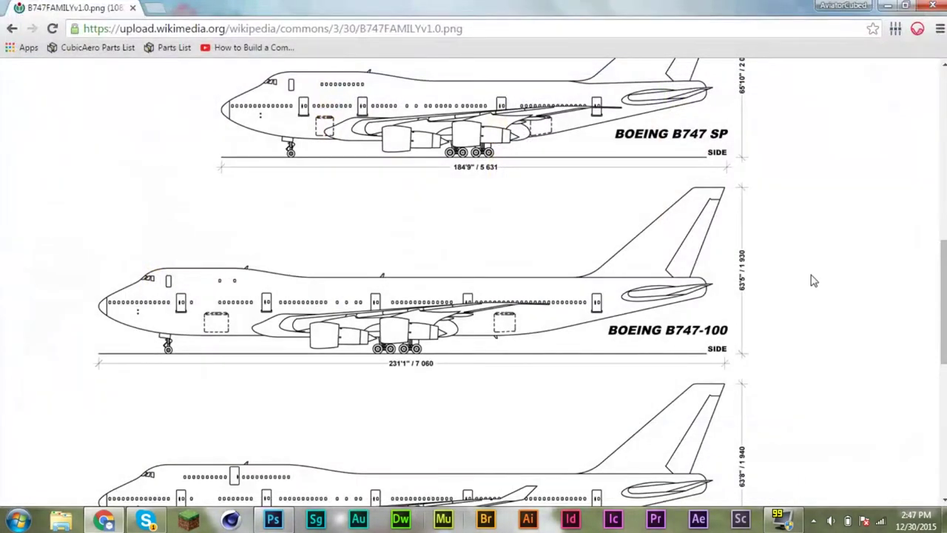
Shrink the Chrome window to reveal the desktop, then close Chrome.
{"action": "left_click_drag", "start_coordinate": [664, 8], "coordinate": [937, 109]}
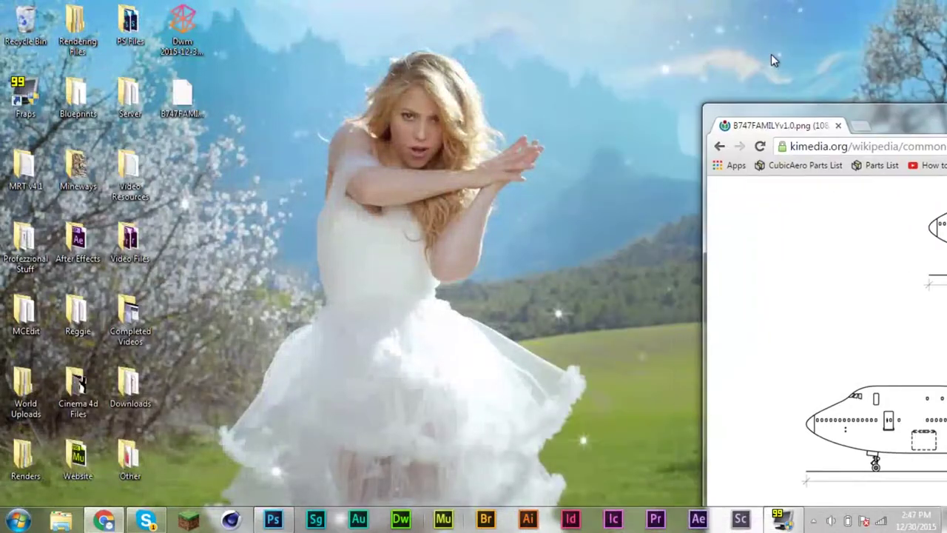
{"action": "left_click_drag", "start_coordinate": [925, 115], "coordinate": [904, 6]}
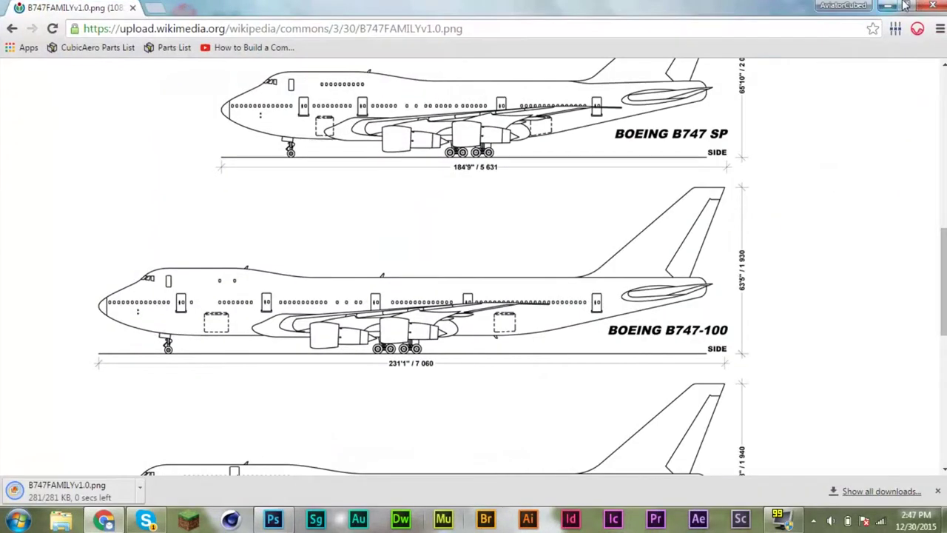
{"action": "left_click_drag", "start_coordinate": [758, 6], "coordinate": [946, 6]}
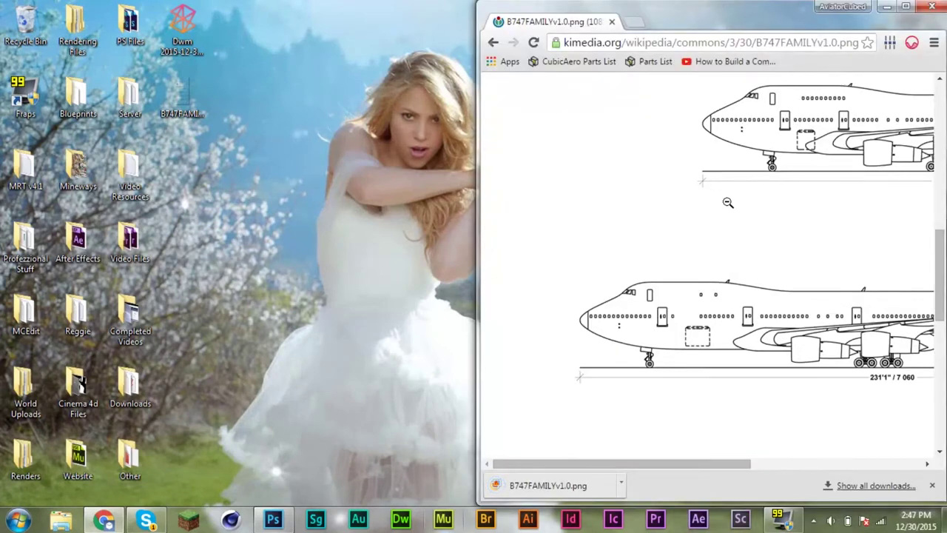
{"action": "key", "text": "alt+F4"}
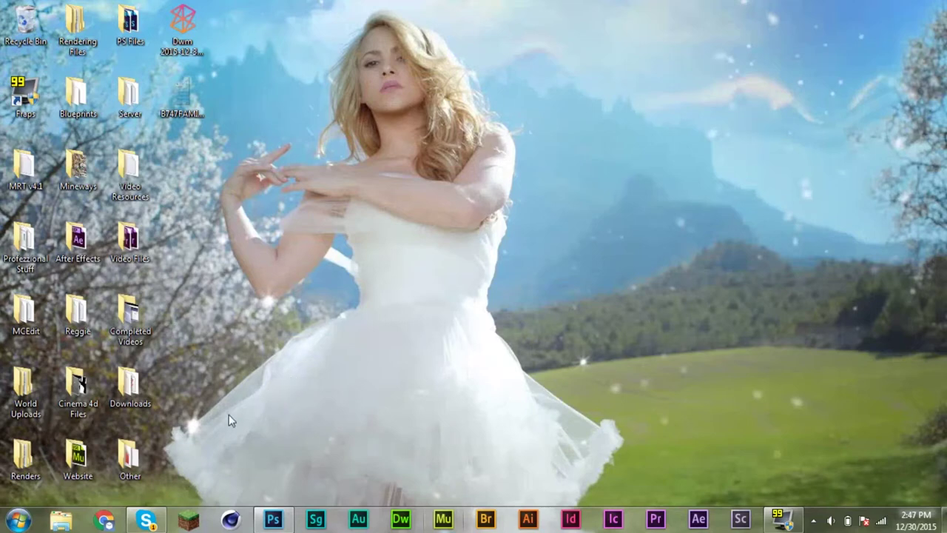
Drag B747FAMILYv1.0.png from the desktop into Photoshop, maximize it, and restore Chrome.
{"action": "left_click", "coordinate": [273, 520]}
{"action": "left_click_drag", "start_coordinate": [578, 6], "coordinate": [946, 103]}
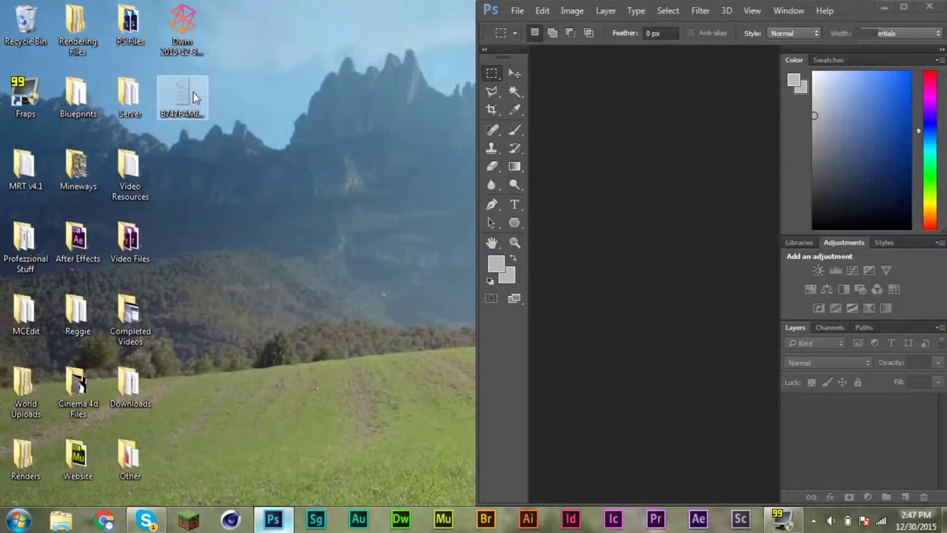
{"action": "left_click_drag", "start_coordinate": [193, 92], "coordinate": [637, 186]}
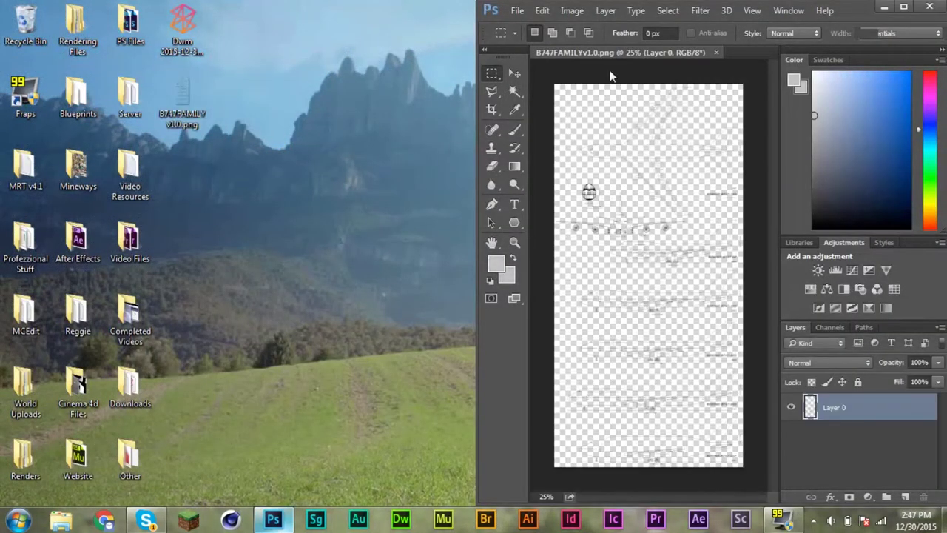
{"action": "double_click", "coordinate": [860, 15]}
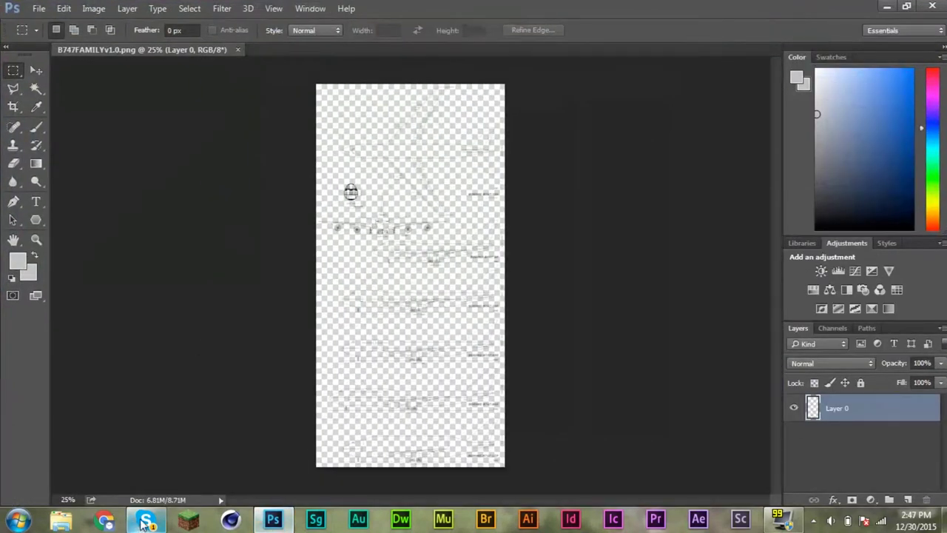
{"action": "left_click", "coordinate": [107, 521]}
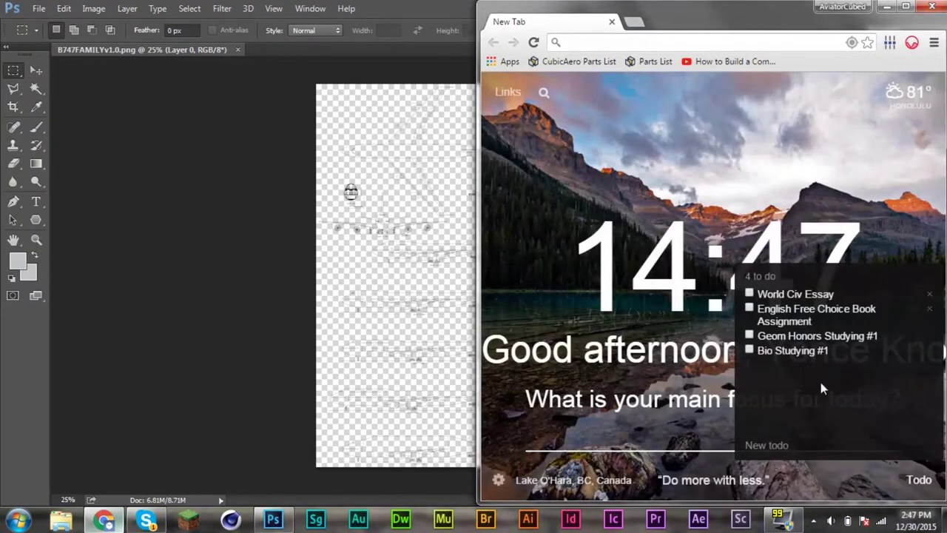
Type 'boeing 747-100 length' in Chrome's omnibox, then add a new Layer 1 in Photoshop.
{"action": "left_click", "coordinate": [928, 476]}
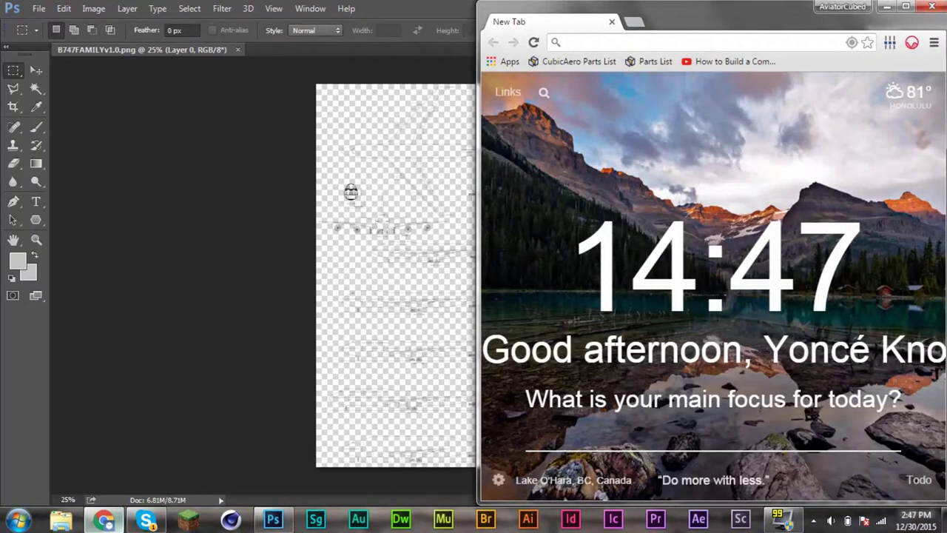
{"action": "double_click", "coordinate": [740, 11]}
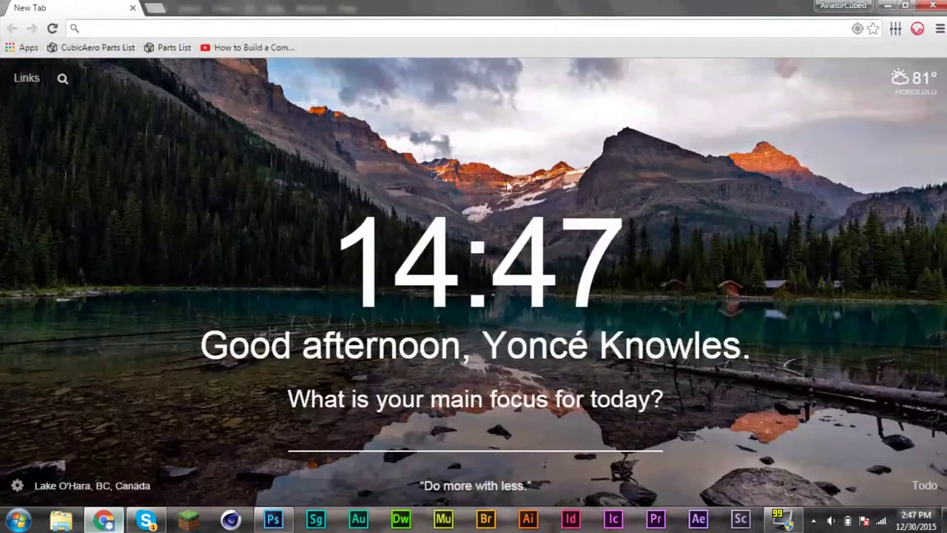
{"action": "double_click", "coordinate": [429, 6]}
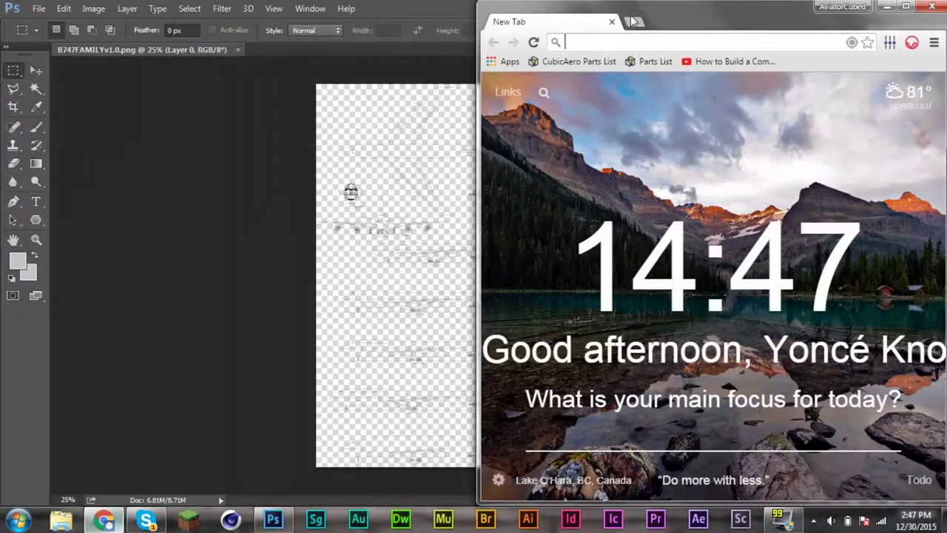
{"action": "type", "text": "b"}
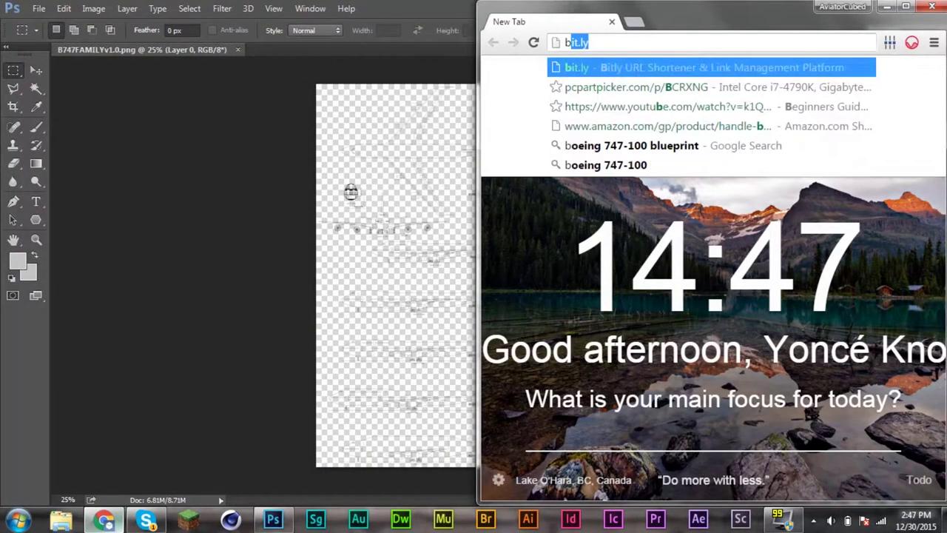
{"action": "key", "text": "BackSpace"}
{"action": "key", "text": "BackSpace"}
{"action": "type", "text": "boeing 747"}
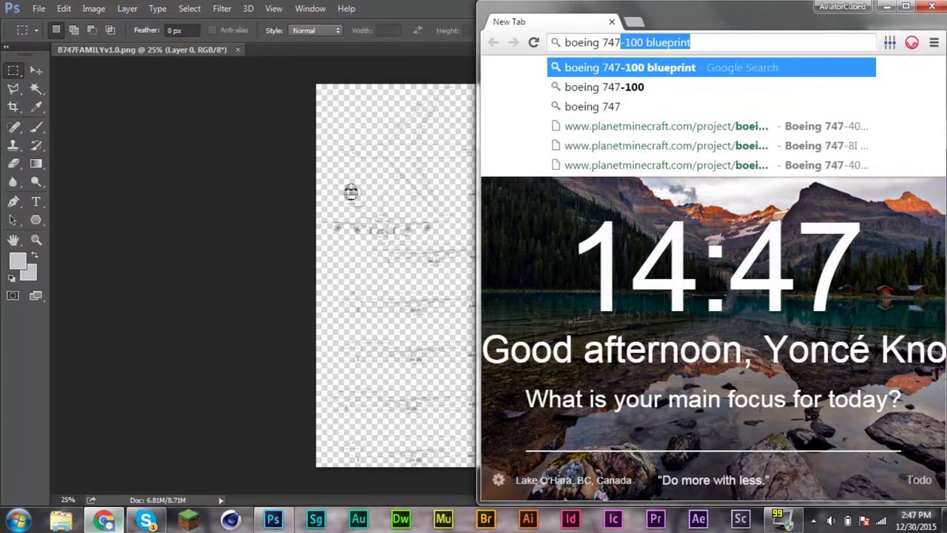
{"action": "type", "text": "-100 sca"}
{"action": "key", "text": "BackSpace"}
{"action": "key", "text": "BackSpace"}
{"action": "key", "text": "BackSpace"}
{"action": "type", "text": "length"}
{"action": "left_click", "coordinate": [247, 256]}
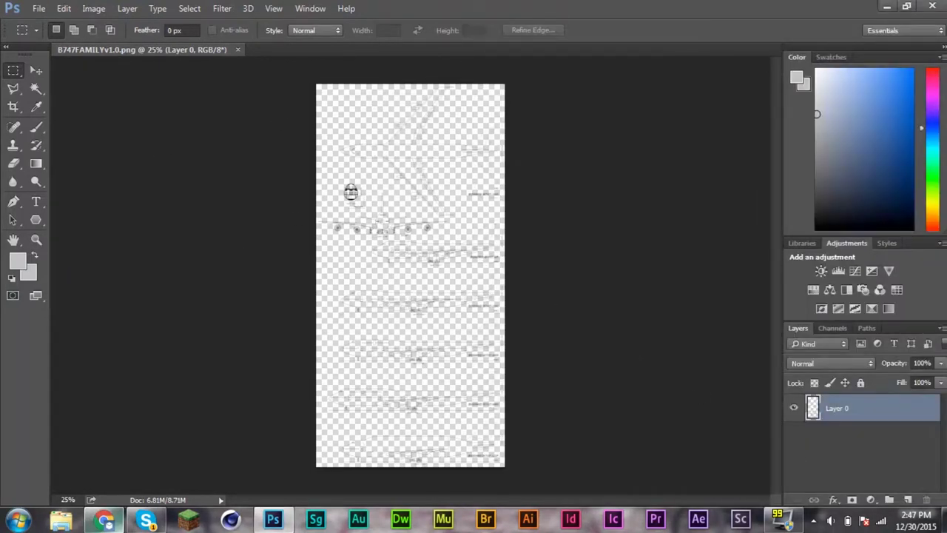
{"action": "key", "text": "ctrl+j"}
Fill Layer 1 with white and move it beneath Layer 0.
{"action": "key", "text": "ctrl+a"}
{"action": "key", "text": "shift+F5"}
{"action": "key", "text": "Return"}
{"action": "key", "text": "ctrl+d"}
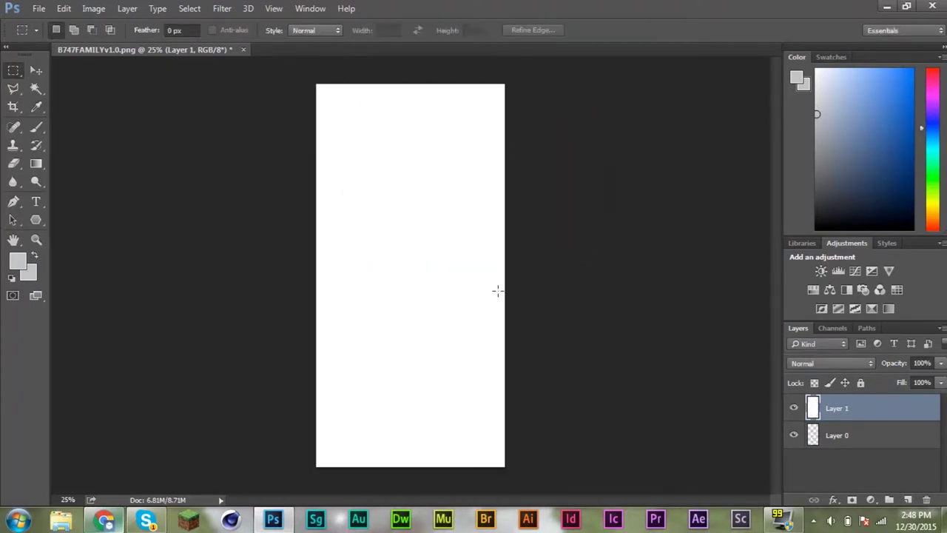
{"action": "left_click_drag", "start_coordinate": [827, 418], "coordinate": [845, 441]}
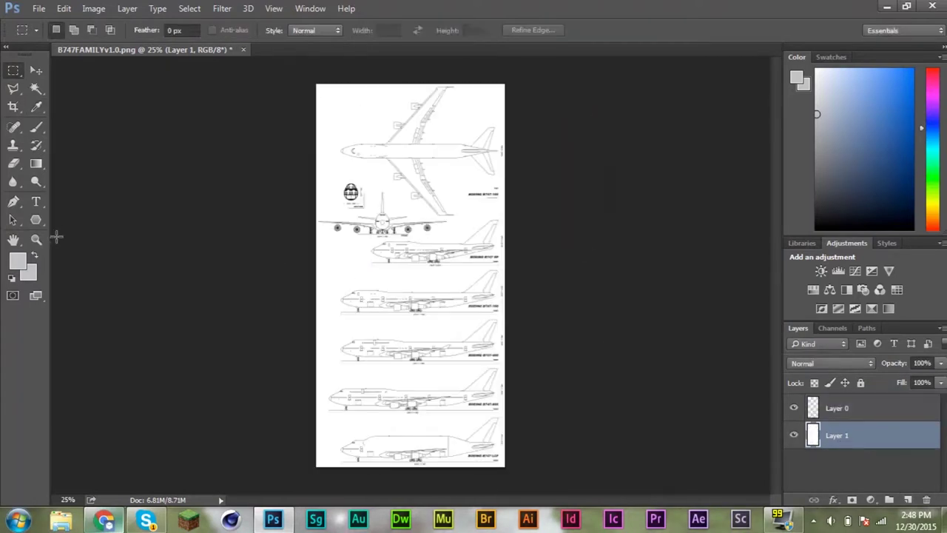
Zoom in on the side-view aircraft, then back out to the whole sheet.
{"action": "left_click", "coordinate": [36, 239]}
{"action": "left_click_drag", "start_coordinate": [328, 264], "coordinate": [585, 271]}
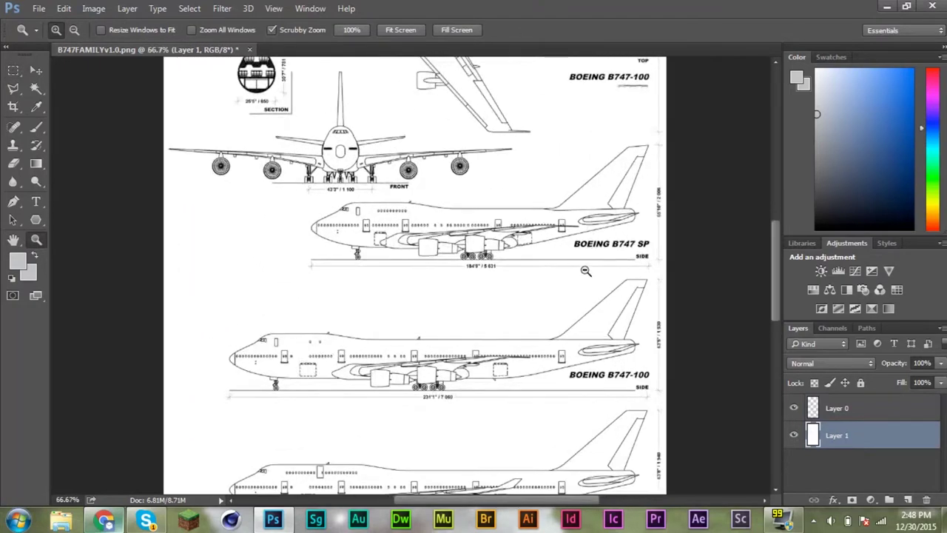
{"action": "left_click", "coordinate": [585, 271], "text": "alt"}
{"action": "left_click", "coordinate": [585, 270], "text": "alt"}
{"action": "left_click", "coordinate": [585, 270], "text": "alt"}
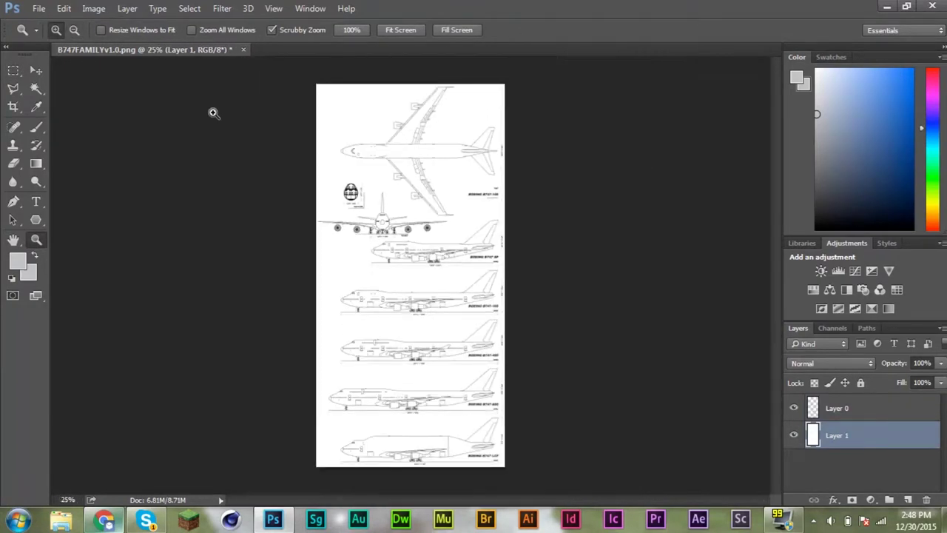
{"action": "left_click", "coordinate": [12, 71]}
{"action": "left_click", "coordinate": [93, 9]}
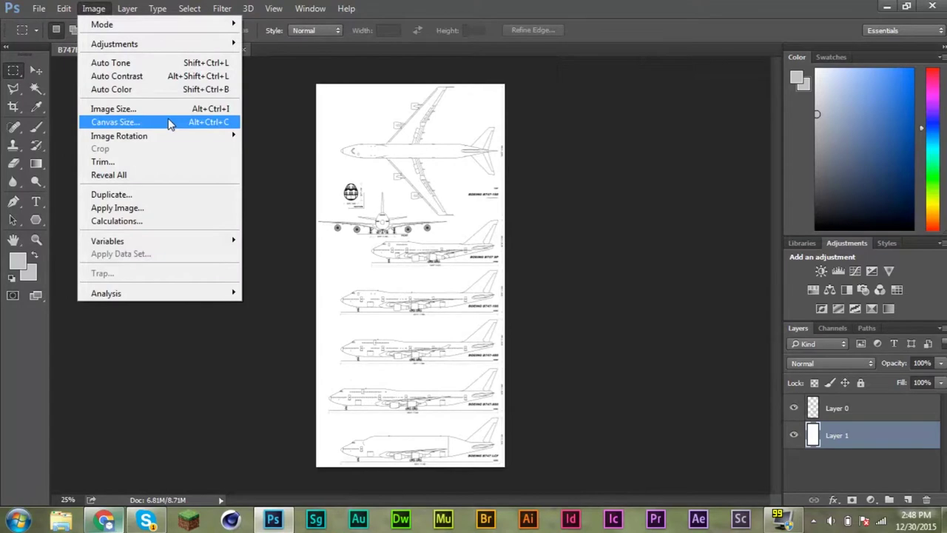
Change the canvas width, trying 2000 pixels and then applying 7 inches.
{"action": "left_click", "coordinate": [170, 123]}
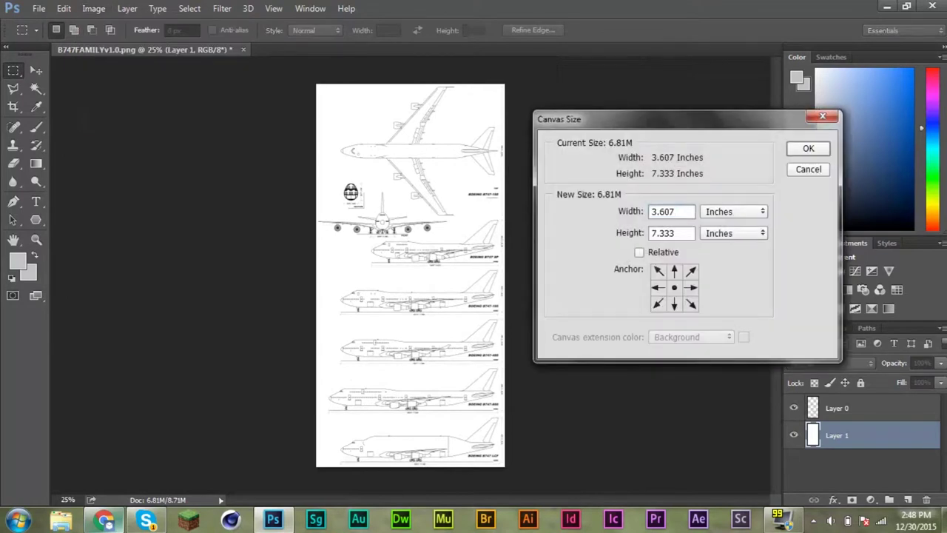
{"action": "double_click", "coordinate": [688, 212]}
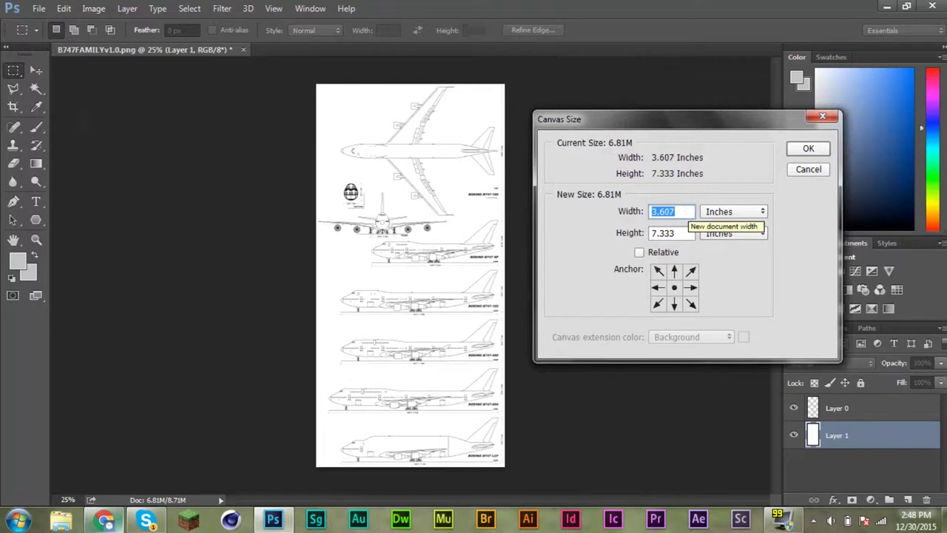
{"action": "left_click", "coordinate": [732, 211]}
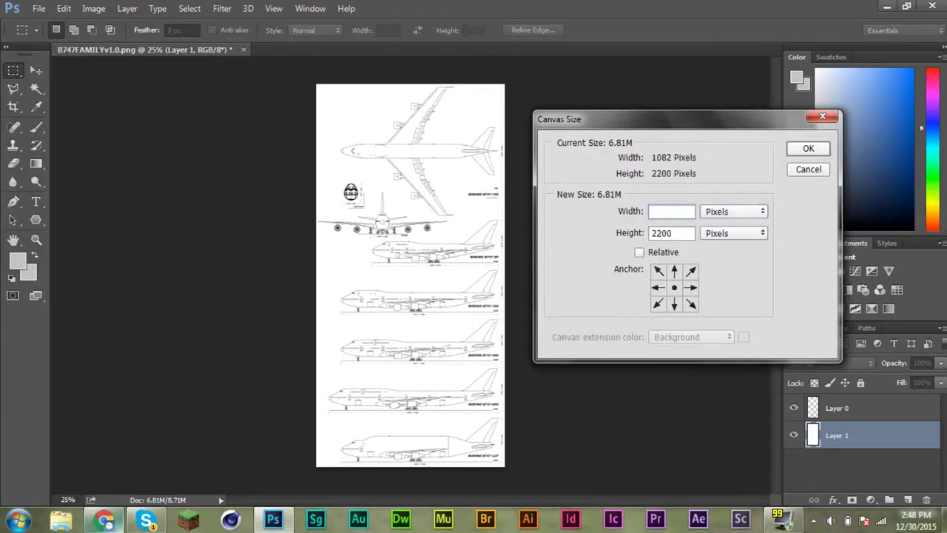
{"action": "type", "text": "2000"}
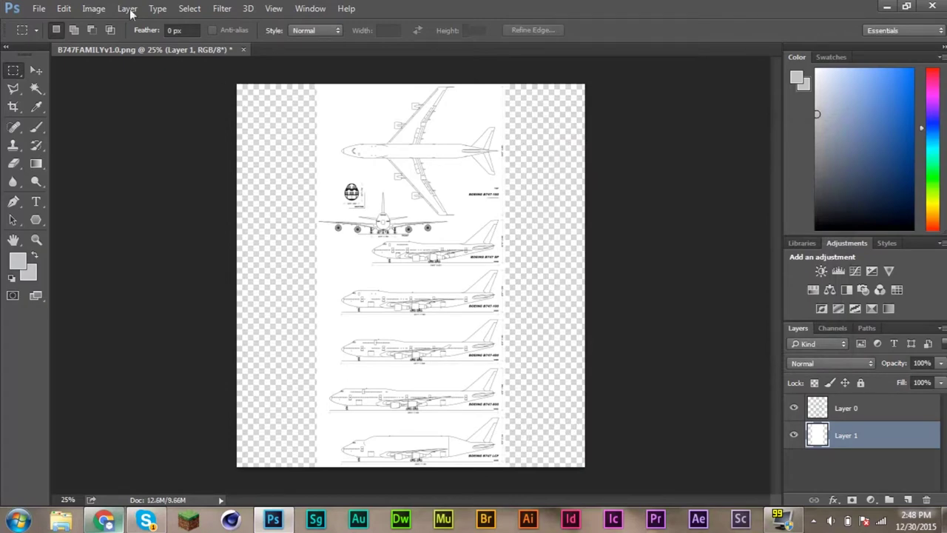
{"action": "left_click", "coordinate": [92, 9]}
{"action": "left_click", "coordinate": [124, 121]}
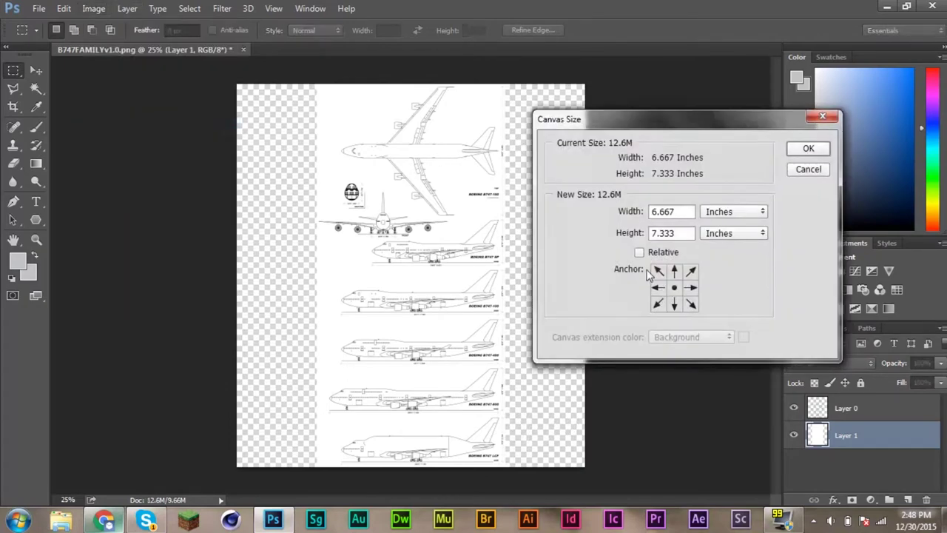
{"action": "left_click", "coordinate": [732, 213]}
{"action": "left_click", "coordinate": [672, 211]}
{"action": "type", "text": "7"}
{"action": "key", "text": "Return"}
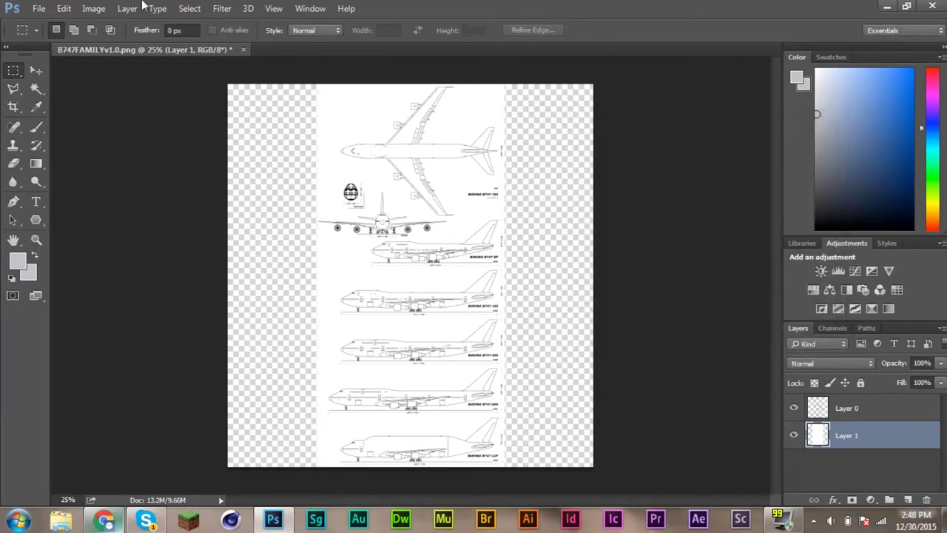
Widen the canvas further to 9 inches in Canvas Size.
{"action": "left_click", "coordinate": [93, 8]}
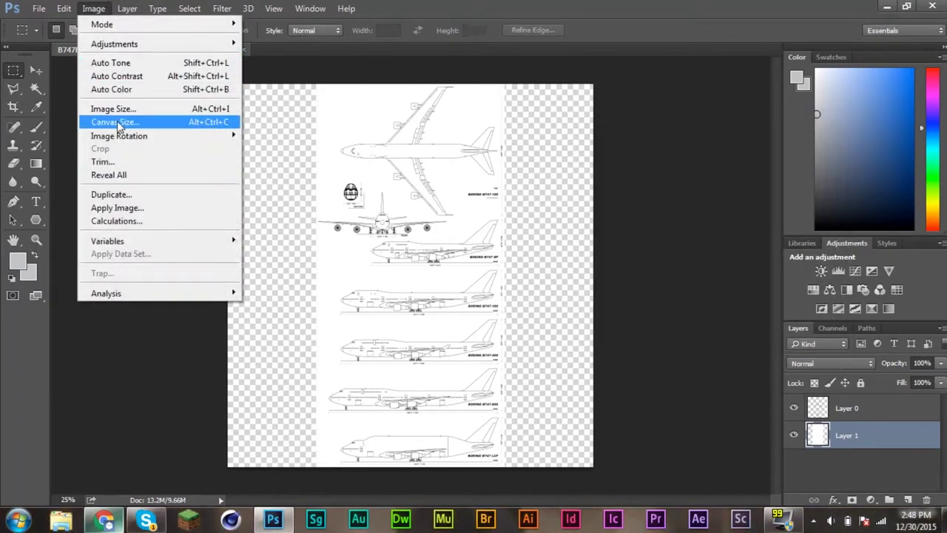
{"action": "left_click", "coordinate": [115, 122]}
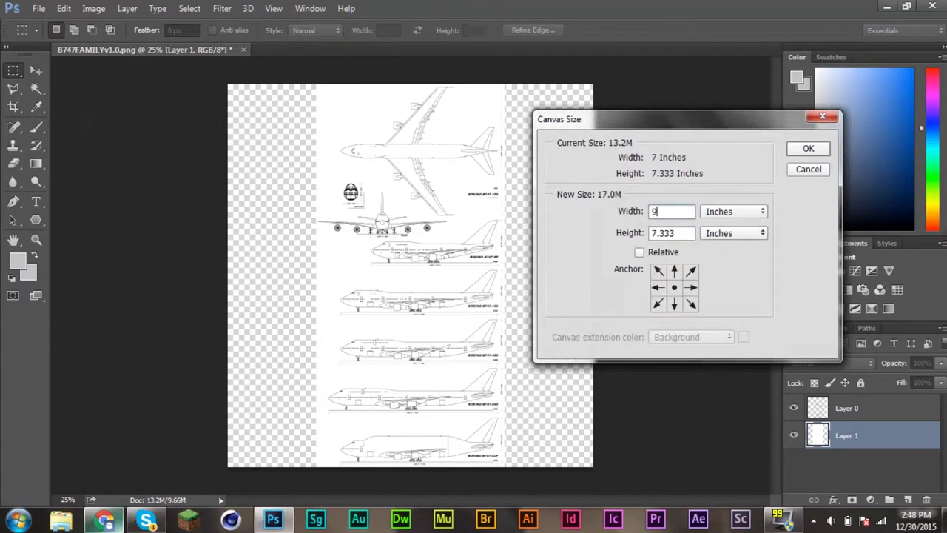
{"action": "key", "text": "Return"}
Refill the whole widened canvas with white, deselect, and make Layer 0 active.
{"action": "left_click_drag", "start_coordinate": [165, 80], "coordinate": [788, 481]}
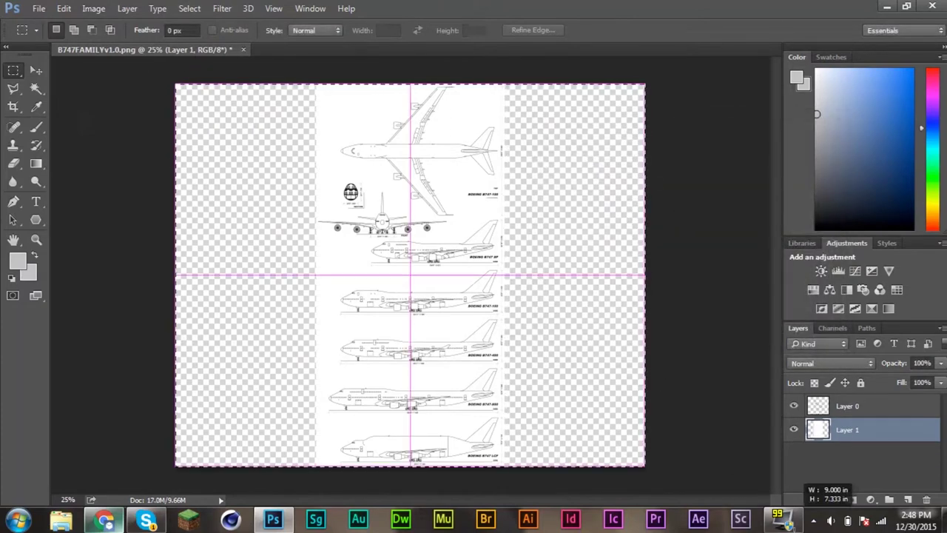
{"action": "key", "text": "shift+BackSpace"}
{"action": "key", "text": "Return"}
{"action": "key", "text": "ctrl+d"}
{"action": "left_click", "coordinate": [875, 413]}
{"action": "left_click", "coordinate": [37, 238]}
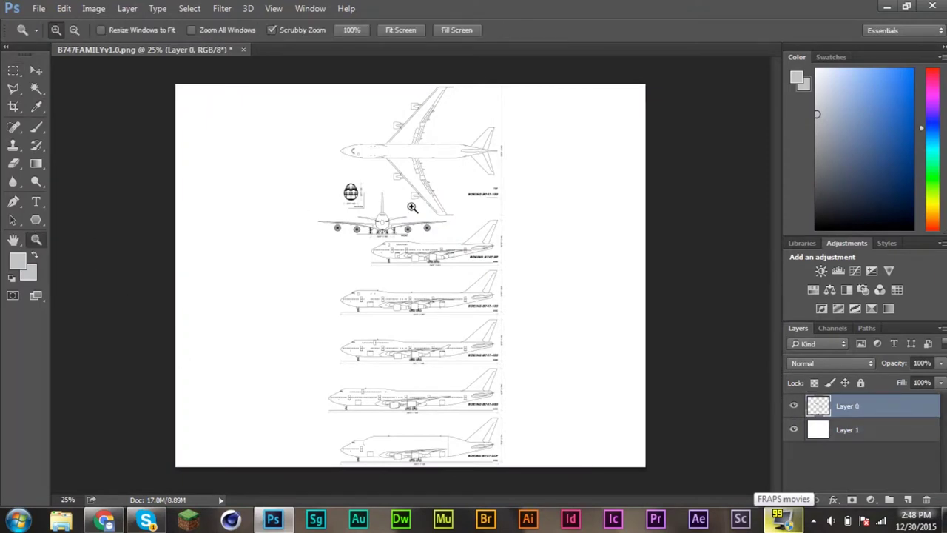
Zoom to 100% on the side views and show the grid over the blueprint.
{"action": "left_click_drag", "start_coordinate": [426, 228], "coordinate": [456, 248]}
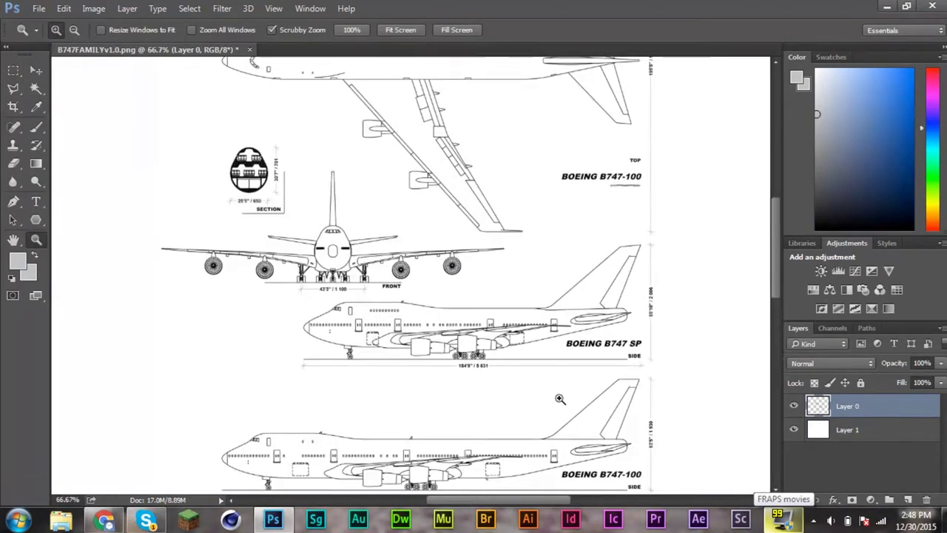
{"action": "left_click", "coordinate": [559, 399]}
{"action": "scroll", "coordinate": [740, 288], "scroll_direction": "down", "scroll_amount": 5}
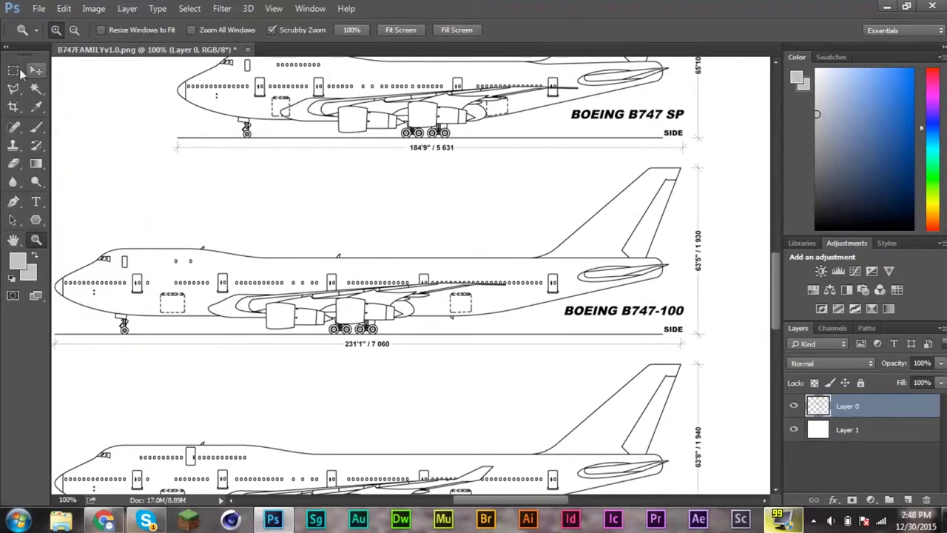
{"action": "left_click", "coordinate": [16, 71]}
{"action": "left_click", "coordinate": [273, 8]}
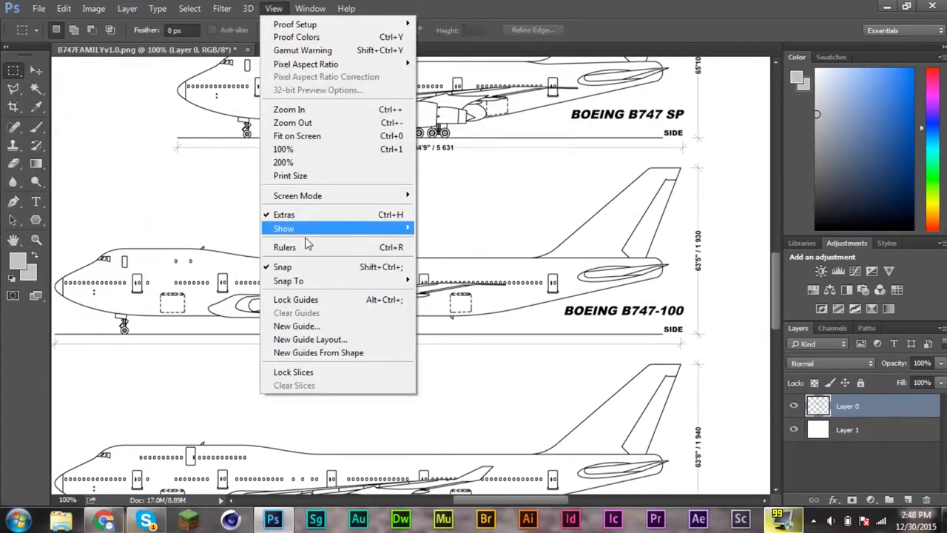
{"action": "mouse_move", "coordinate": [285, 228]}
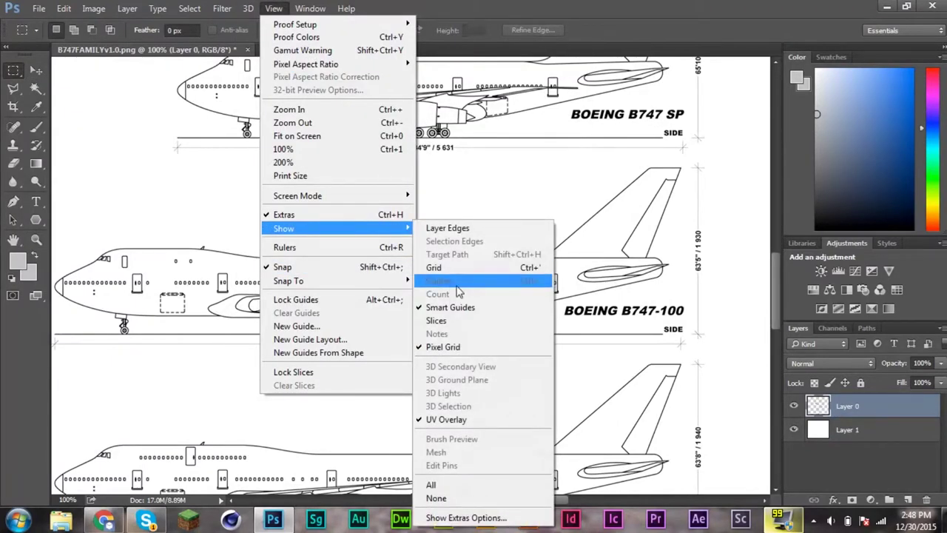
{"action": "left_click", "coordinate": [446, 270]}
Open the Boeing 747 Wikipedia article from the 747-100 length search results.
{"action": "left_click", "coordinate": [273, 8]}
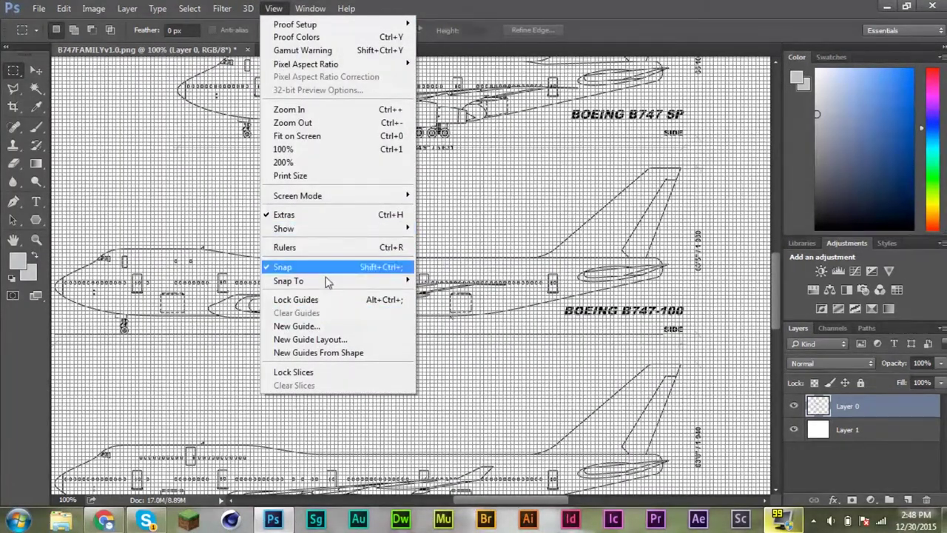
{"action": "left_click", "coordinate": [646, 208]}
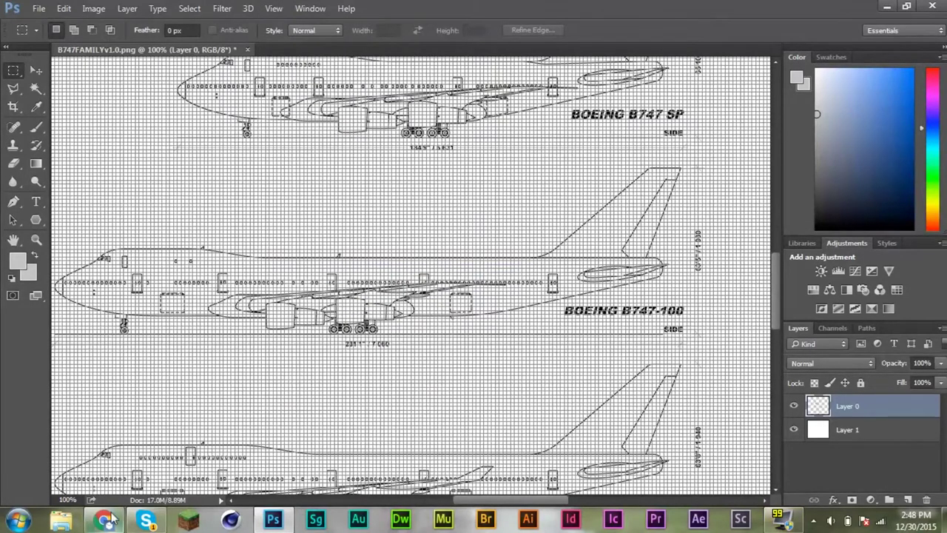
{"action": "left_click", "coordinate": [105, 521]}
{"action": "left_click", "coordinate": [669, 200]}
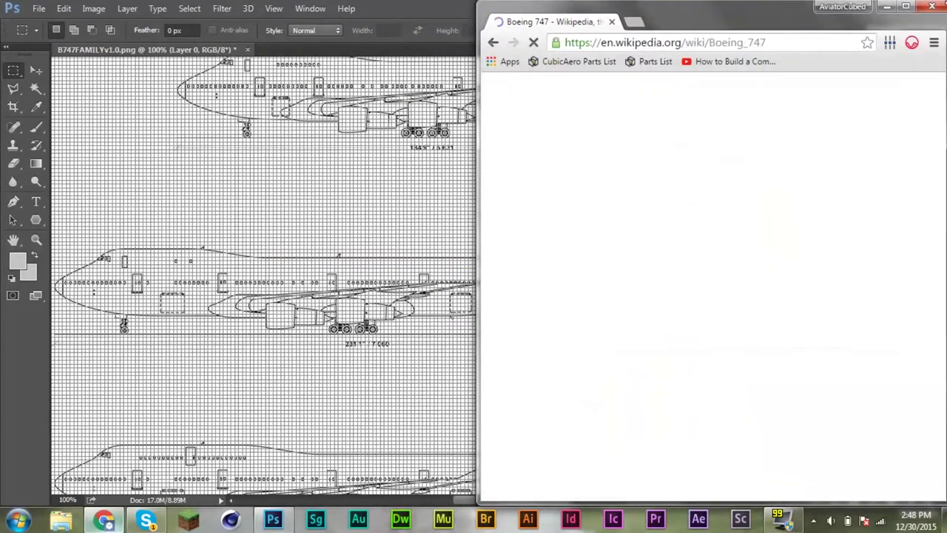
Search the Wikipedia article for 'length' to reach the spec table's Length row.
{"action": "key", "text": "ctrl+f"}
{"action": "type", "text": "l"}
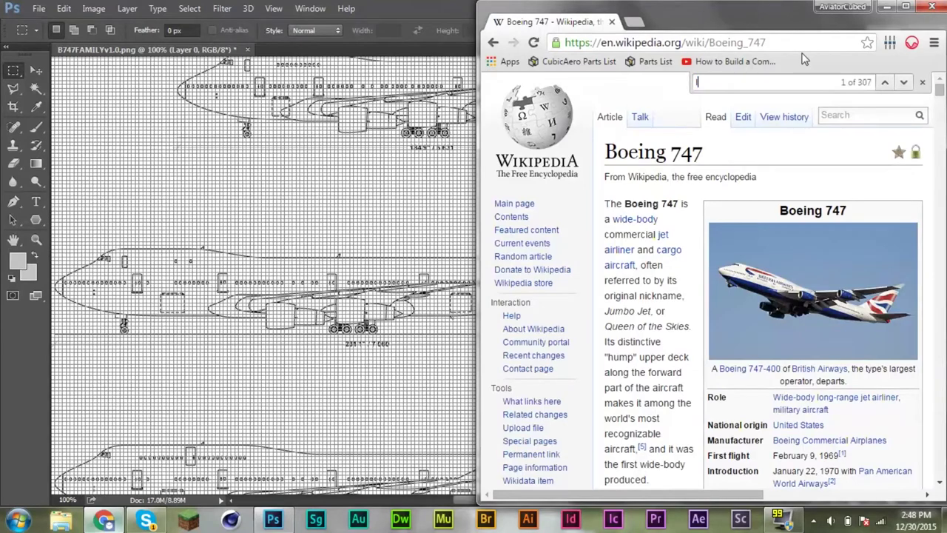
{"action": "type", "text": "ength"}
{"action": "key", "text": "Return"}
{"action": "key", "text": "Return"}
{"action": "key", "text": "Return"}
{"action": "key", "text": "Return"}
{"action": "key", "text": "Return"}
{"action": "key", "text": "Return"}
{"action": "key", "text": "Return"}
{"action": "key", "text": "Return"}
{"action": "key", "text": "Return"}
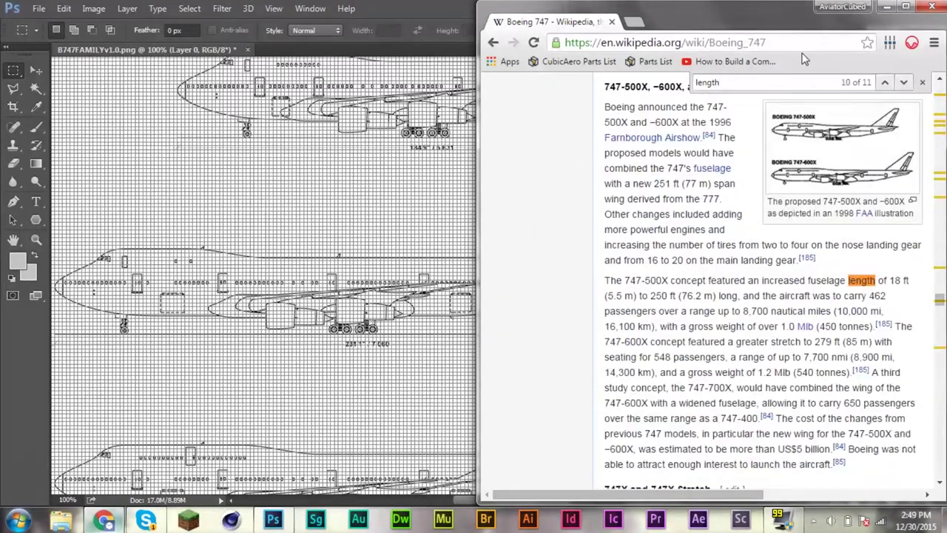
{"action": "key", "text": "Return"}
{"action": "key", "text": "Escape"}
{"action": "key", "text": "super+Up"}
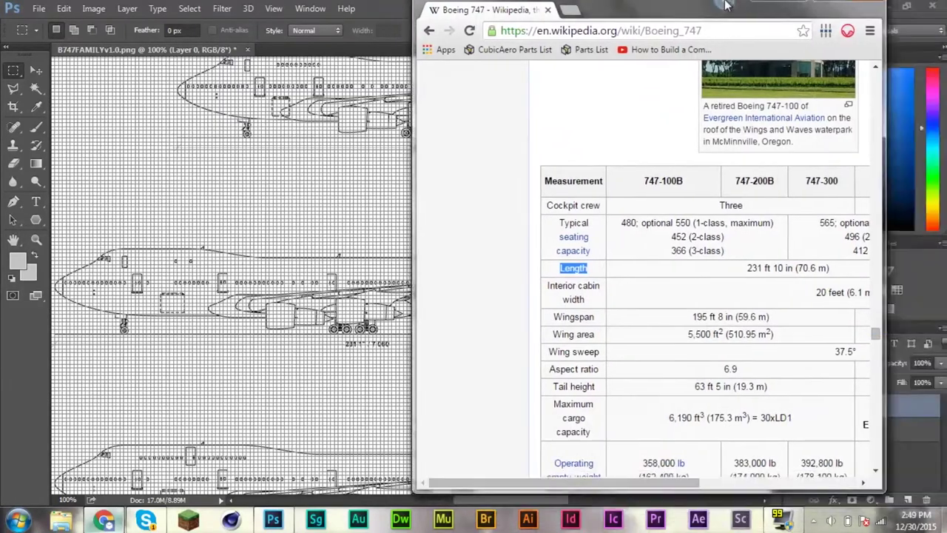
{"action": "key", "text": "End"}
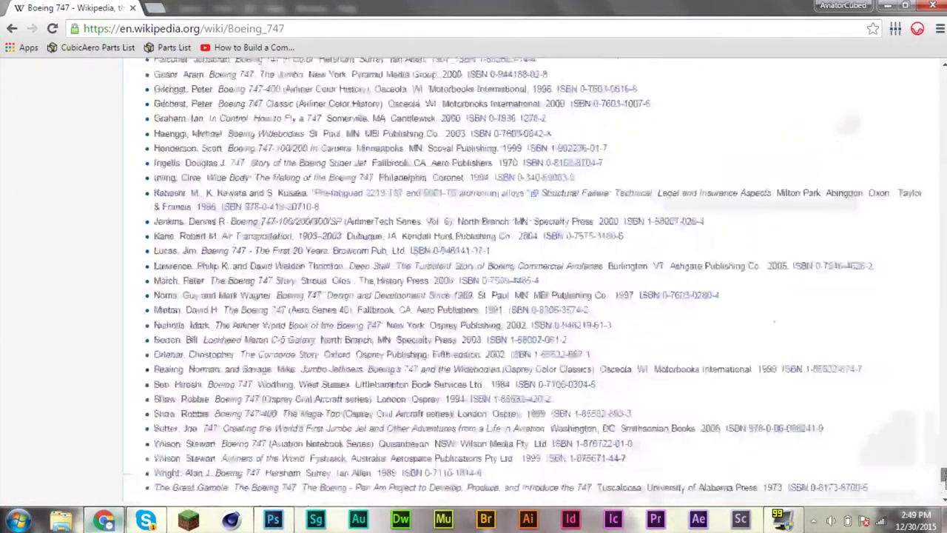
Snap the browser beside the blueprint and read the 747-100's 70.6 m length.
{"action": "left_click_drag", "start_coordinate": [943, 486], "coordinate": [943, 444]}
{"action": "key", "text": "super+Right"}
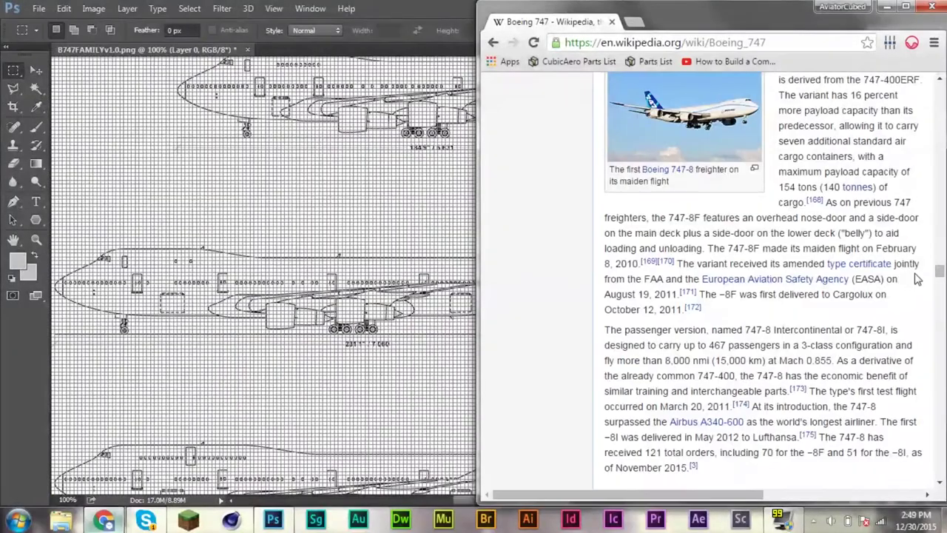
{"action": "mouse_move", "coordinate": [939, 272]}
{"action": "left_mouse_down"}
{"action": "mouse_move", "coordinate": [940, 365]}
{"action": "mouse_move", "coordinate": [941, 346]}
{"action": "left_mouse_up"}
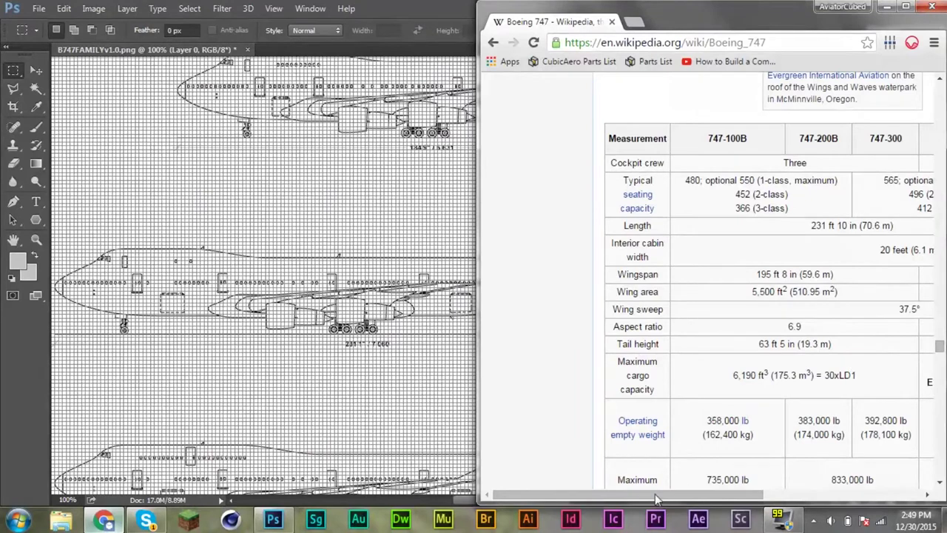
{"action": "left_click_drag", "start_coordinate": [659, 496], "coordinate": [793, 512]}
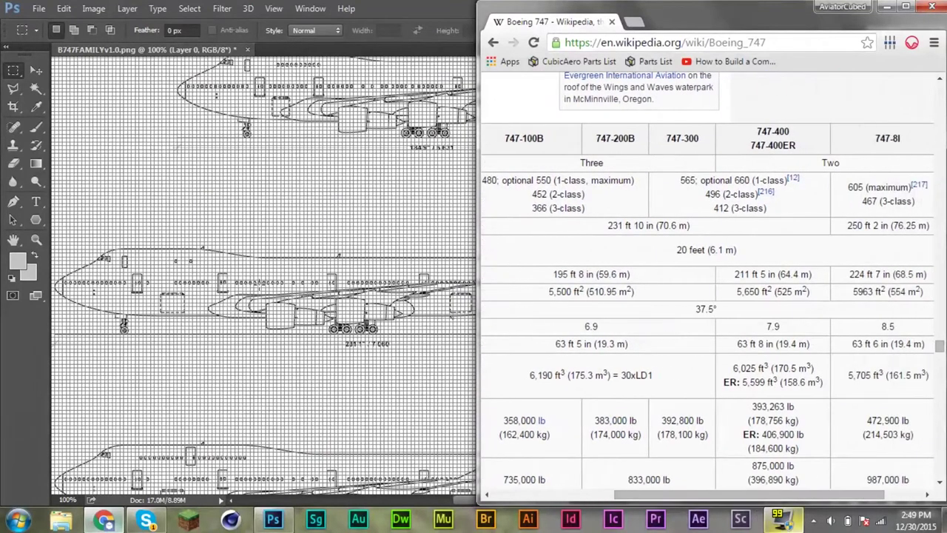
{"action": "mouse_move", "coordinate": [736, 492]}
{"action": "left_mouse_down"}
{"action": "mouse_move", "coordinate": [773, 497]}
{"action": "mouse_move", "coordinate": [634, 488]}
{"action": "mouse_move", "coordinate": [694, 483]}
{"action": "mouse_move", "coordinate": [655, 364]}
{"action": "left_mouse_up"}
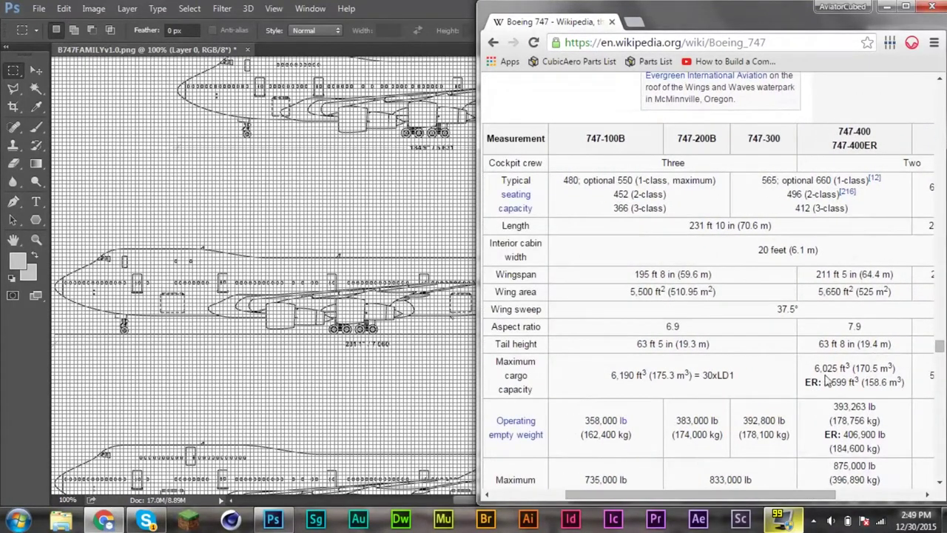
{"action": "left_click_drag", "start_coordinate": [744, 497], "coordinate": [769, 498]}
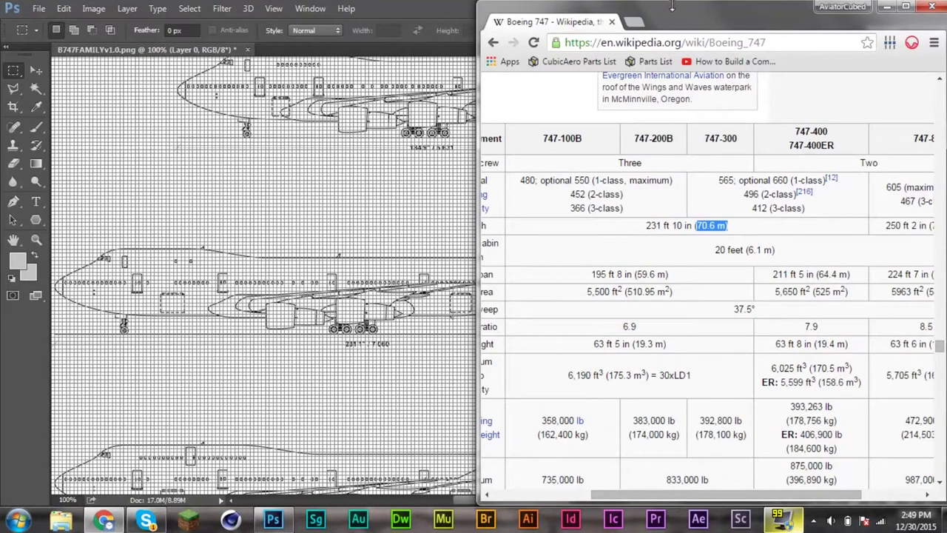
Calculate 70.6*2 = 141.2 in the omnibox, then close Chrome.
{"action": "left_click", "coordinate": [656, 46]}
{"action": "type", "text": "70"}
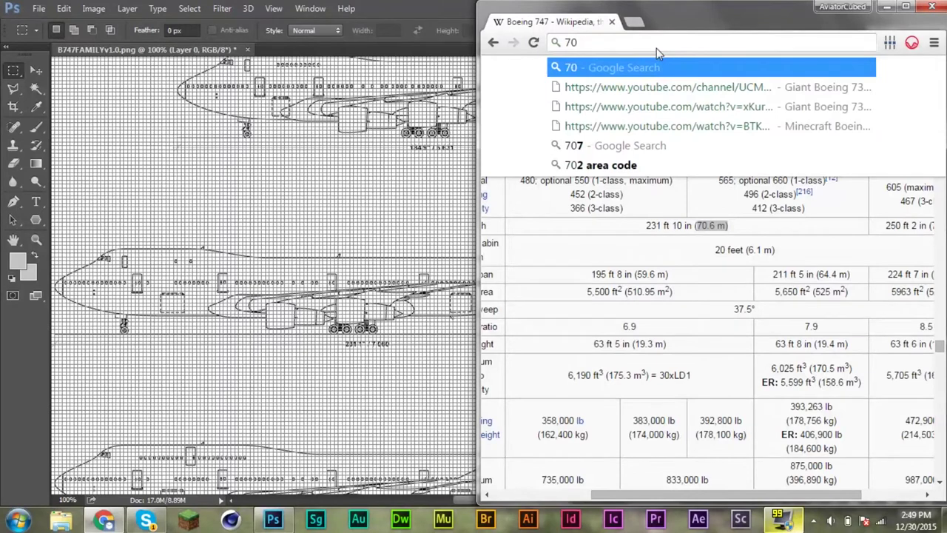
{"action": "right_click", "coordinate": [588, 50]}
{"action": "key", "text": "Escape"}
{"action": "type", "text": "."}
{"action": "key", "text": "Menu"}
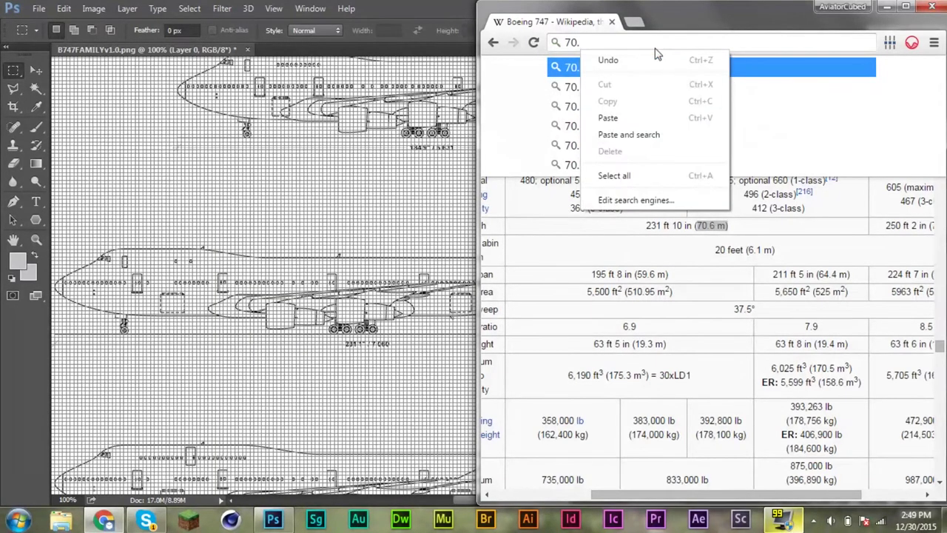
{"action": "key", "text": "Escape"}
{"action": "type", "text": "6*"}
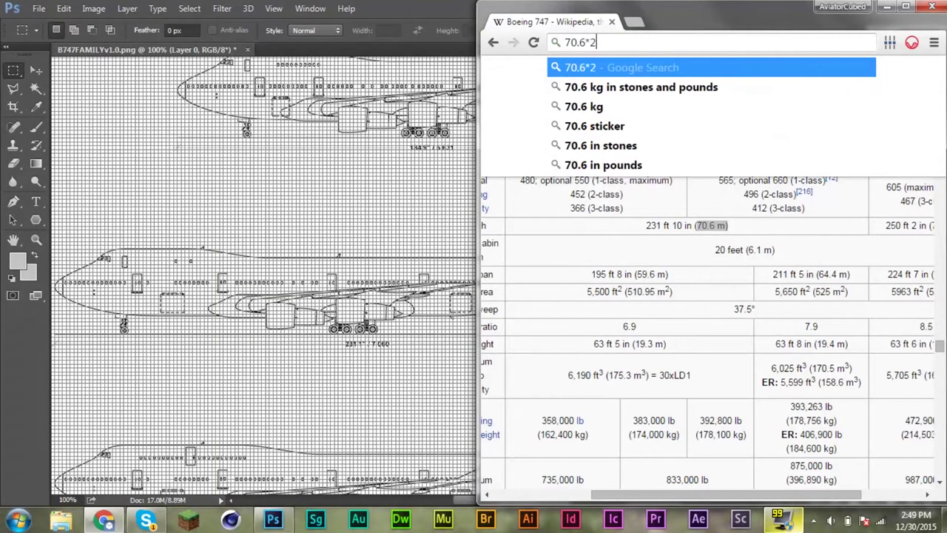
{"action": "type", "text": "2"}
{"action": "key", "text": "Return"}
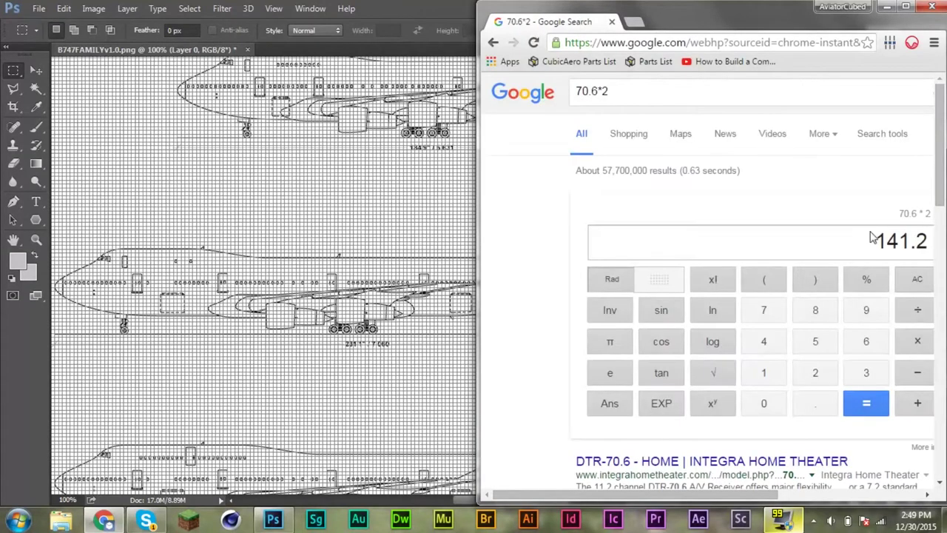
{"action": "left_click", "coordinate": [932, 6]}
{"action": "left_click", "coordinate": [104, 8]}
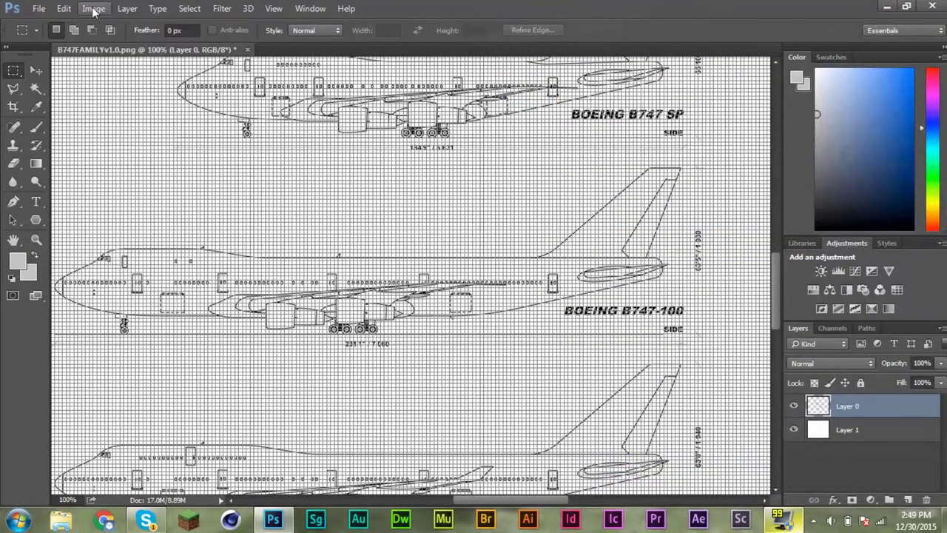
Open Photoshop's Preferences at the Units & Rulers page.
{"action": "left_click", "coordinate": [93, 11]}
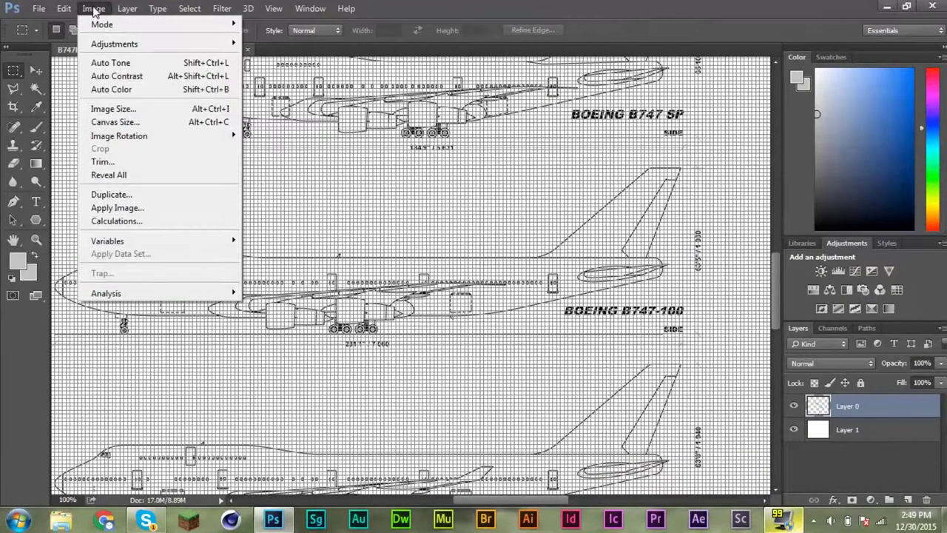
{"action": "left_click", "coordinate": [87, 6]}
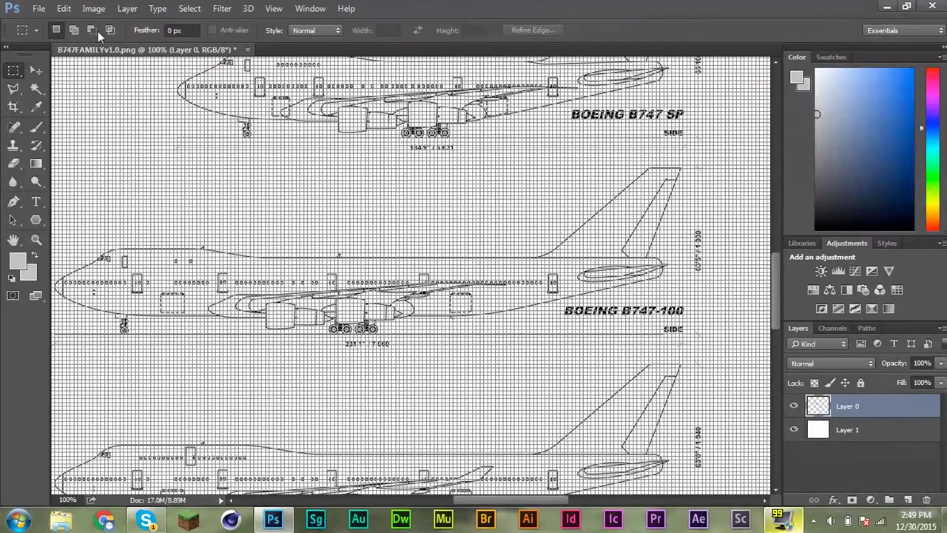
{"action": "left_click", "coordinate": [99, 11]}
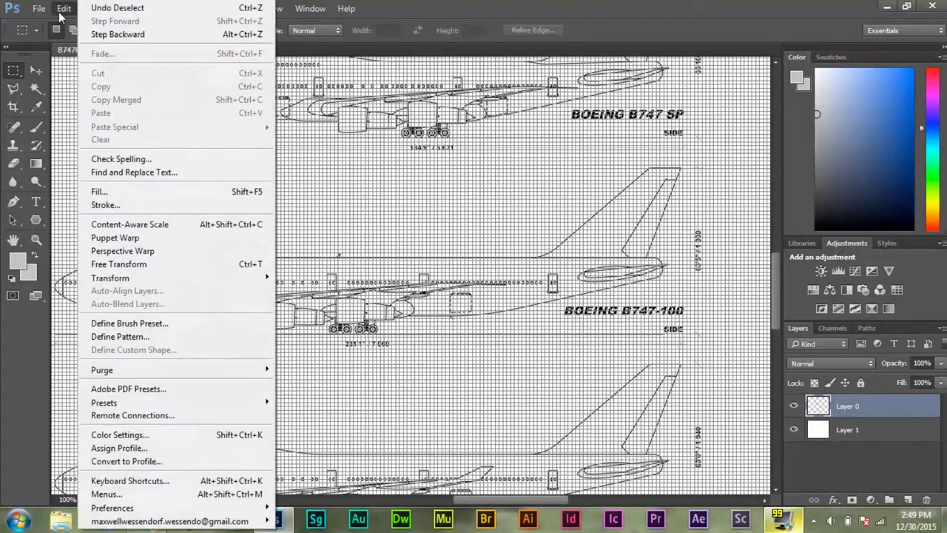
{"action": "mouse_move", "coordinate": [113, 508]}
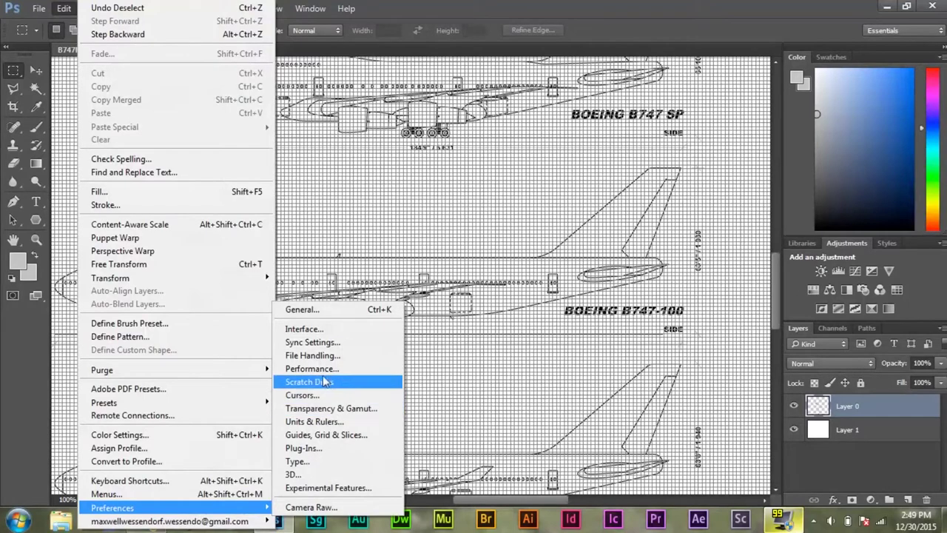
{"action": "left_click", "coordinate": [333, 422]}
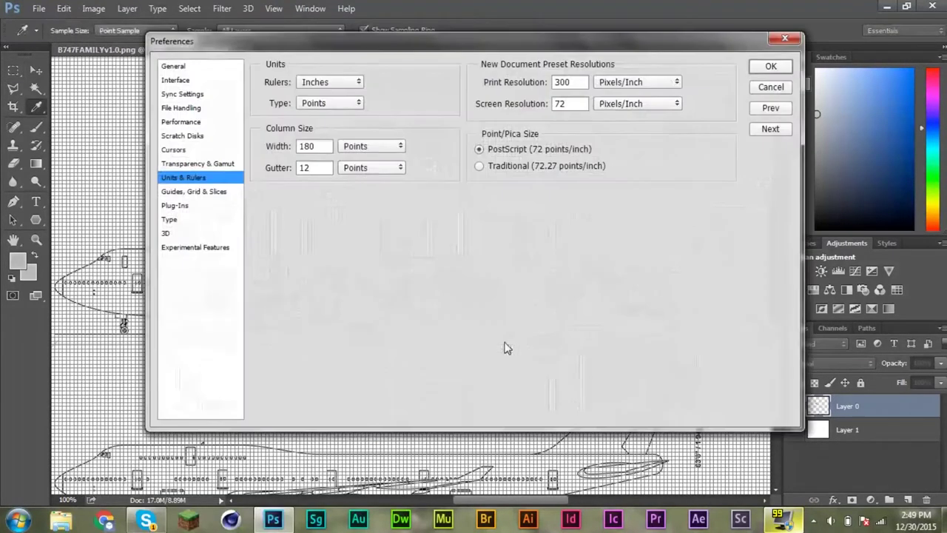
Type 141.2 in a new browser tab, then show the Guides, Grid & Slices preferences.
{"action": "left_click", "coordinate": [105, 520]}
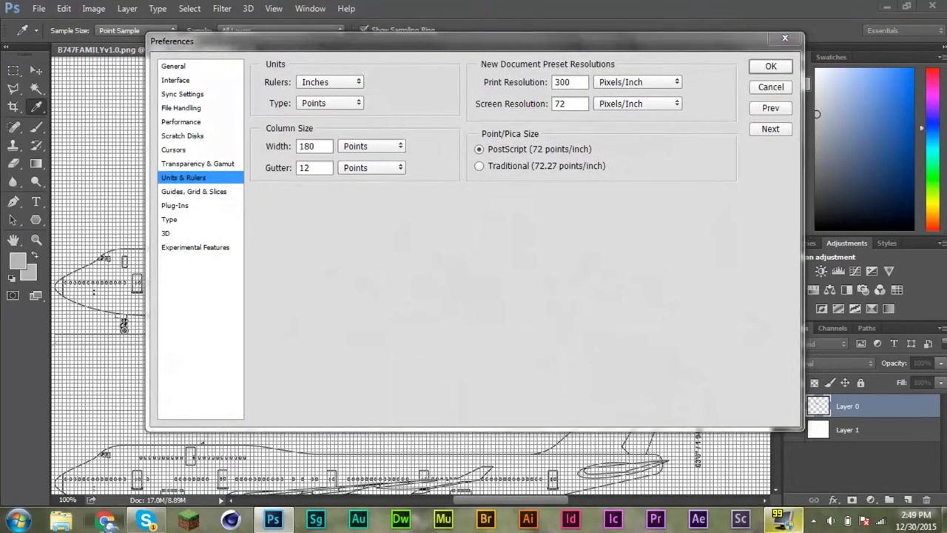
{"action": "type", "text": "141.2"}
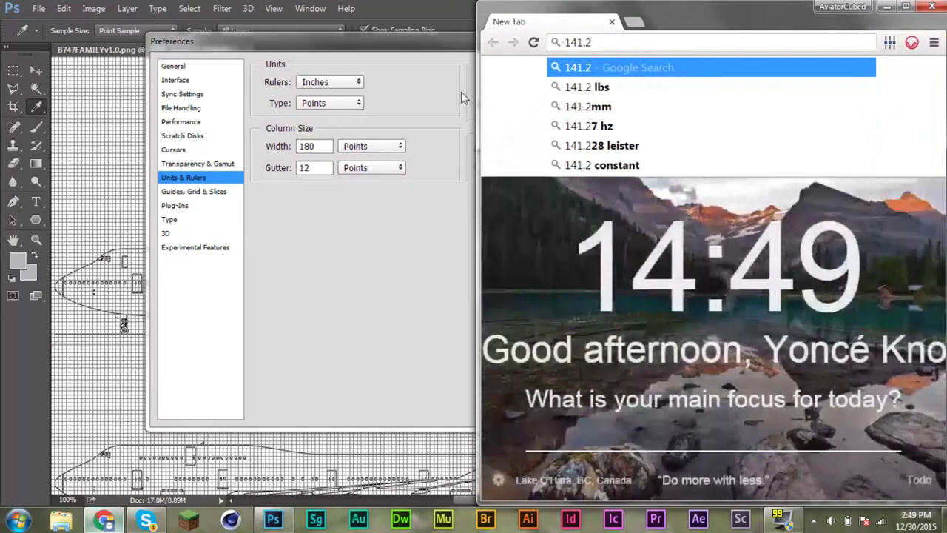
{"action": "key", "text": "alt+Tab"}
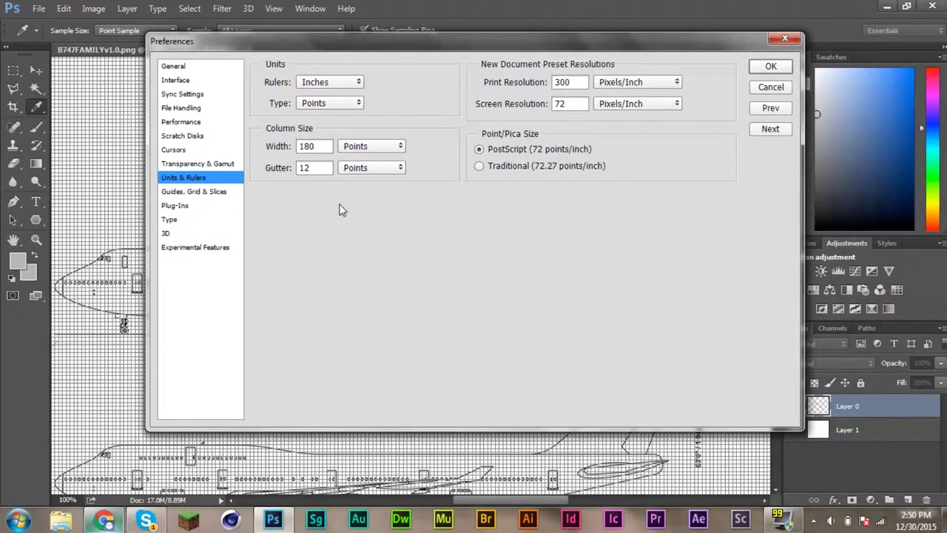
{"action": "left_click", "coordinate": [215, 192]}
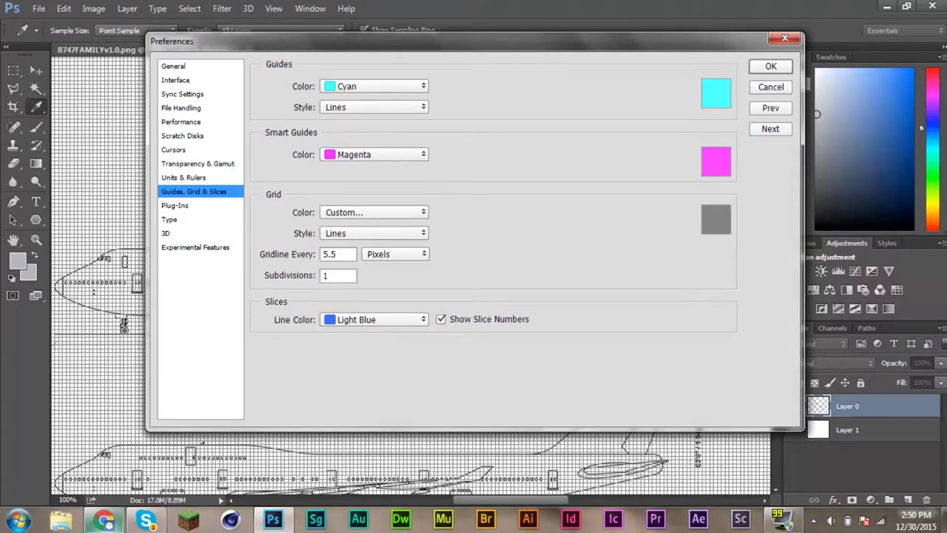
Enter 141.2 as the gridline spacing value.
{"action": "type", "text": "141.2"}
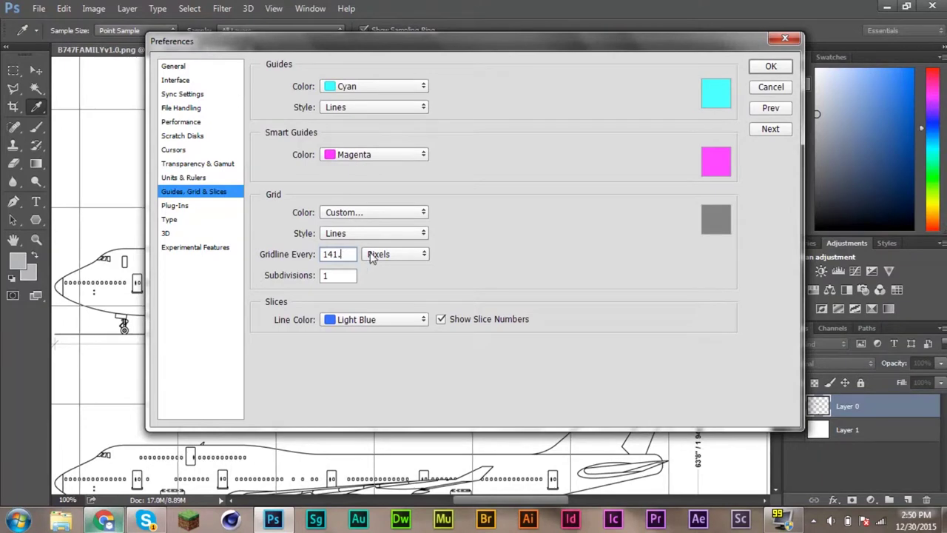
{"action": "left_click", "coordinate": [348, 274]}
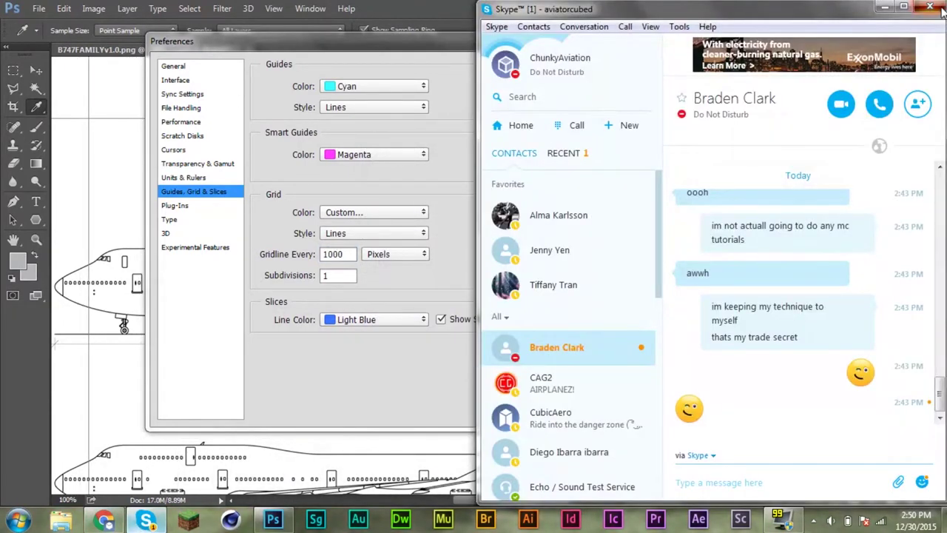
{"action": "left_click", "coordinate": [941, 10]}
{"action": "key", "text": "alt+Tab"}
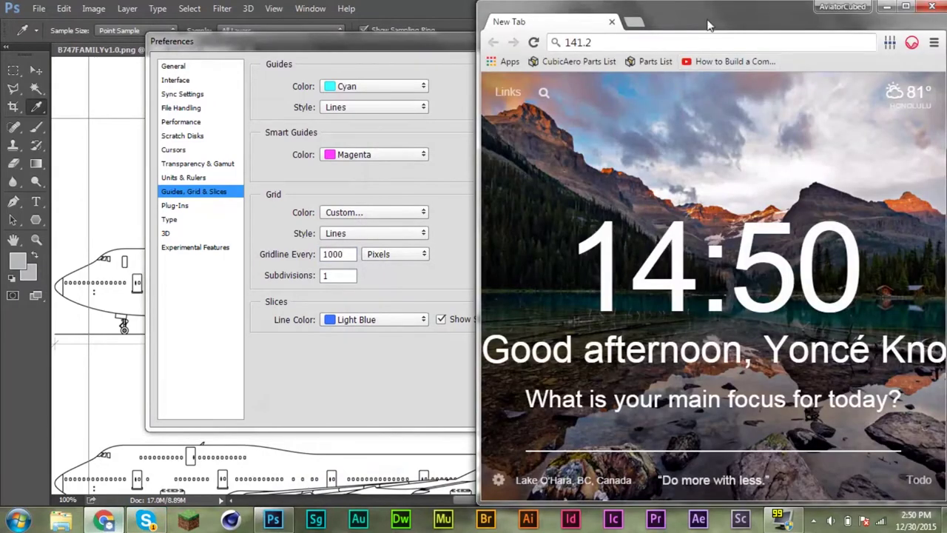
Calculate 141.2 × 8 and then 141.2 × 7 in the browser.
{"action": "type", "text": "*5"}
{"action": "key", "text": "BackSpace"}
{"action": "type", "text": "8"}
{"action": "key", "text": "Return"}
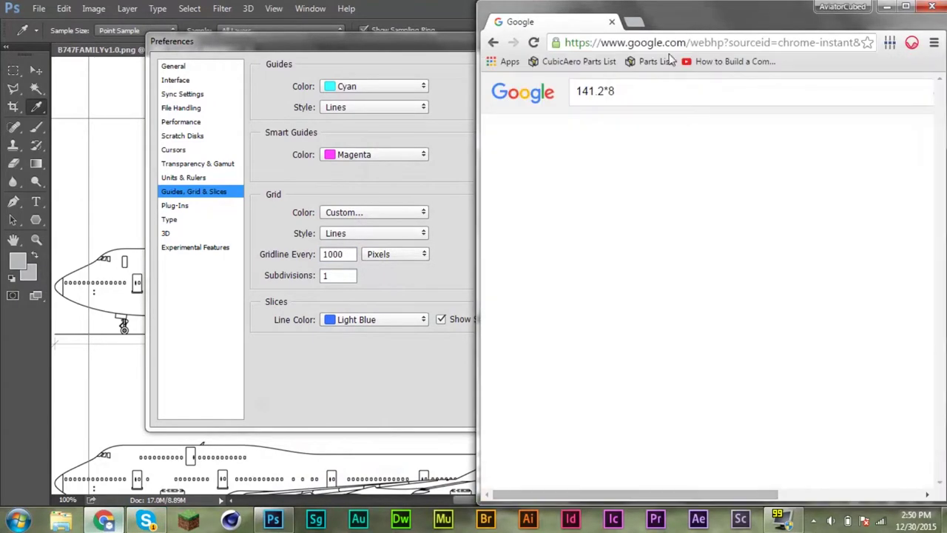
{"action": "key", "text": "BackSpace"}
{"action": "type", "text": "7"}
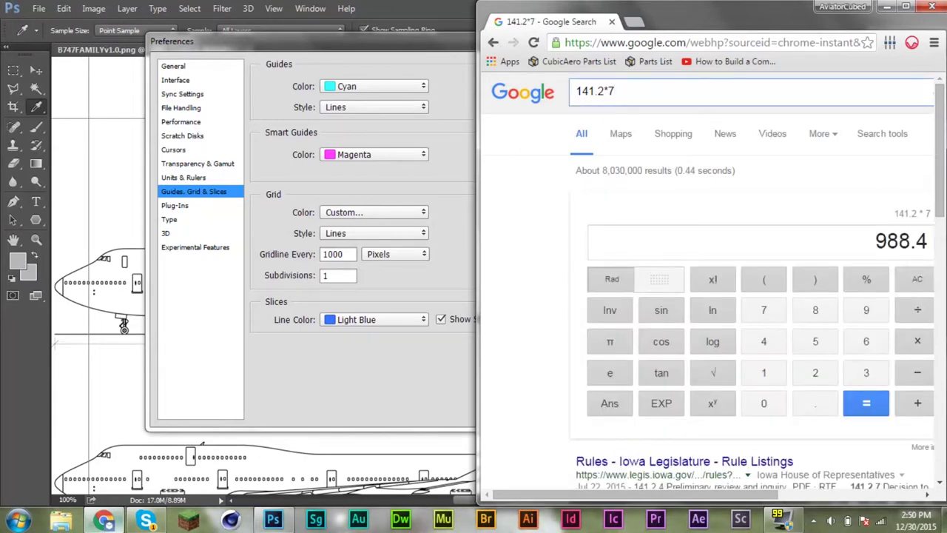
Set Gridline Every to 988.4 pixels and confirm the Preferences.
{"action": "key", "text": "alt+Tab"}
{"action": "type", "text": "0"}
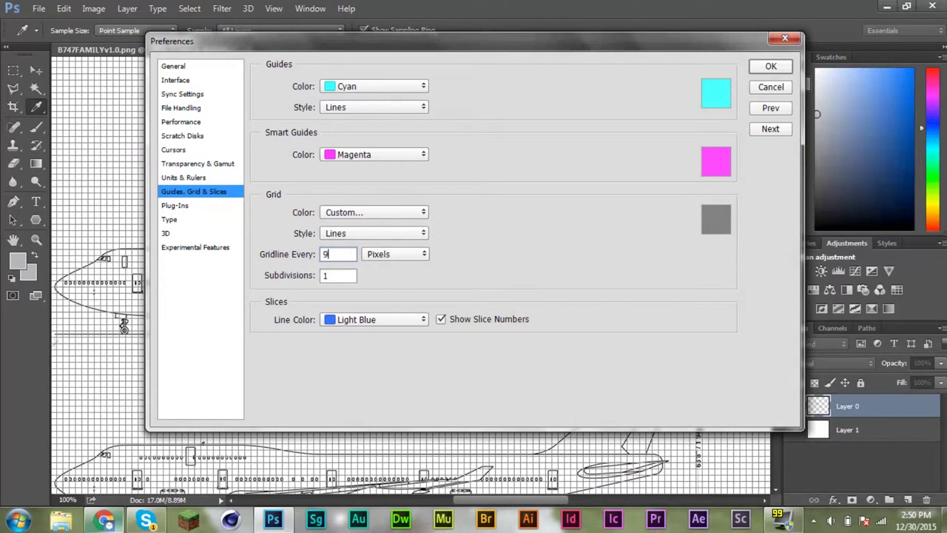
{"action": "type", "text": "88.4"}
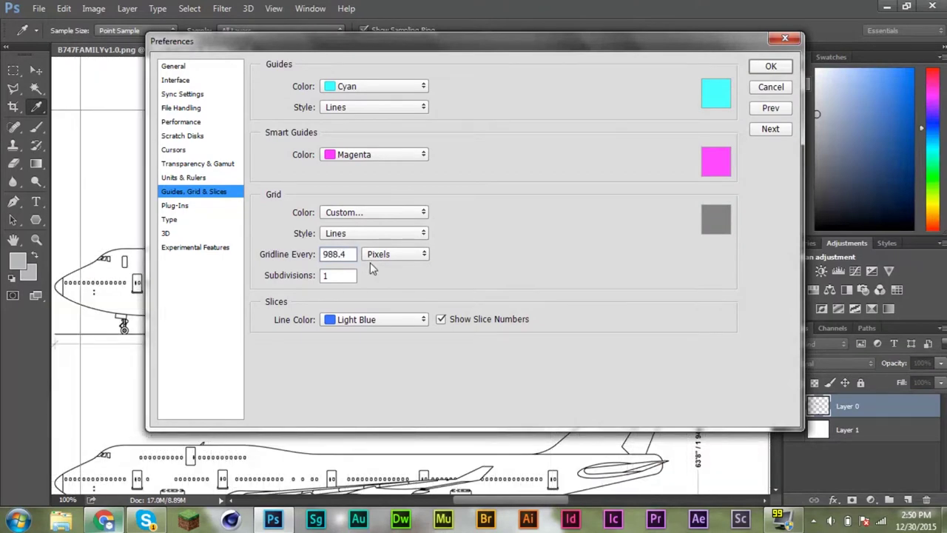
{"action": "key", "text": "Return"}
{"action": "left_click", "coordinate": [105, 521]}
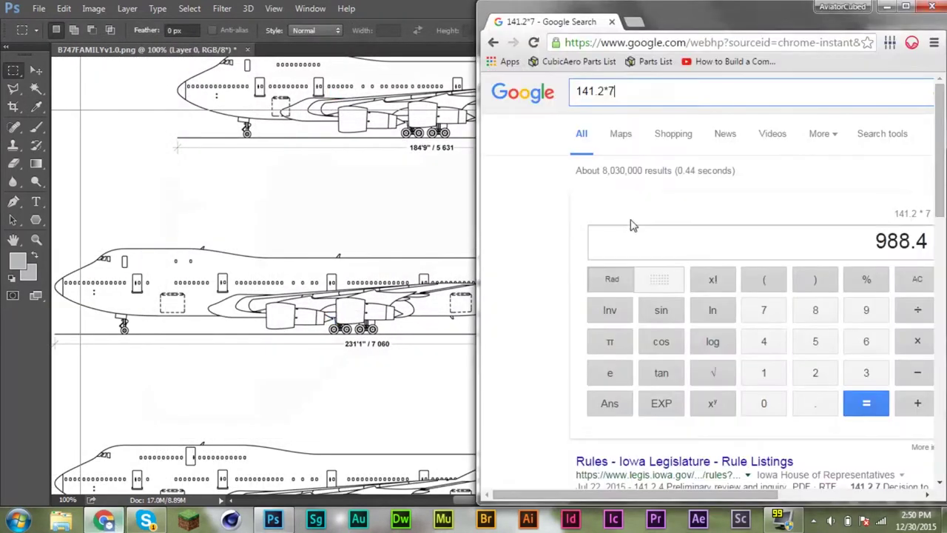
{"action": "key", "text": "alt+Tab"}
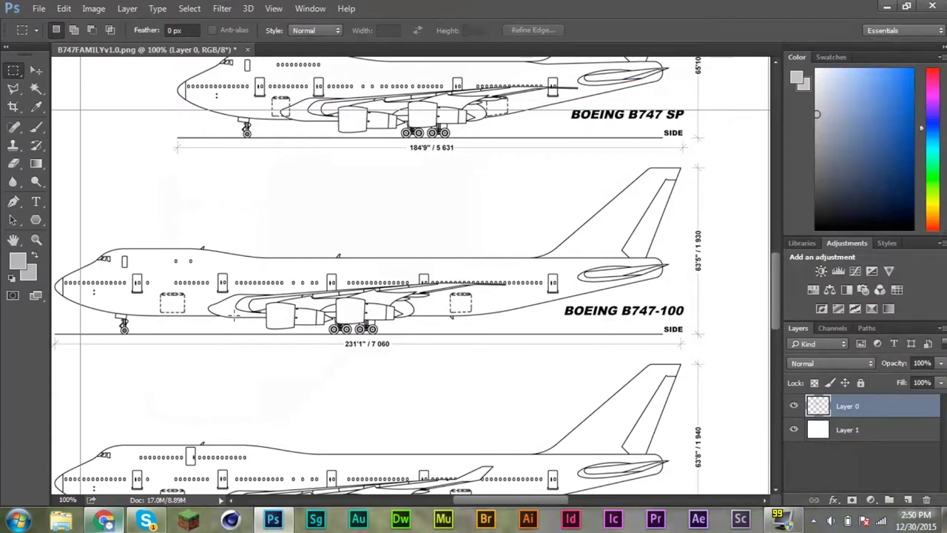
Zoom the view to 66.7% around the horizontal grid line.
{"action": "left_click", "coordinate": [35, 239]}
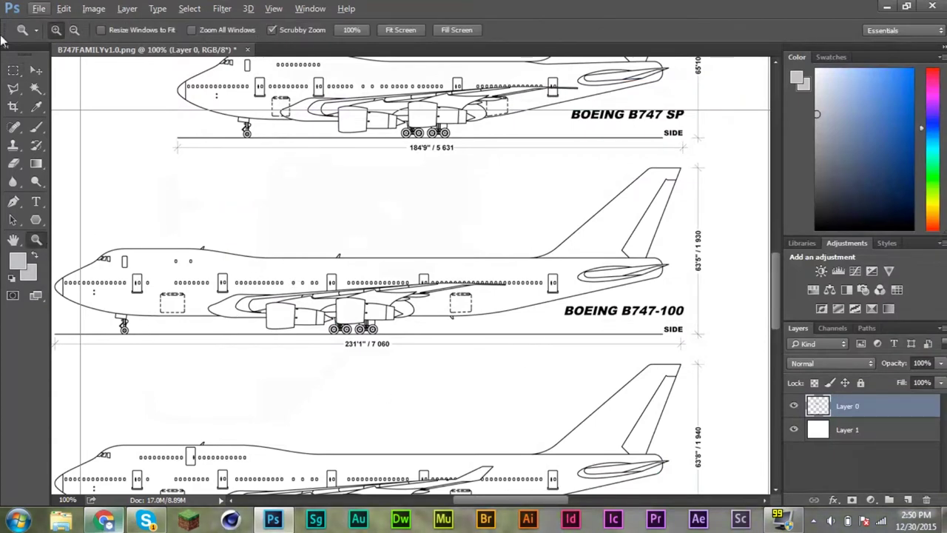
{"action": "left_click", "coordinate": [145, 204]}
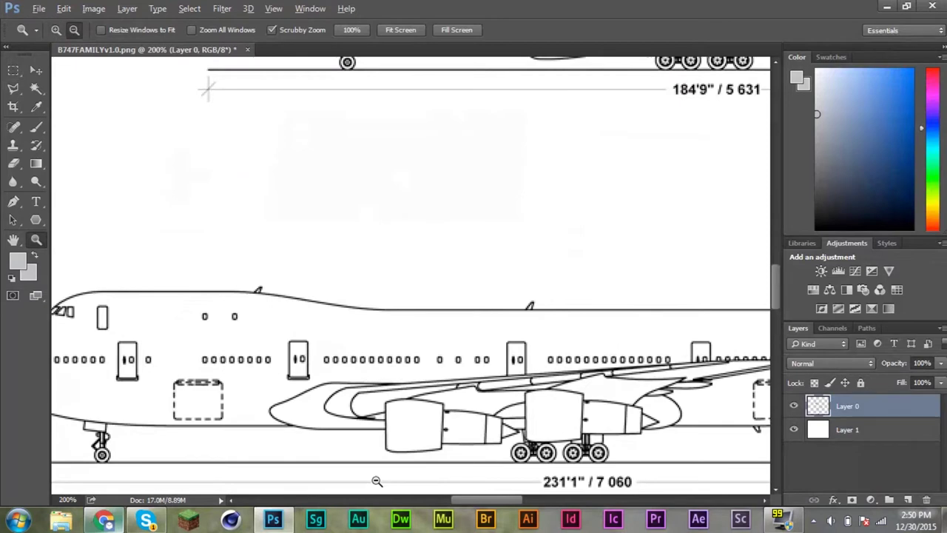
{"action": "key", "text": "ctrl+minus"}
{"action": "key", "text": "ctrl+minus"}
{"action": "key", "text": "ctrl+minus"}
{"action": "key", "text": "ctrl+minus"}
{"action": "left_click", "coordinate": [559, 404]}
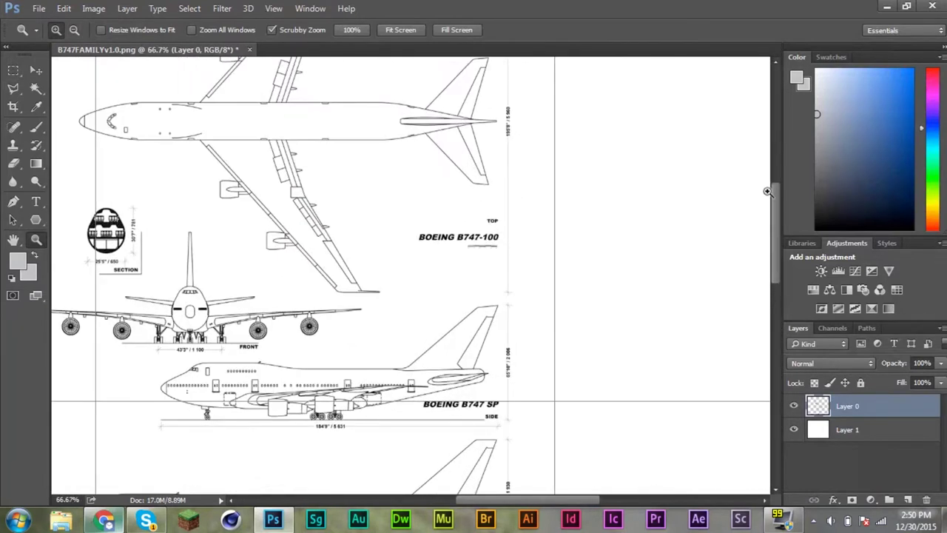
{"action": "left_click_drag", "start_coordinate": [778, 219], "coordinate": [777, 243]}
{"action": "left_click", "coordinate": [13, 71]}
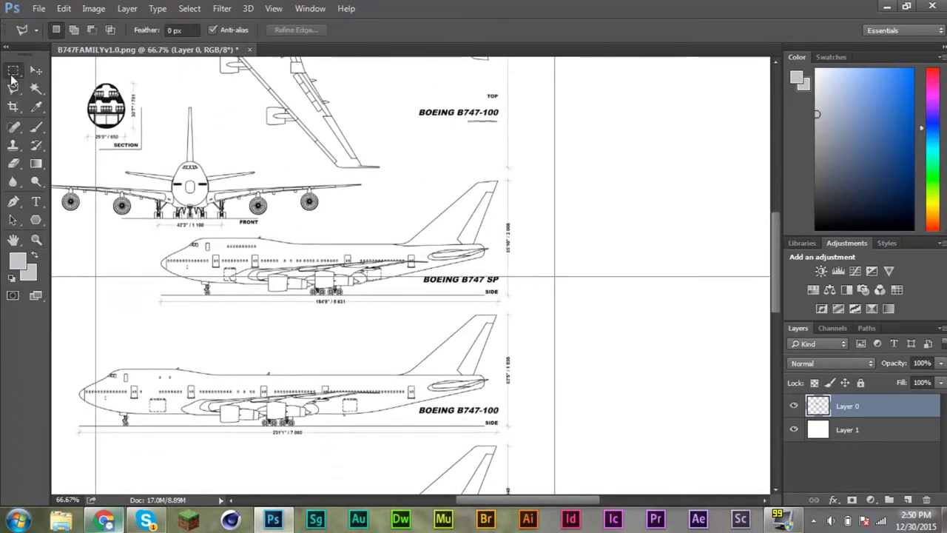
Free Transform the blueprint layer, trying 95% and 98% widths before returning to 100%.
{"action": "left_click", "coordinate": [64, 8]}
{"action": "left_click", "coordinate": [152, 266]}
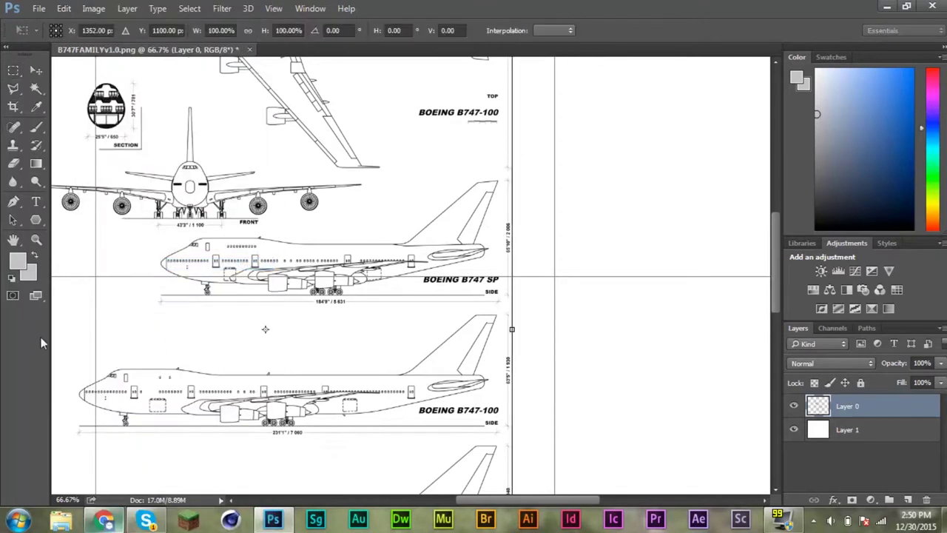
{"action": "left_click_drag", "start_coordinate": [127, 335], "coordinate": [139, 335]}
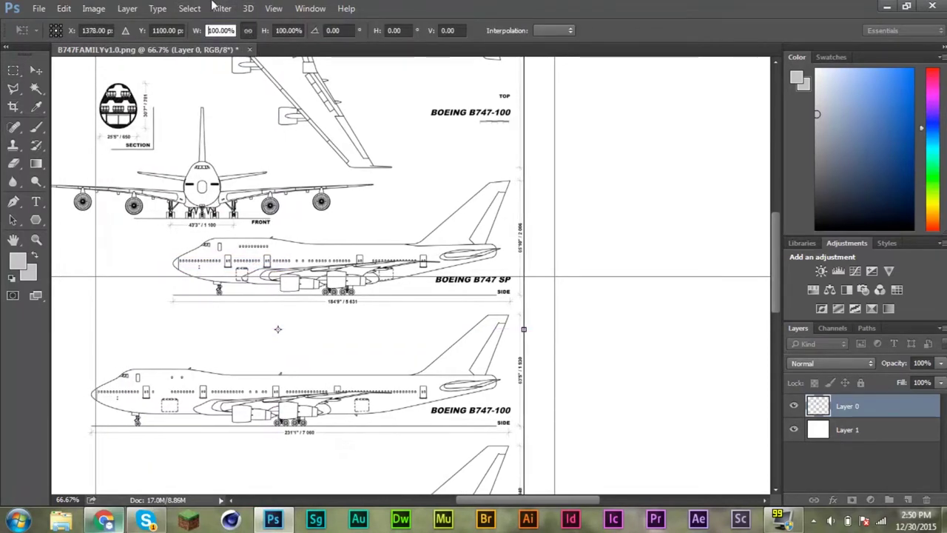
{"action": "type", "text": "95"}
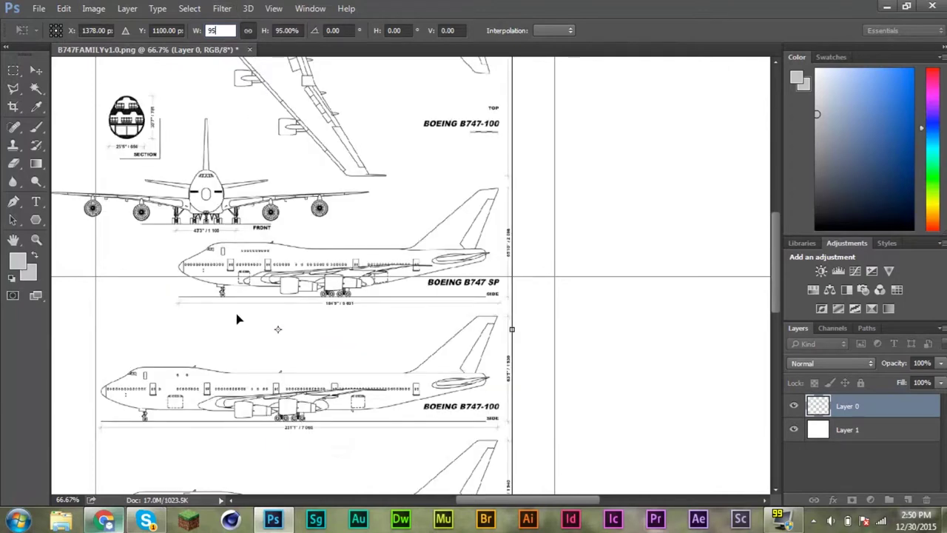
{"action": "key", "text": "BackSpace"}
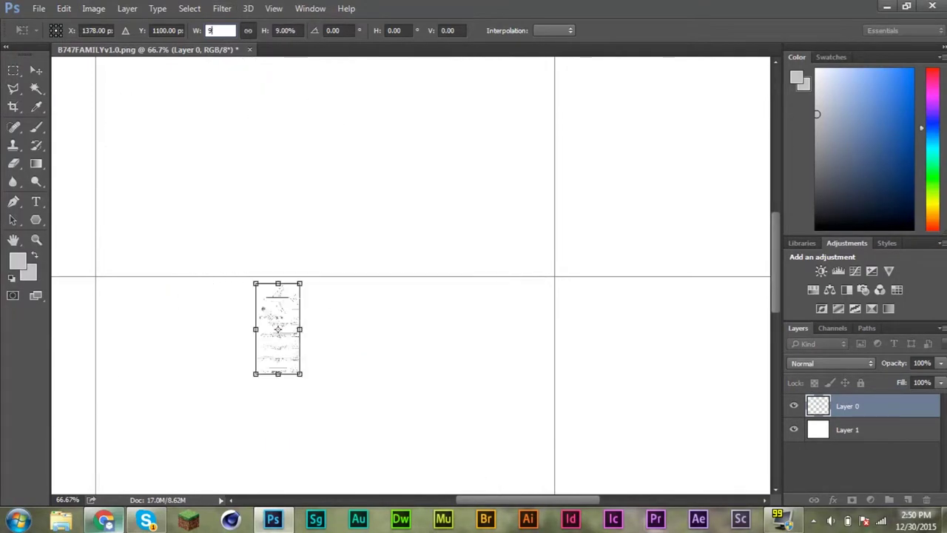
{"action": "type", "text": "8"}
{"action": "left_click_drag", "start_coordinate": [294, 331], "coordinate": [299, 331]}
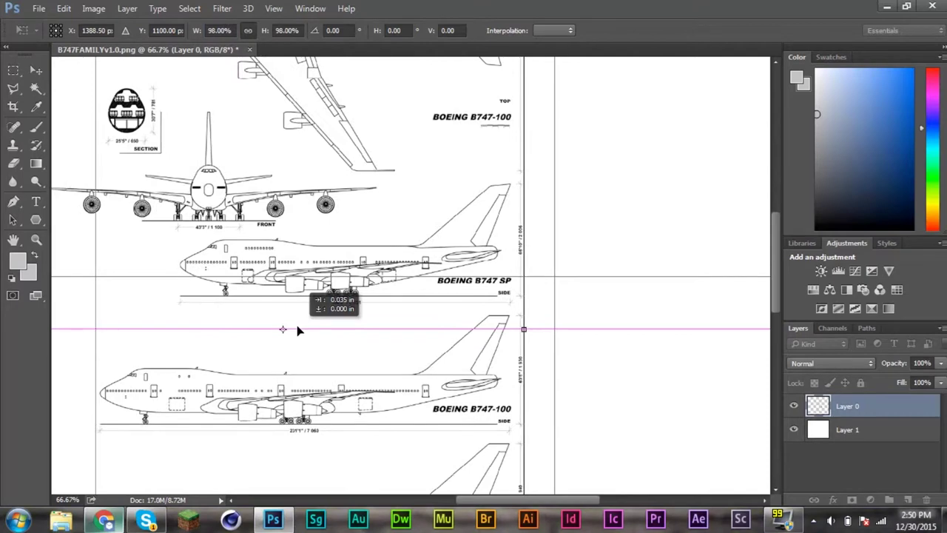
{"action": "key", "text": "BackSpace"}
{"action": "type", "text": "100"}
{"action": "mouse_move", "coordinate": [242, 178]}
{"action": "left_mouse_down"}
{"action": "mouse_move", "coordinate": [314, 191]}
{"action": "mouse_move", "coordinate": [240, 185]}
{"action": "left_mouse_up"}
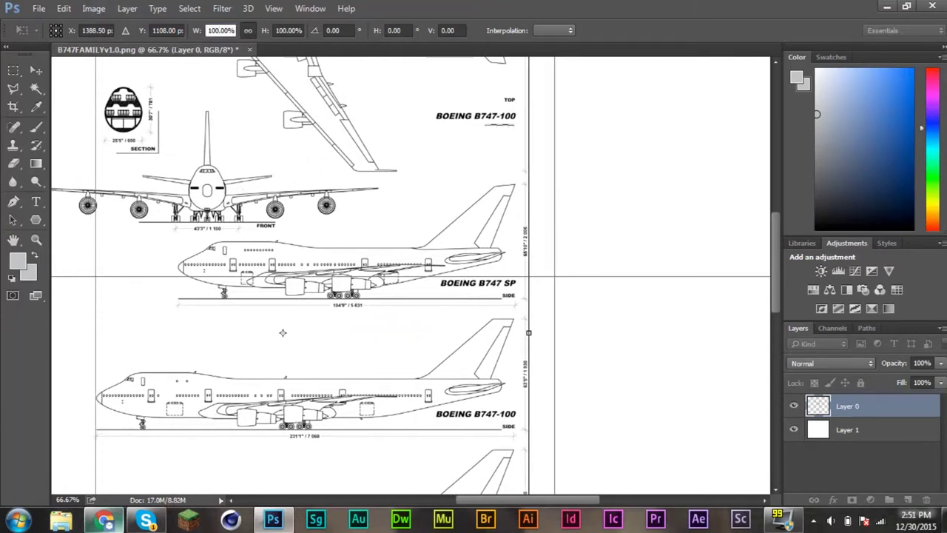
Try a 125% scale and vertical position 1112.5, repositioning the blueprint against the grid.
{"action": "type", "text": "125"}
{"action": "key", "text": "Return"}
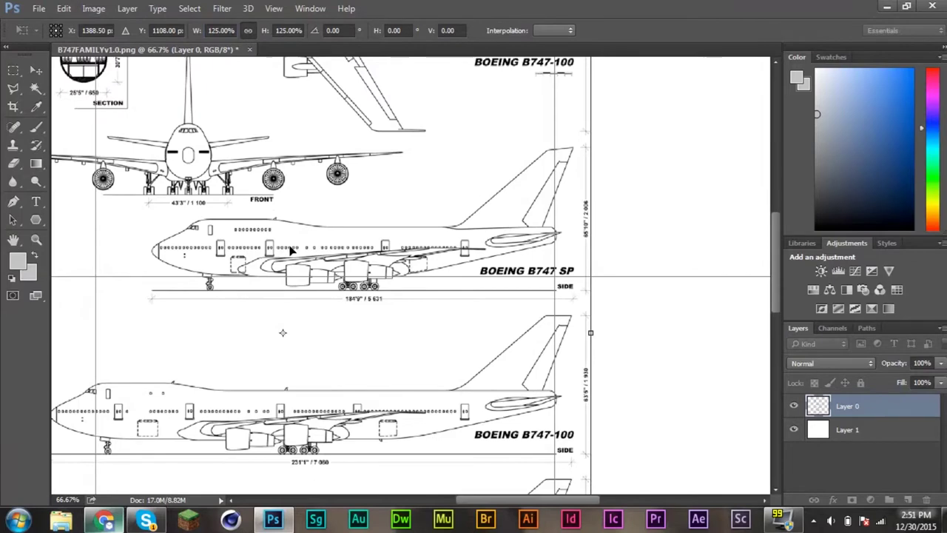
{"action": "left_click_drag", "start_coordinate": [291, 252], "coordinate": [313, 254]}
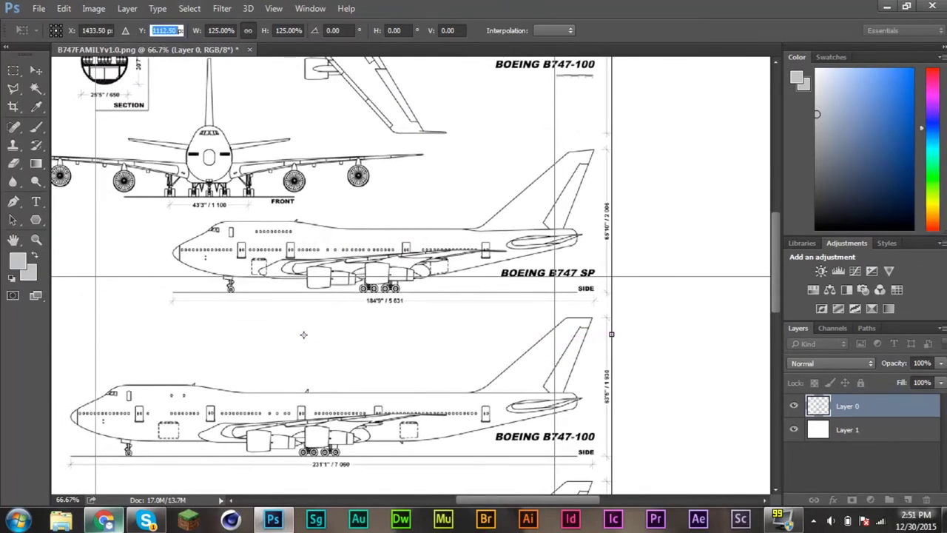
{"action": "type", "text": "1112.5"}
{"action": "key", "text": "Return"}
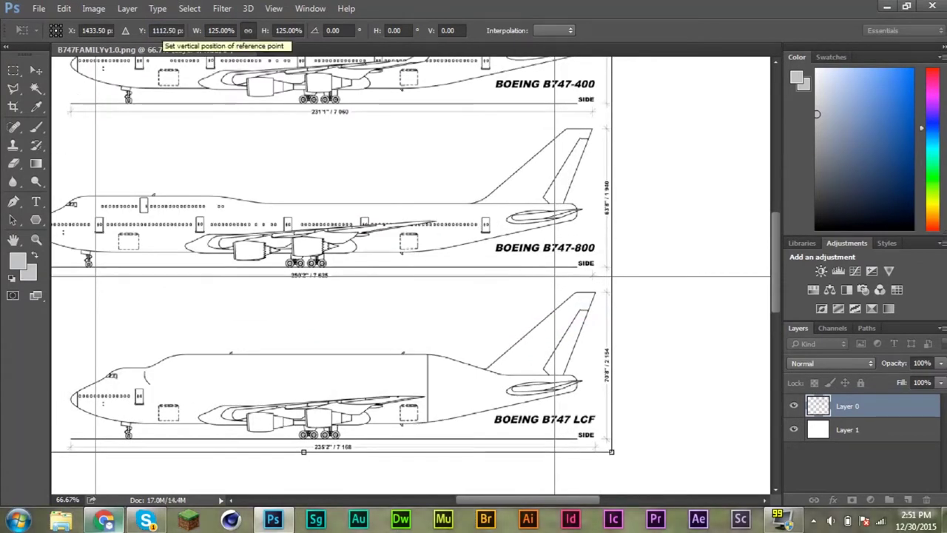
{"action": "mouse_move", "coordinate": [162, 186]}
{"action": "left_mouse_down"}
{"action": "mouse_move", "coordinate": [289, 385]}
{"action": "mouse_move", "coordinate": [345, 360]}
{"action": "left_mouse_up"}
{"action": "left_click_drag", "start_coordinate": [330, 230], "coordinate": [345, 121]}
{"action": "left_click_drag", "start_coordinate": [328, 311], "coordinate": [334, 247]}
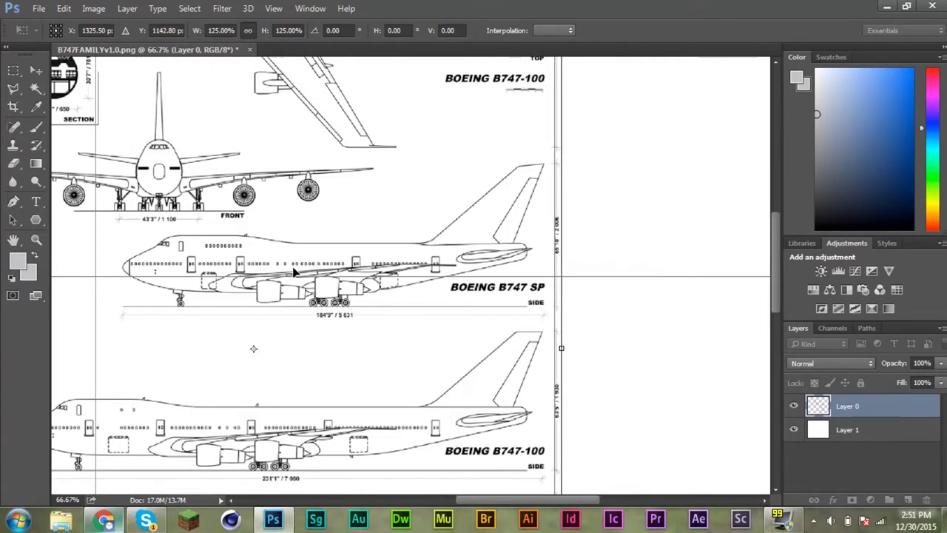
{"action": "left_click_drag", "start_coordinate": [294, 272], "coordinate": [361, 236]}
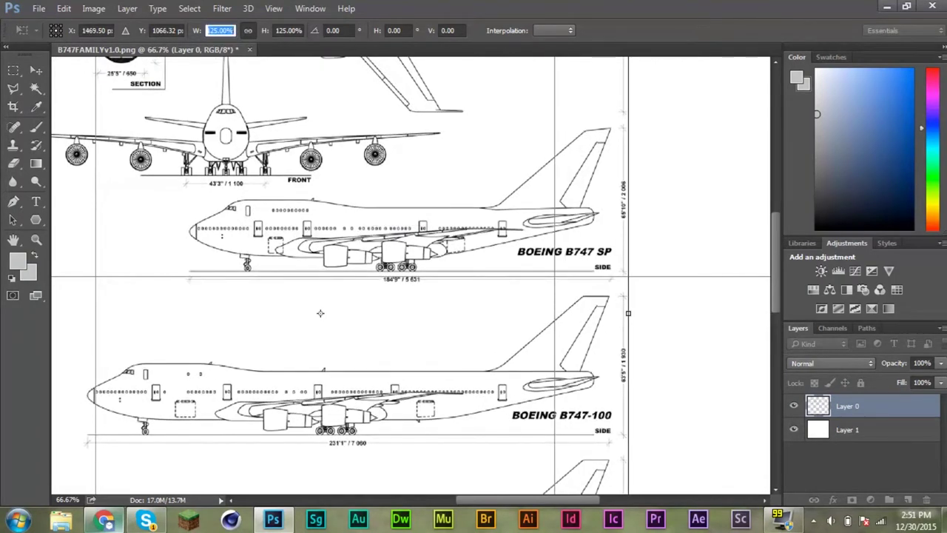
Settle on 110% scale, nudge the blueprint into place, and commit the transform.
{"action": "type", "text": "115"}
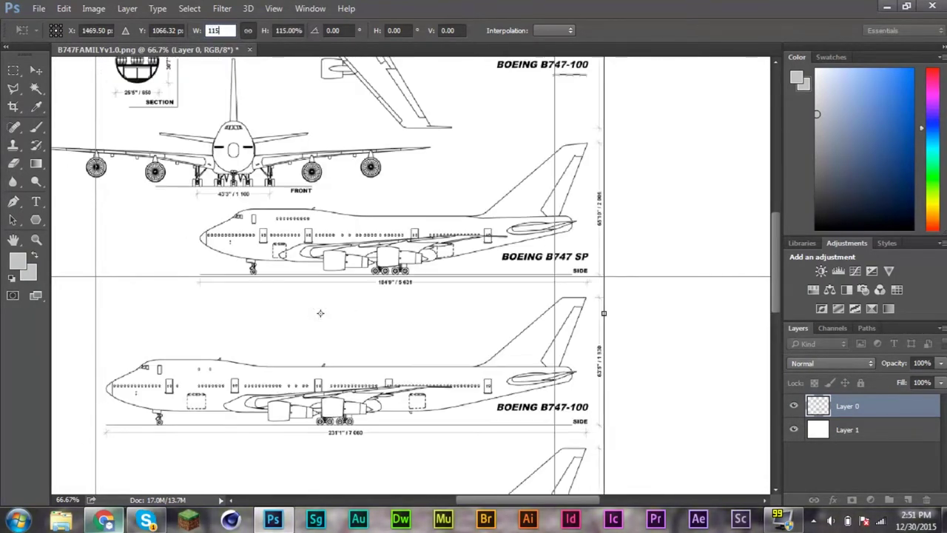
{"action": "left_click_drag", "start_coordinate": [229, 235], "coordinate": [212, 234]}
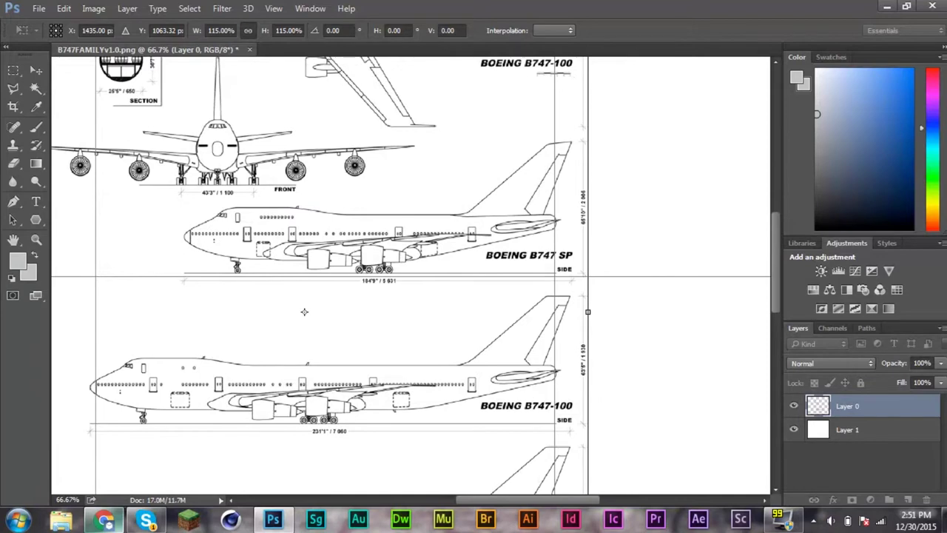
{"action": "type", "text": "110"}
{"action": "left_click_drag", "start_coordinate": [202, 290], "coordinate": [198, 291]}
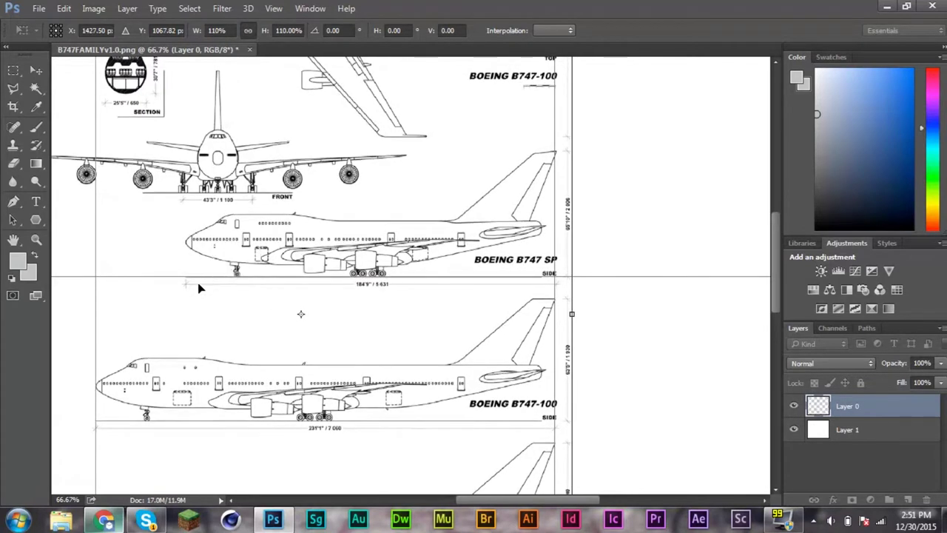
{"action": "key", "text": "Return"}
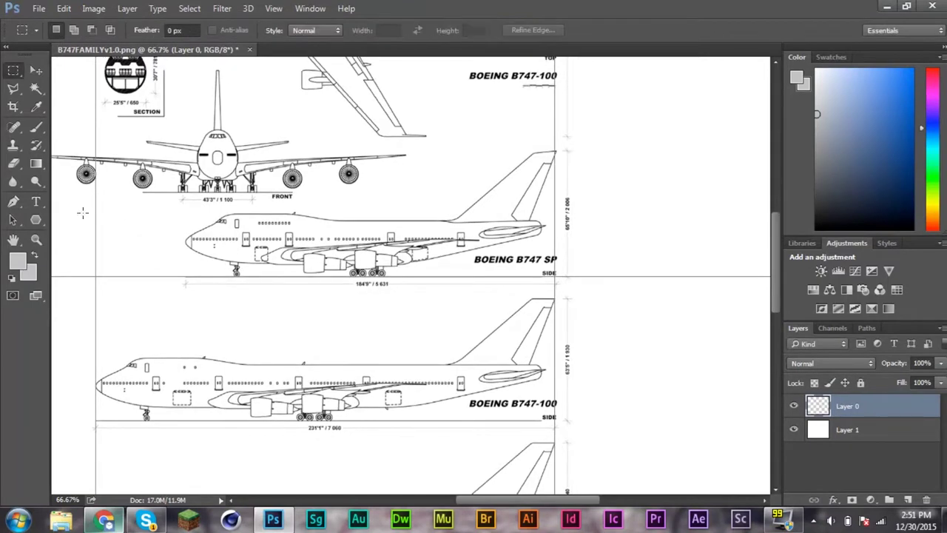
Zoom to 300% on the nose and move Layer 0 6 px right onto the grid line.
{"action": "key", "text": "z"}
{"action": "mouse_move", "coordinate": [87, 382]}
{"action": "left_mouse_down"}
{"action": "mouse_move", "coordinate": [465, 499]}
{"action": "mouse_move", "coordinate": [596, 500]}
{"action": "left_mouse_up"}
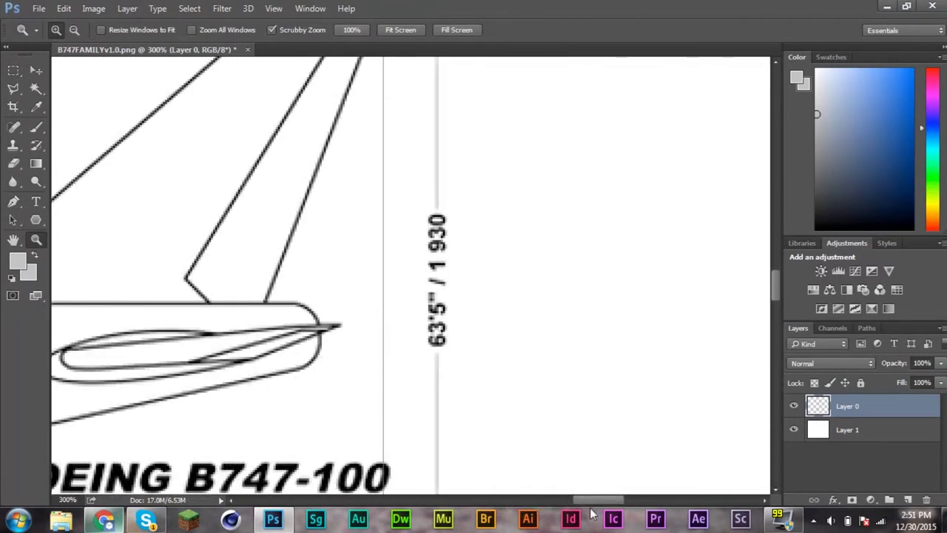
{"action": "left_click_drag", "start_coordinate": [775, 291], "coordinate": [775, 273]}
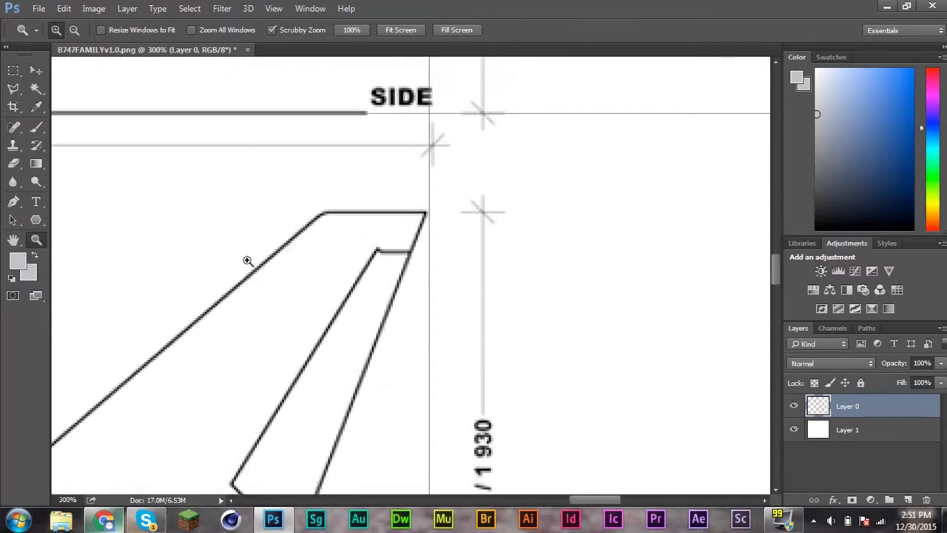
{"action": "left_click", "coordinate": [36, 70]}
{"action": "left_click_drag", "start_coordinate": [136, 104], "coordinate": [140, 103]}
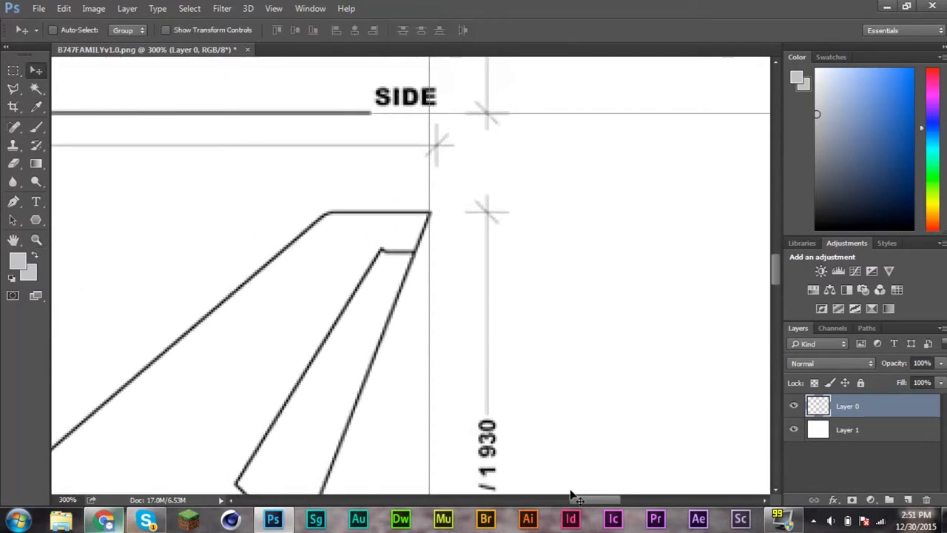
{"action": "mouse_move", "coordinate": [585, 500]}
{"action": "left_mouse_down"}
{"action": "mouse_move", "coordinate": [434, 500]}
{"action": "mouse_move", "coordinate": [444, 500]}
{"action": "left_mouse_up"}
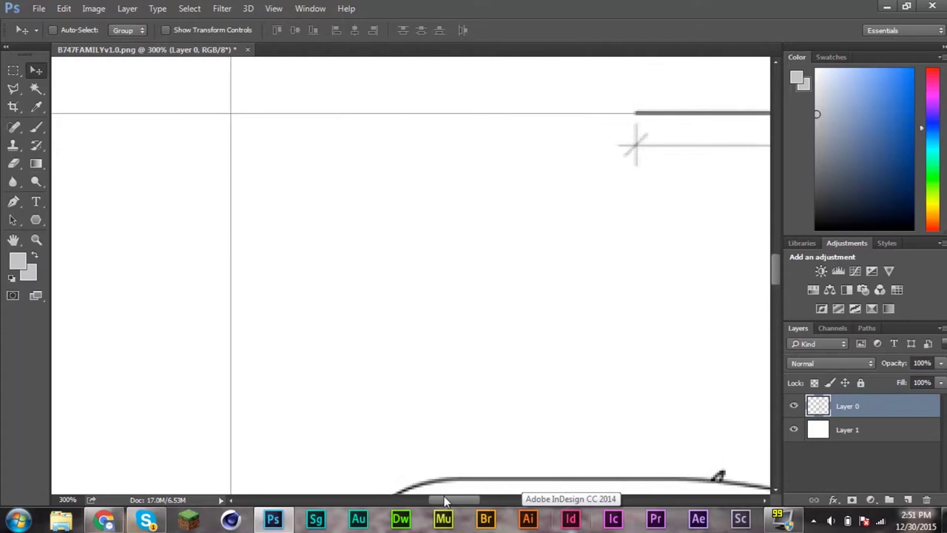
{"action": "left_click_drag", "start_coordinate": [779, 305], "coordinate": [777, 310]}
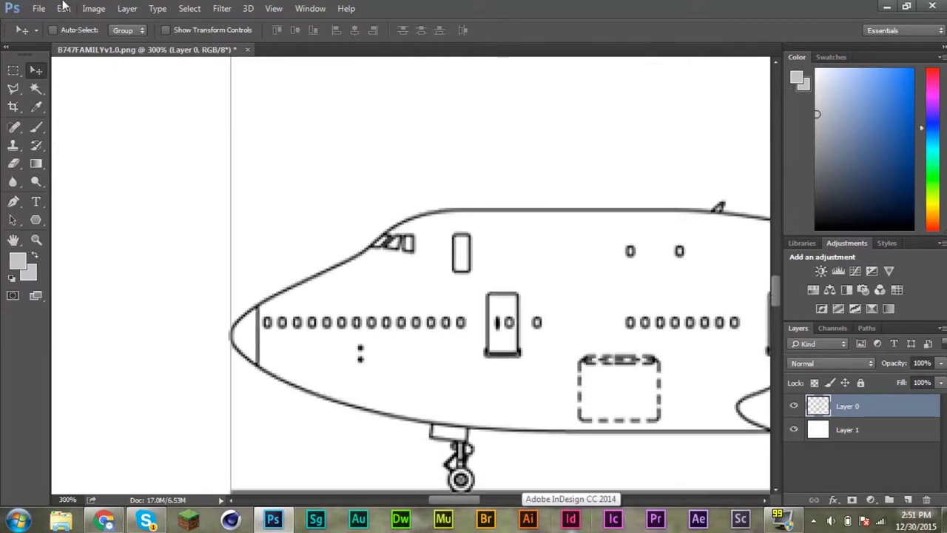
{"action": "left_click", "coordinate": [64, 9]}
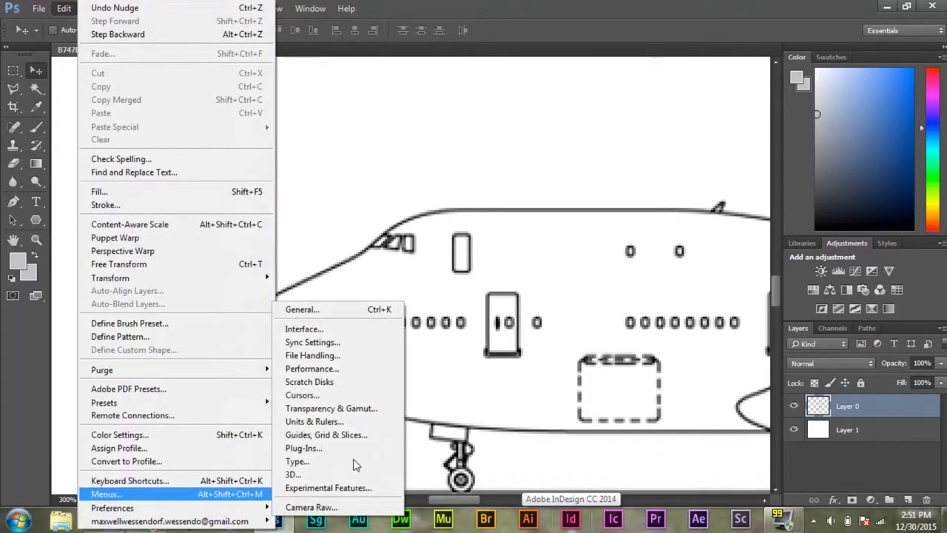
Set the grid preferences to a gridline every 7 pixels.
{"action": "left_click", "coordinate": [370, 434]}
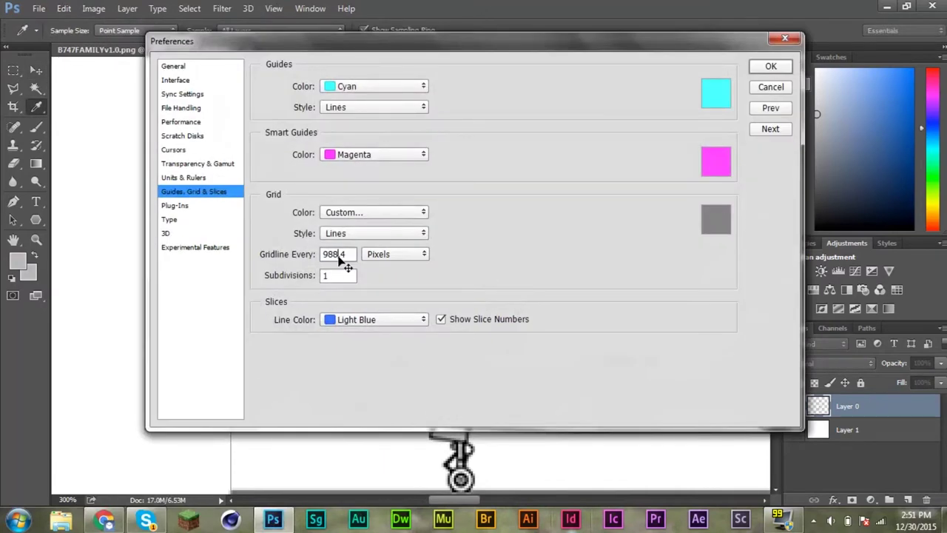
{"action": "key", "text": "Return"}
{"action": "key", "text": "v"}
{"action": "left_click", "coordinate": [66, 8]}
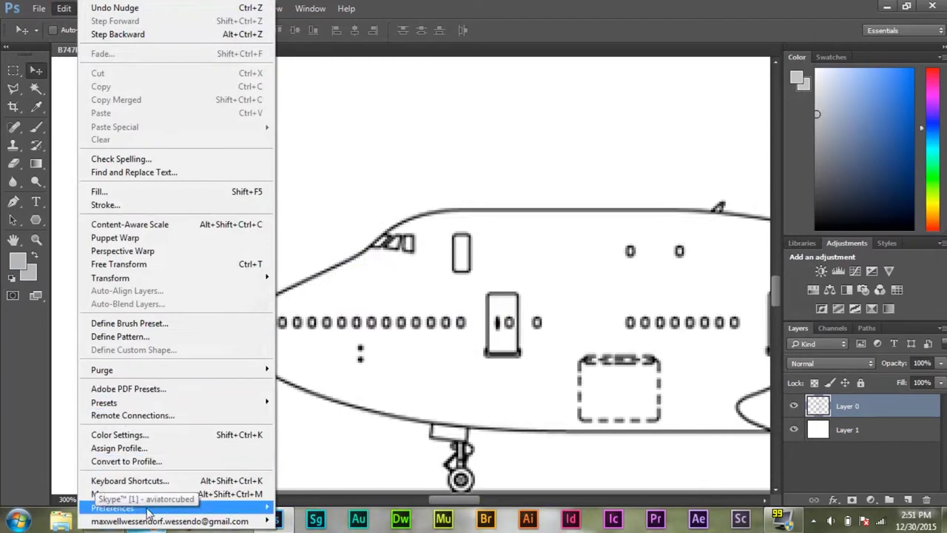
{"action": "mouse_move", "coordinate": [112, 508]}
{"action": "left_click", "coordinate": [311, 434]}
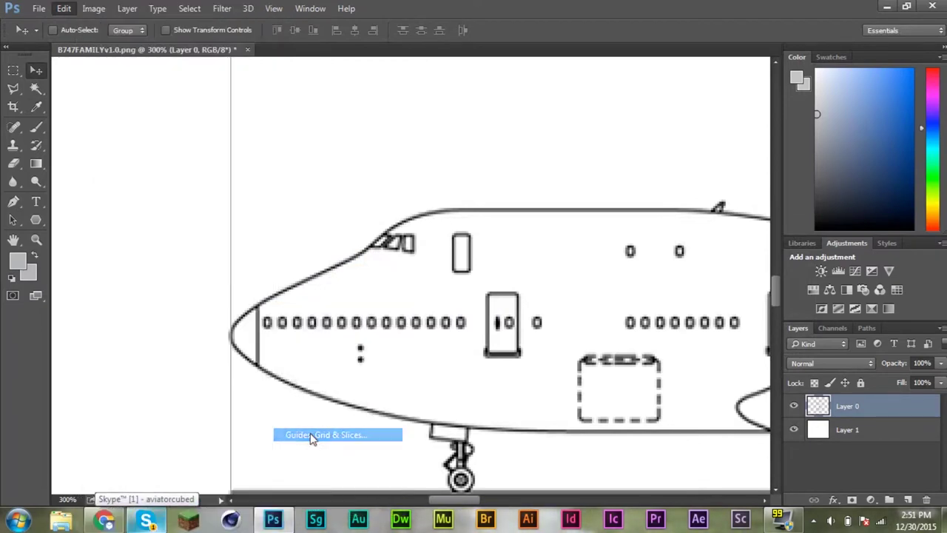
{"action": "type", "text": "7"}
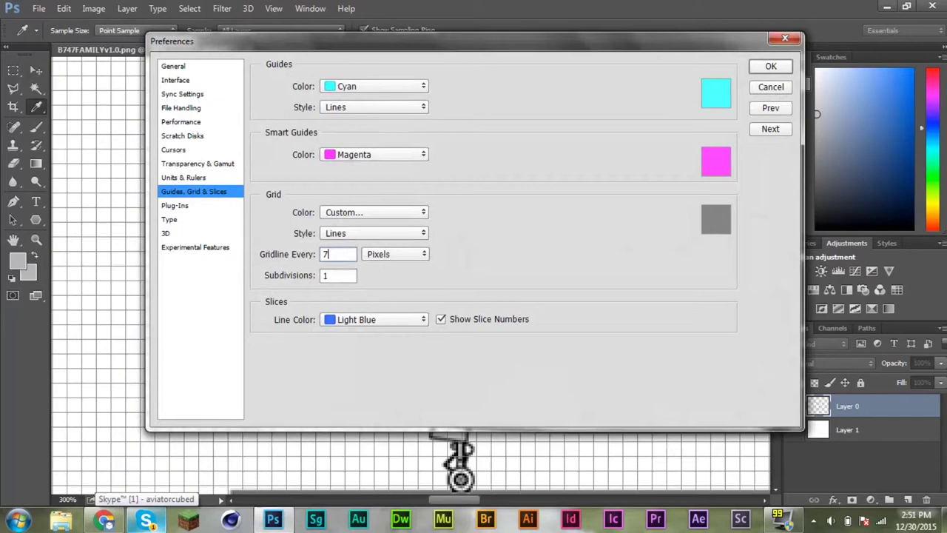
{"action": "key", "text": "Return"}
Minimize the Chrome calculator and scroll the canvas to view the finer grid.
{"action": "left_click", "coordinate": [105, 520]}
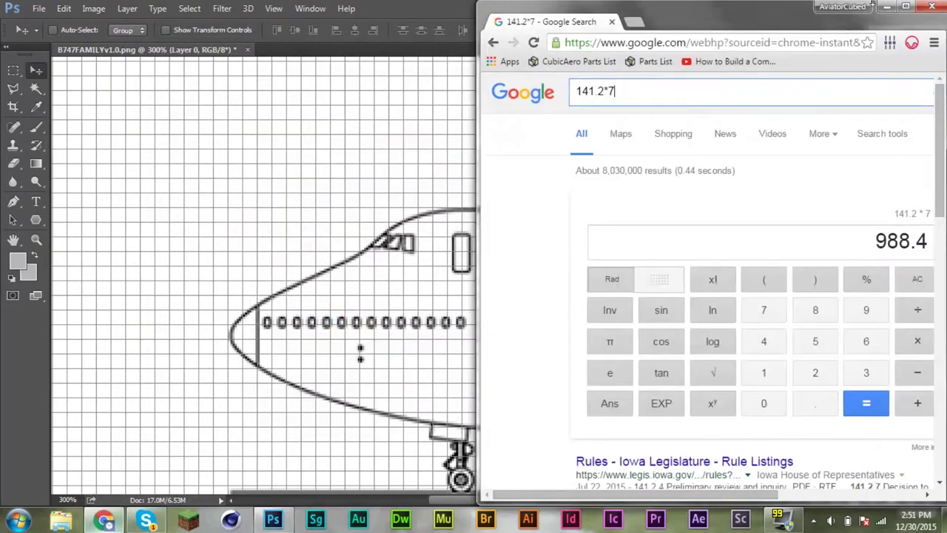
{"action": "left_click", "coordinate": [932, 8]}
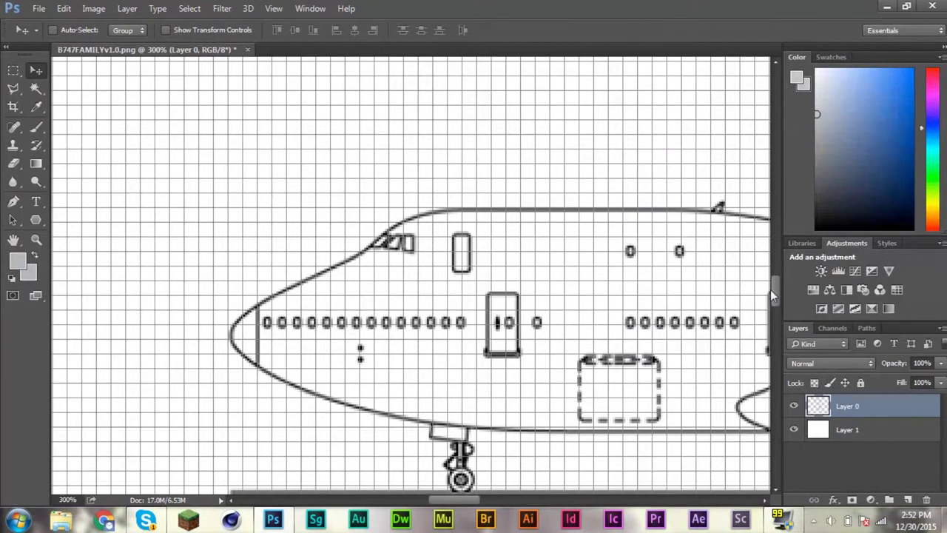
{"action": "scroll", "coordinate": [773, 293], "scroll_direction": "down", "scroll_amount": 2}
{"action": "mouse_move", "coordinate": [452, 501]}
{"action": "left_mouse_down"}
{"action": "mouse_move", "coordinate": [491, 500]}
{"action": "mouse_move", "coordinate": [465, 500]}
{"action": "left_mouse_up"}
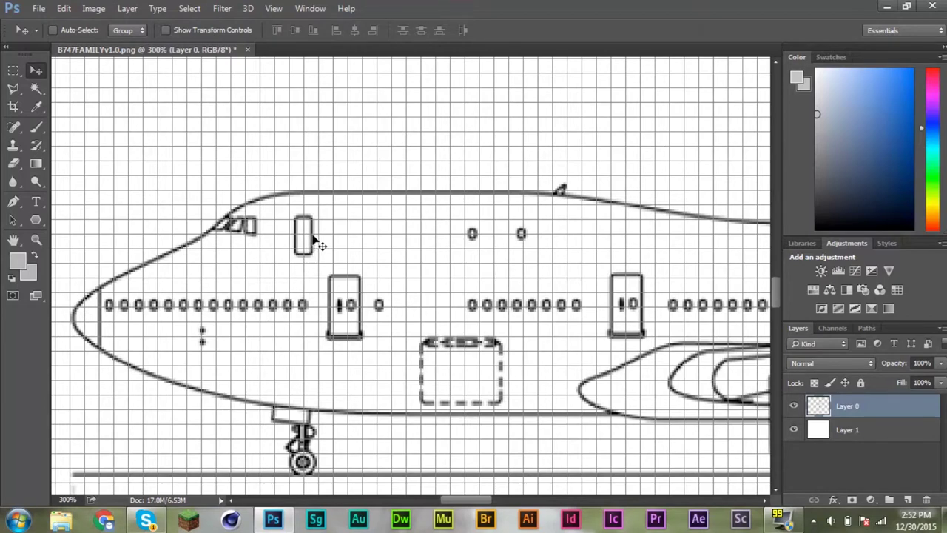
Search images for 'boeing 747-100' and open the Iran Air photo at full size.
{"action": "left_click", "coordinate": [105, 519]}
{"action": "type", "text": "boei"}
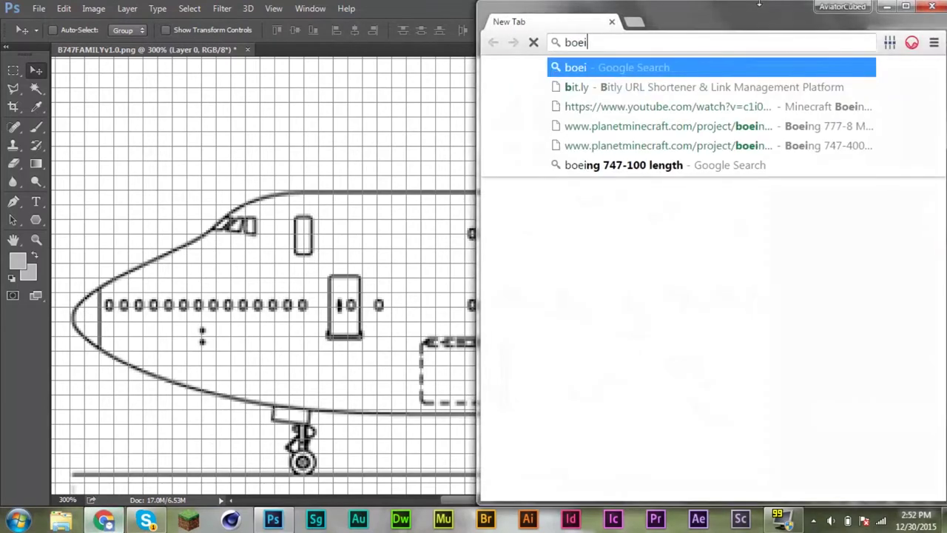
{"action": "type", "text": "ng 71"}
{"action": "key", "text": "BackSpace"}
{"action": "key", "text": "BackSpace"}
{"action": "type", "text": "46"}
{"action": "key", "text": "BackSpace"}
{"action": "type", "text": "7-100"}
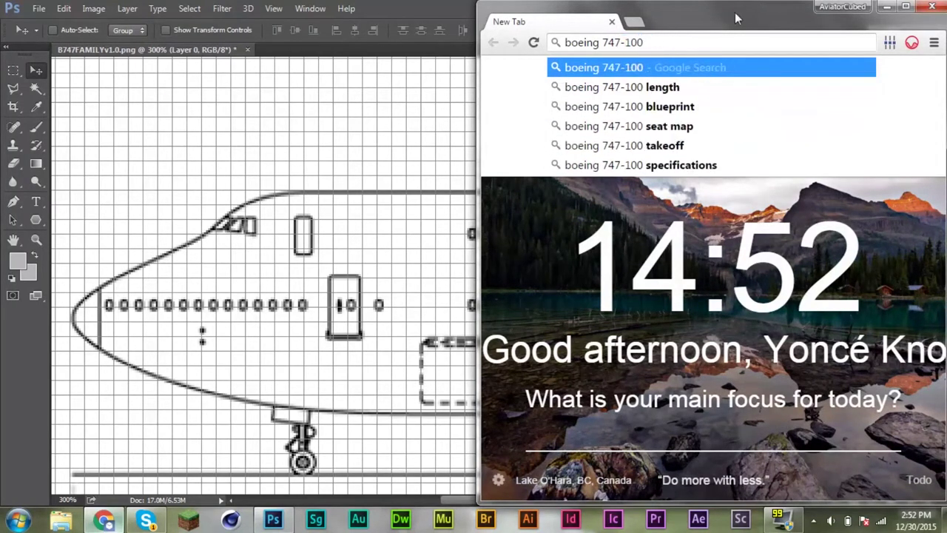
{"action": "double_click", "coordinate": [735, 12]}
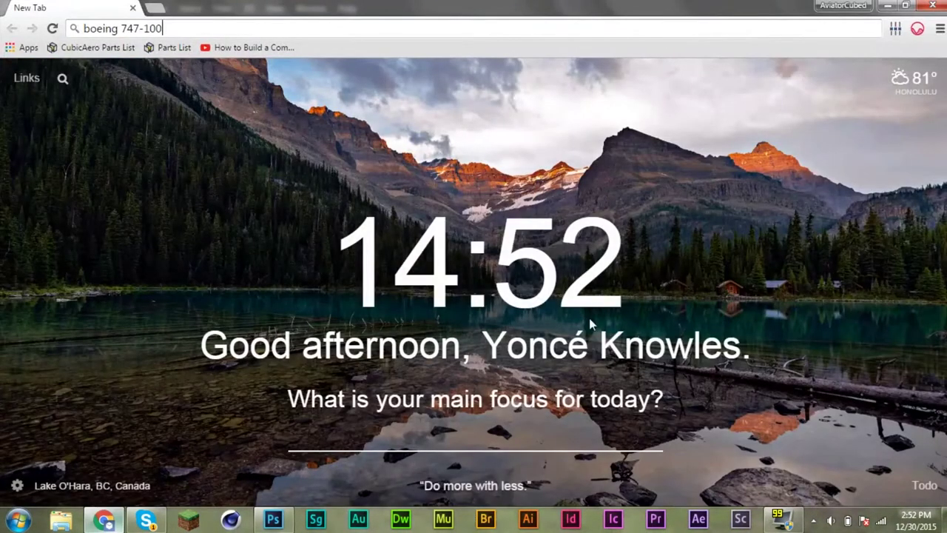
{"action": "key", "text": "Return"}
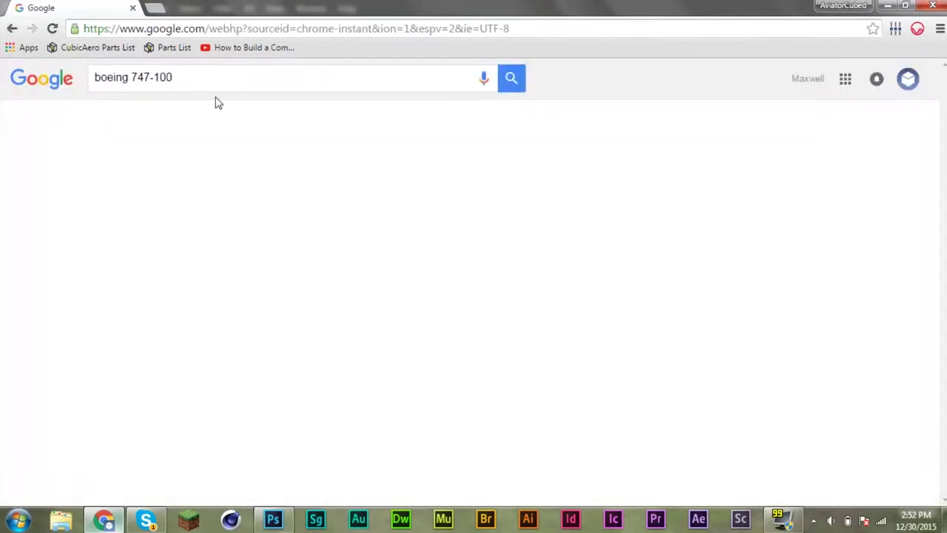
{"action": "left_click", "coordinate": [144, 120]}
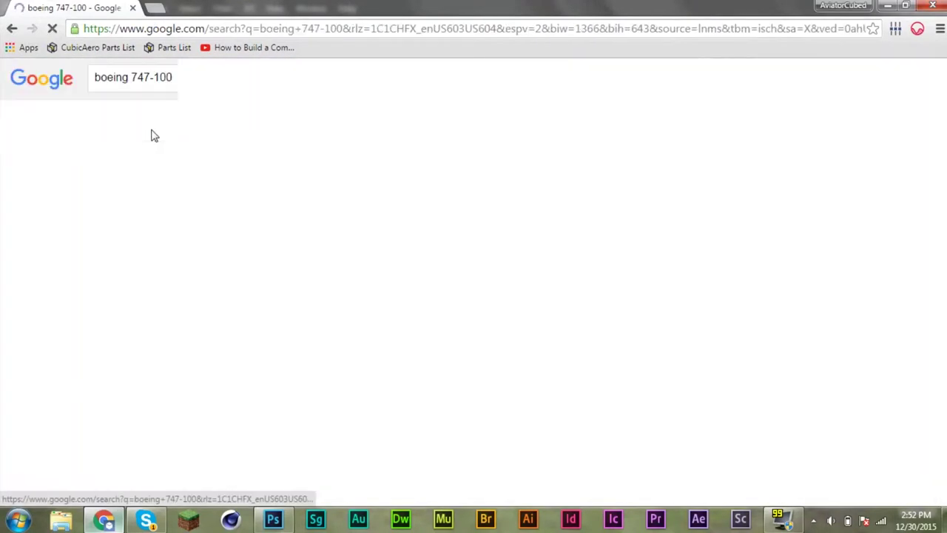
{"action": "left_click", "coordinate": [252, 296]}
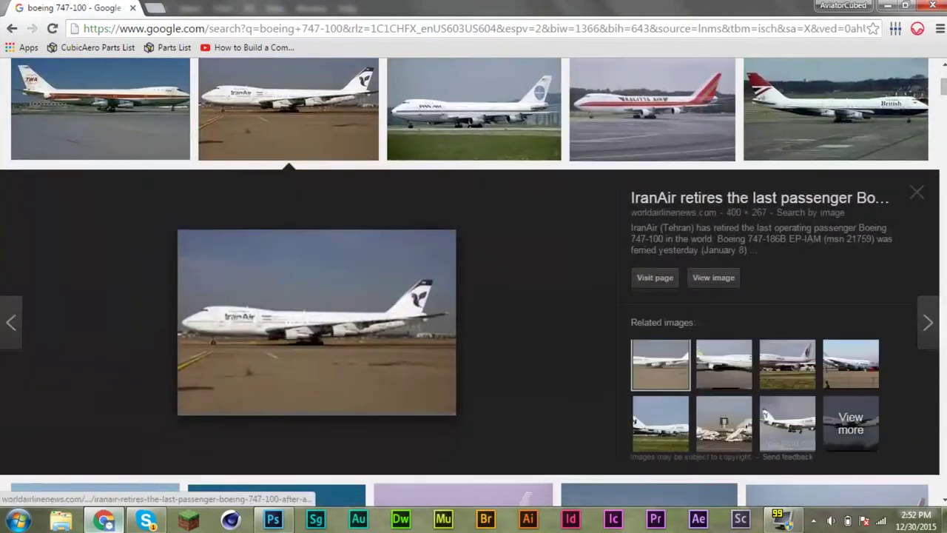
{"action": "left_click", "coordinate": [712, 282]}
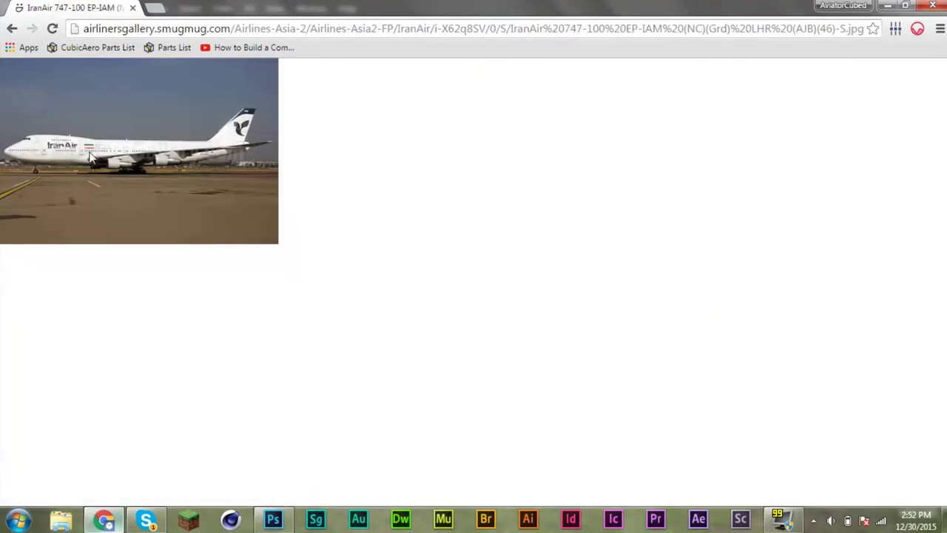
Back in Photoshop, nudge the drawing up 1 px, then add and delete a new layer.
{"action": "left_click", "coordinate": [273, 520]}
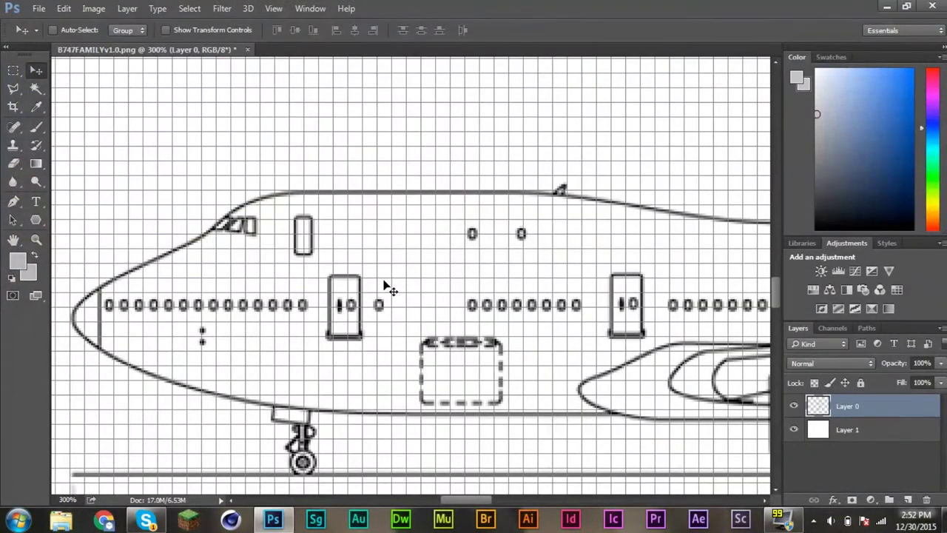
{"action": "key", "text": "Up"}
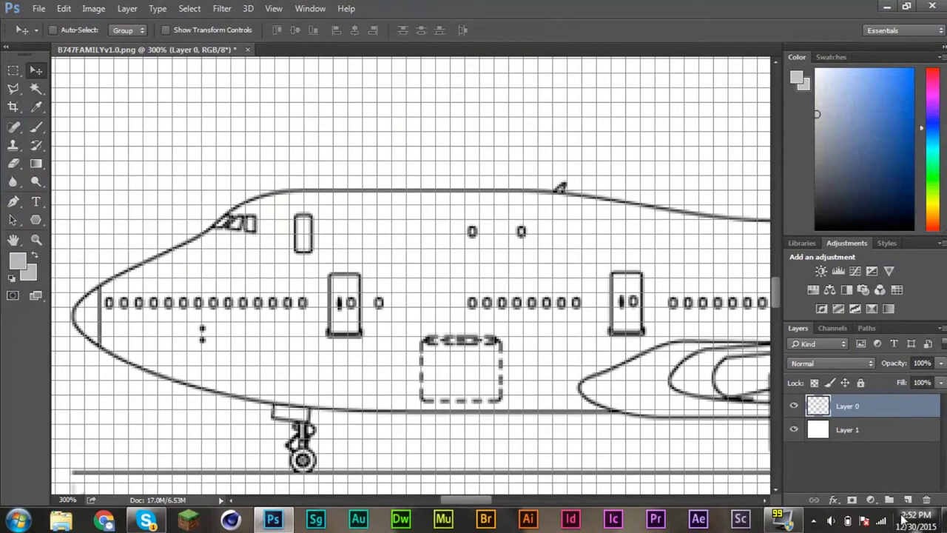
{"action": "left_click", "coordinate": [907, 500]}
{"action": "right_click", "coordinate": [869, 416]}
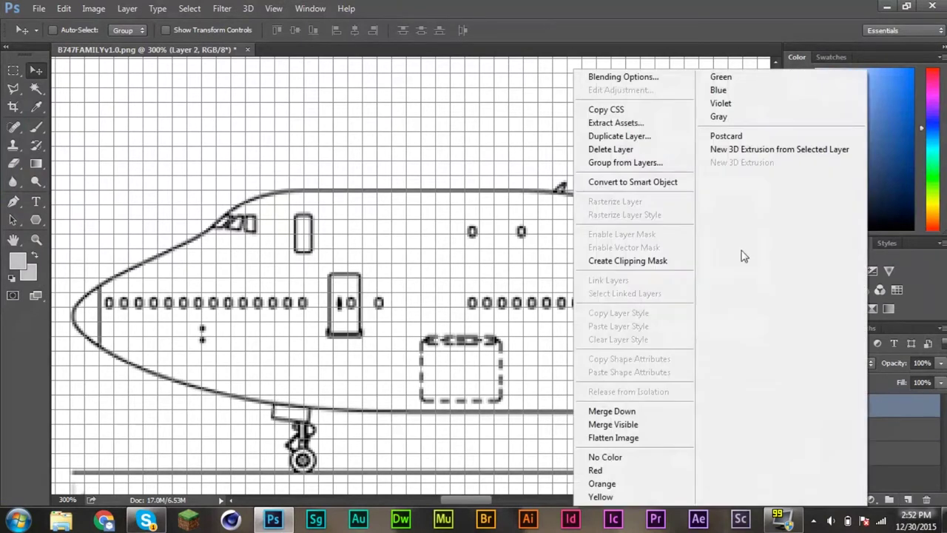
{"action": "left_click", "coordinate": [651, 151]}
{"action": "key", "text": "Return"}
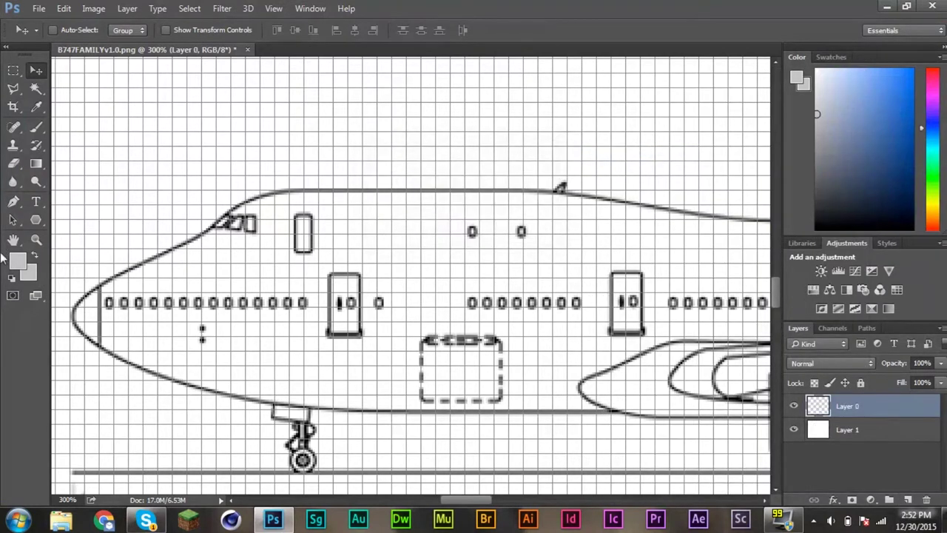
Zoom out to the whole drawing sheet and try a selection of the lower part.
{"action": "left_click", "coordinate": [35, 239]}
{"action": "left_click", "coordinate": [377, 284], "text": "alt"}
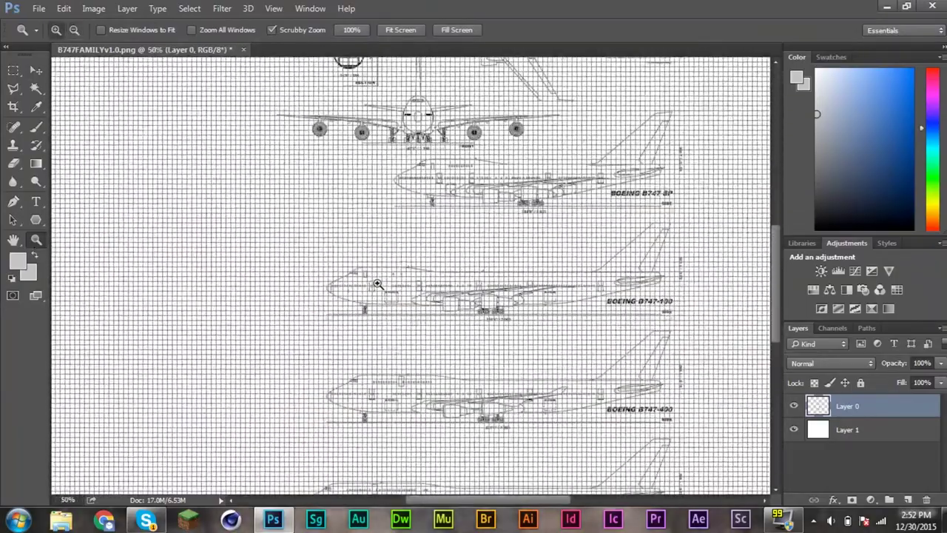
{"action": "left_click_drag", "start_coordinate": [378, 283], "coordinate": [133, 74]}
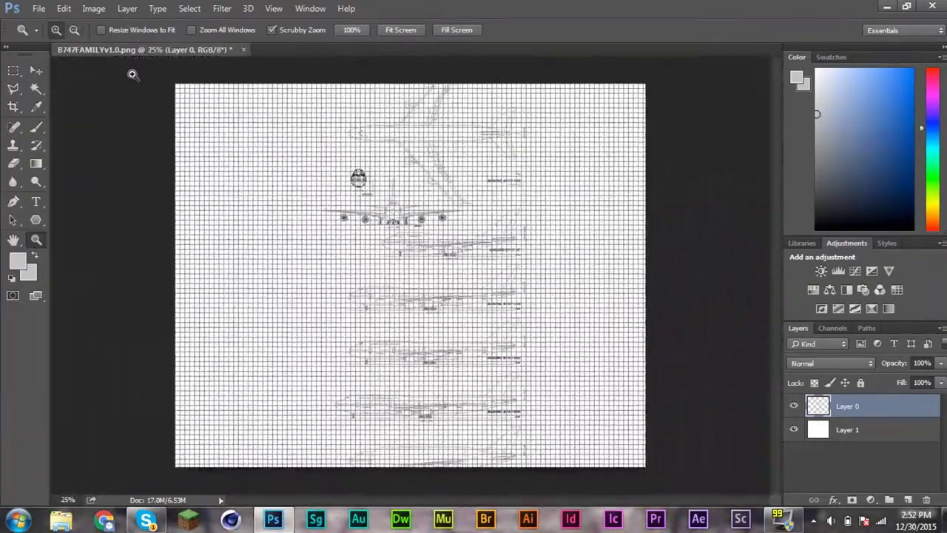
{"action": "key", "text": "m"}
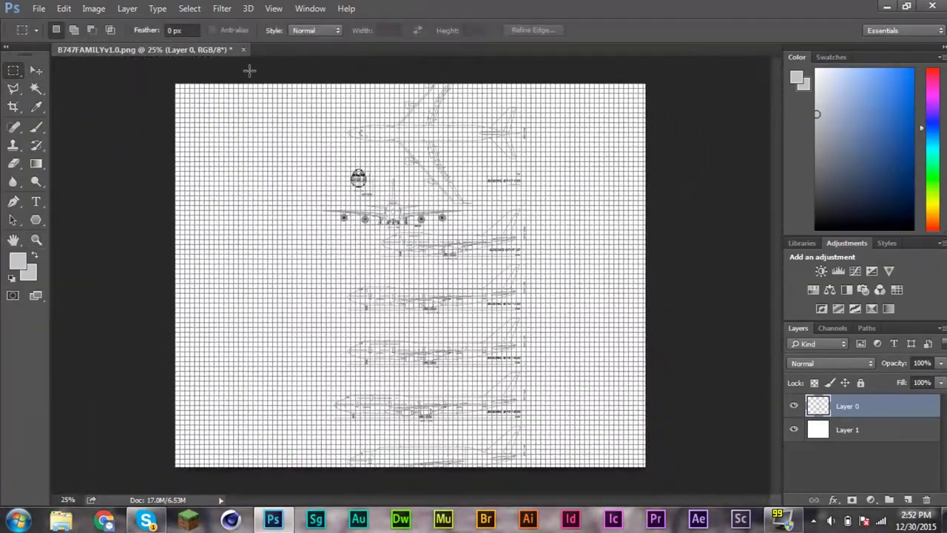
{"action": "left_click_drag", "start_coordinate": [562, 480], "coordinate": [252, 270]}
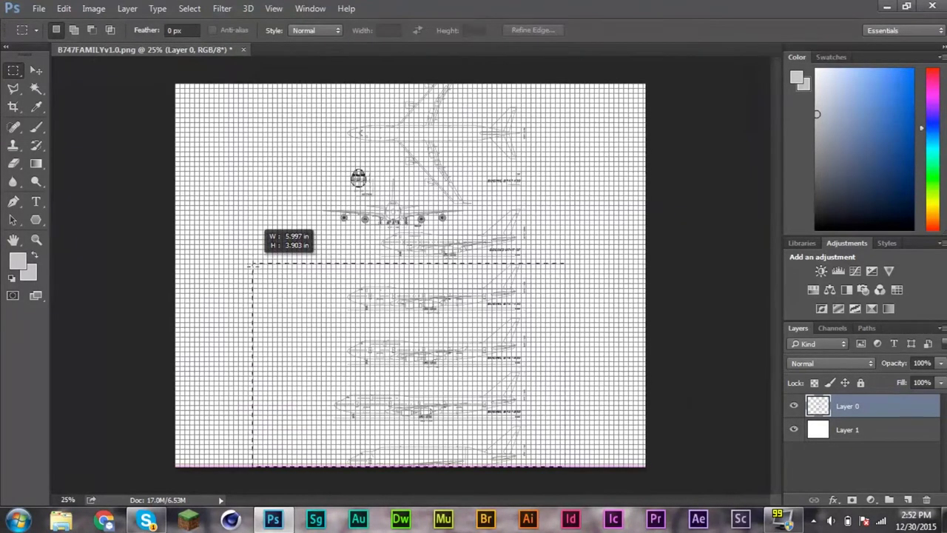
{"action": "left_click_drag", "start_coordinate": [252, 270], "coordinate": [247, 314]}
{"action": "left_click", "coordinate": [249, 313]}
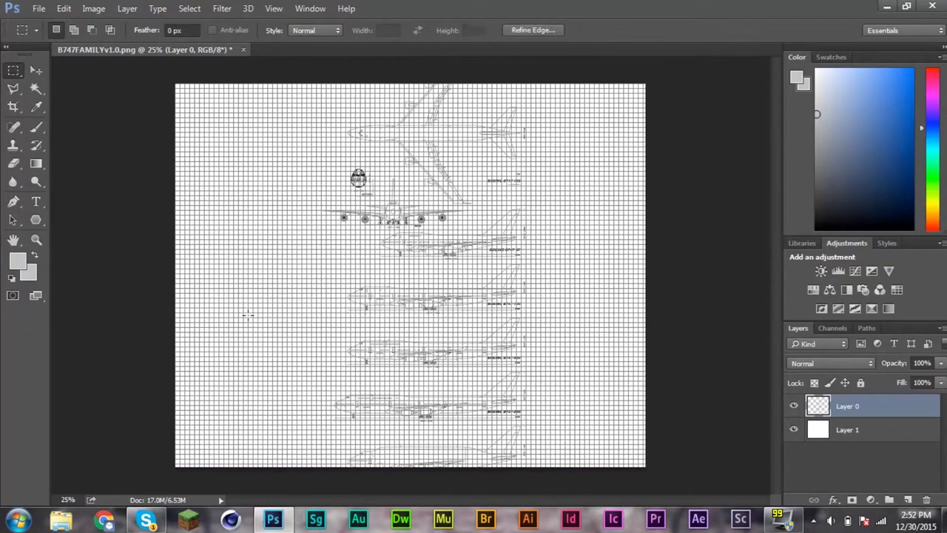
Marquee-select the aircraft drawings below the 747-100 side view and erase them.
{"action": "left_click", "coordinate": [36, 239]}
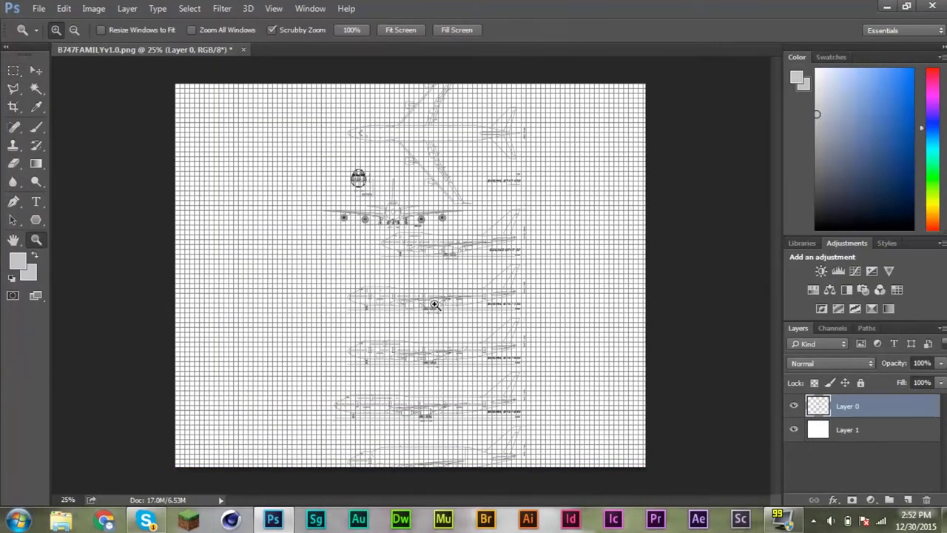
{"action": "left_click", "coordinate": [434, 306]}
{"action": "left_click", "coordinate": [14, 70]}
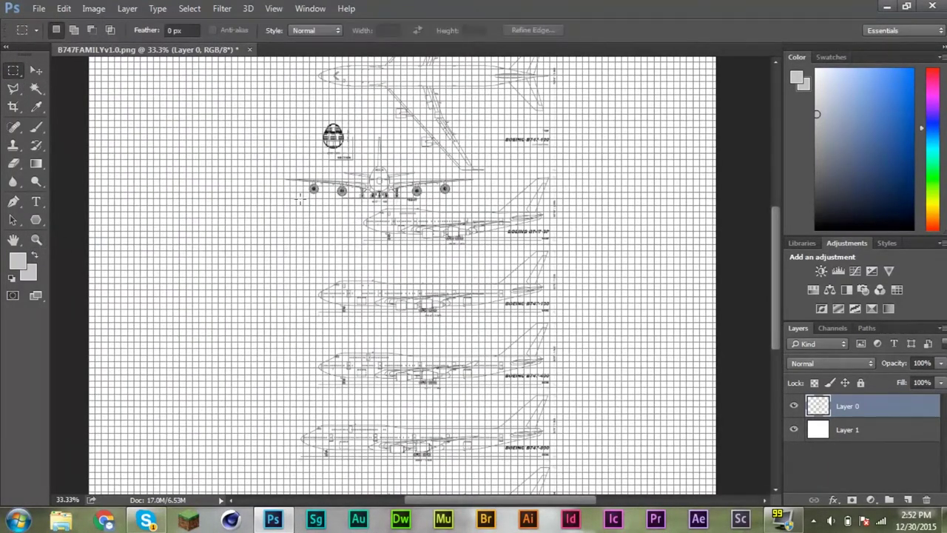
{"action": "left_click_drag", "start_coordinate": [244, 329], "coordinate": [696, 436]}
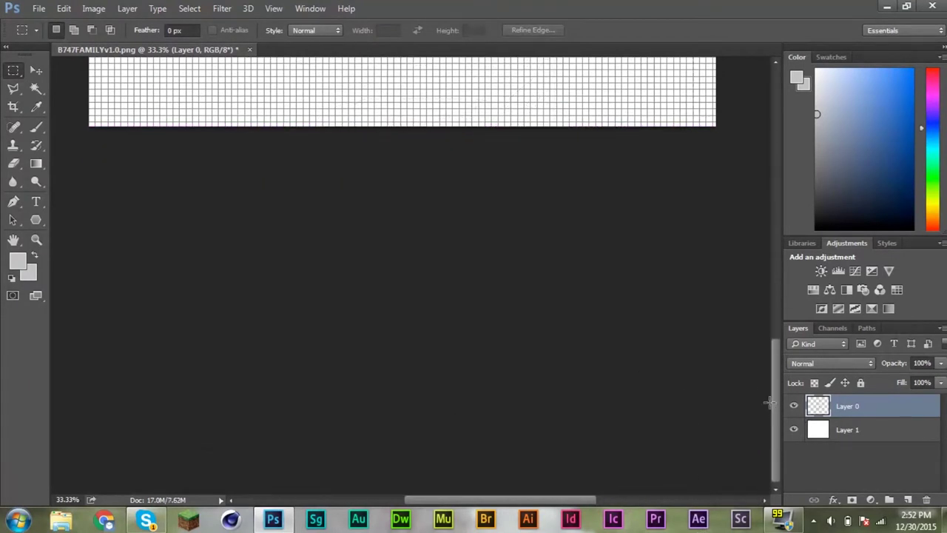
{"action": "left_click_drag", "start_coordinate": [770, 403], "coordinate": [773, 351]}
{"action": "key", "text": "Return"}
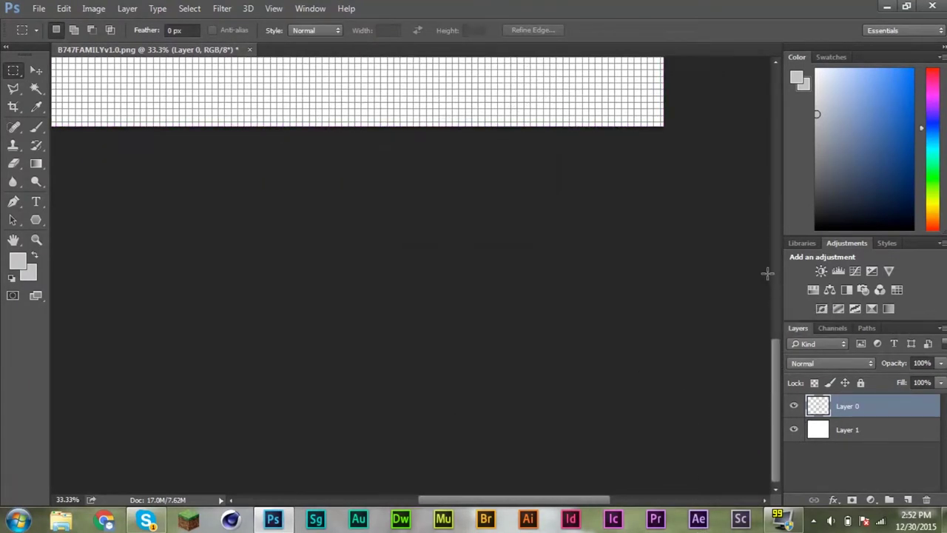
{"action": "left_click_drag", "start_coordinate": [776, 351], "coordinate": [767, 254]}
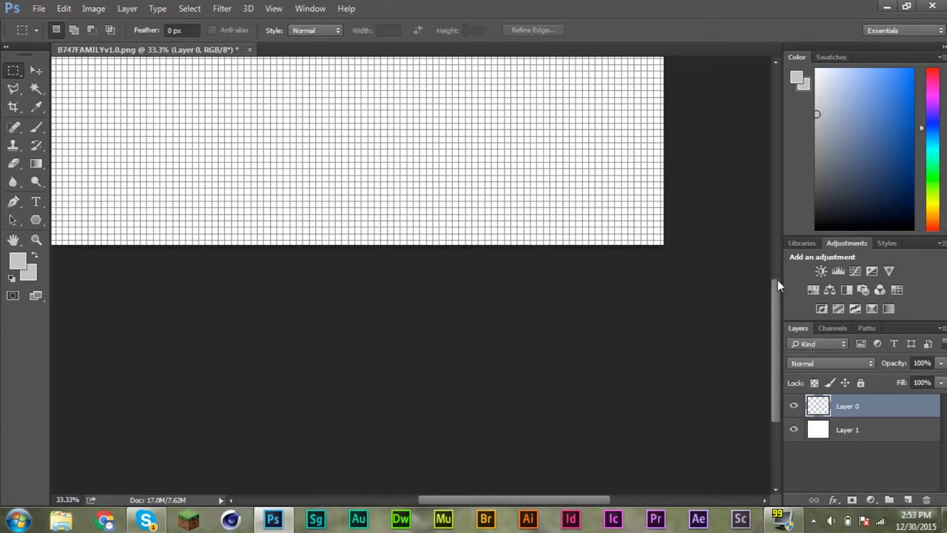
{"action": "left_click_drag", "start_coordinate": [612, 309], "coordinate": [464, 235]}
{"action": "key", "text": "ctrl+d"}
{"action": "left_click", "coordinate": [36, 239]}
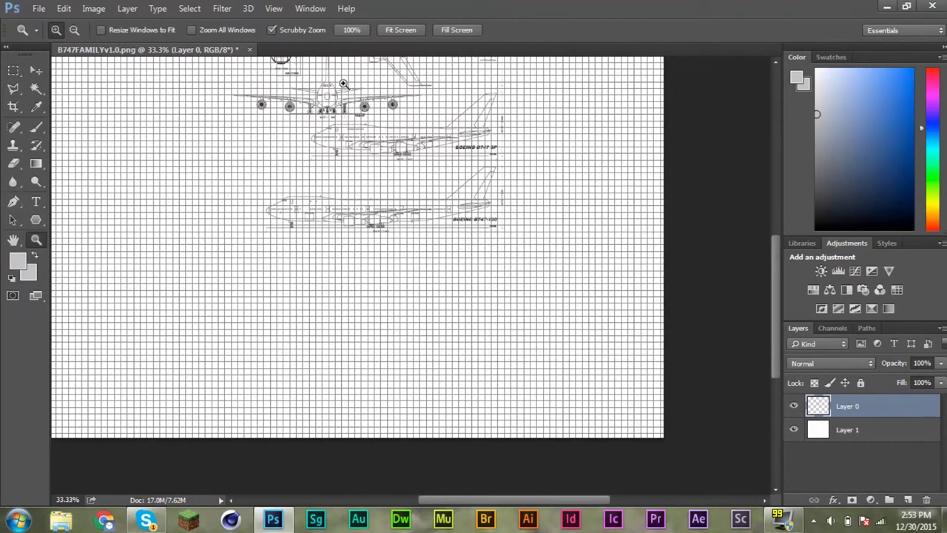
Cut away the 747SP tail and label, then the rest of the 747SP side view.
{"action": "left_click", "coordinate": [464, 66]}
{"action": "left_click", "coordinate": [11, 72]}
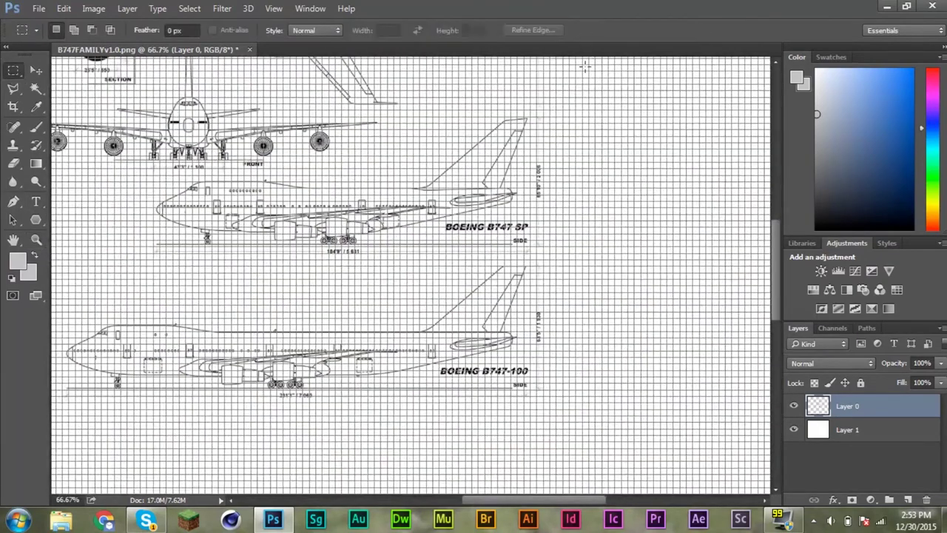
{"action": "left_click_drag", "start_coordinate": [573, 111], "coordinate": [384, 253]}
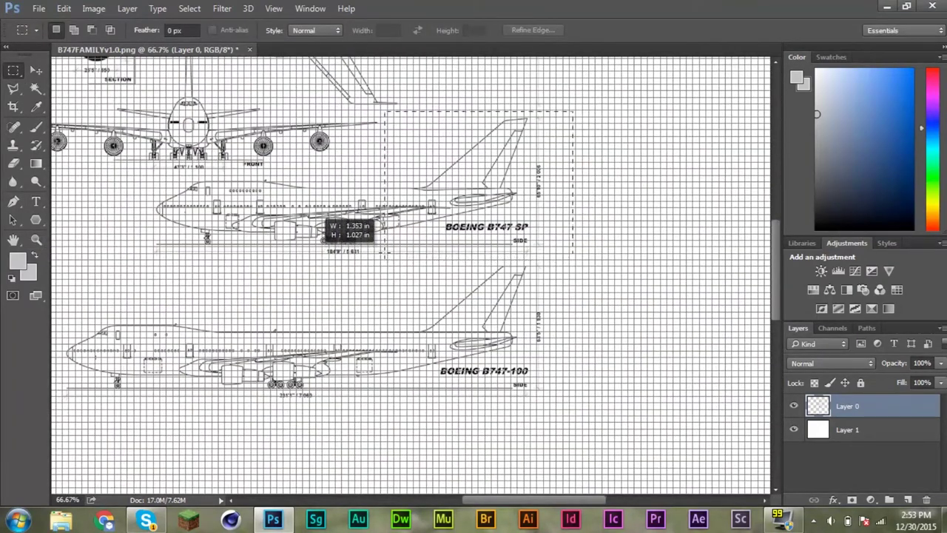
{"action": "key", "text": "ctrl+x"}
{"action": "left_click_drag", "start_coordinate": [436, 270], "coordinate": [108, 173]}
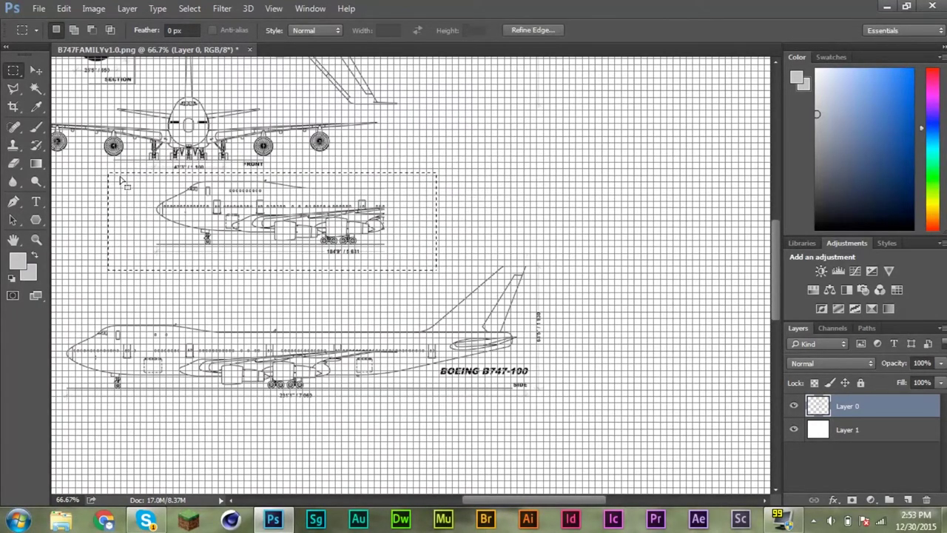
{"action": "key", "text": "ctrl+x"}
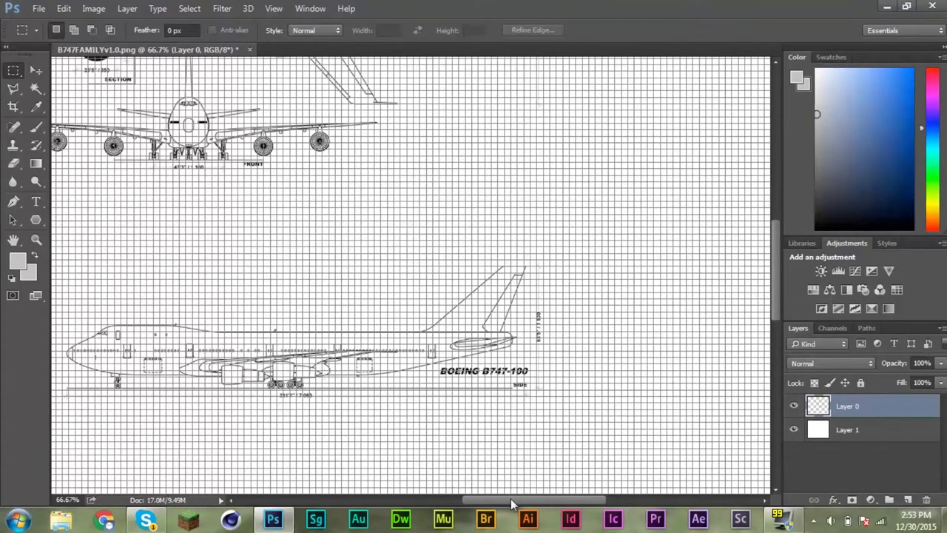
{"action": "left_click_drag", "start_coordinate": [512, 503], "coordinate": [477, 503]}
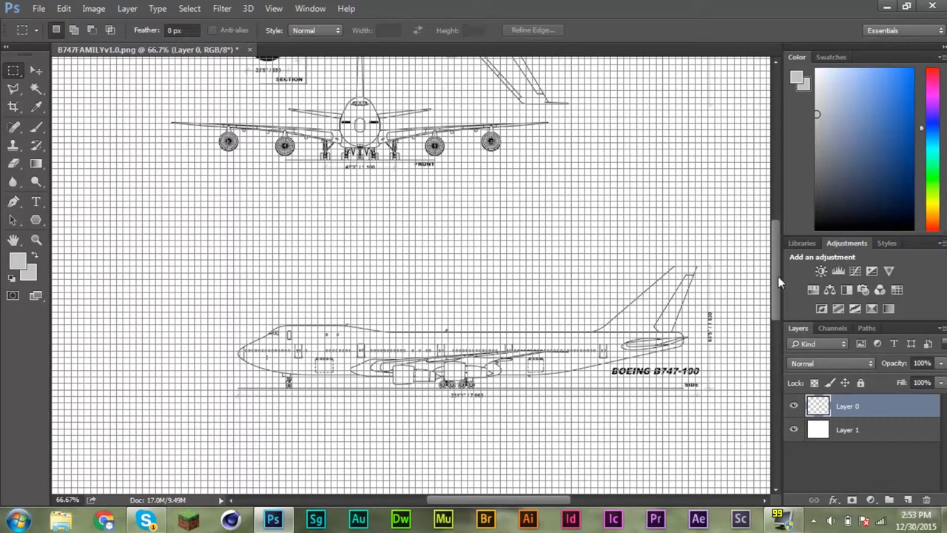
Rename the drawing layer Side View and delete the white from it.
{"action": "double_click", "coordinate": [848, 430]}
{"action": "type", "text": "White"}
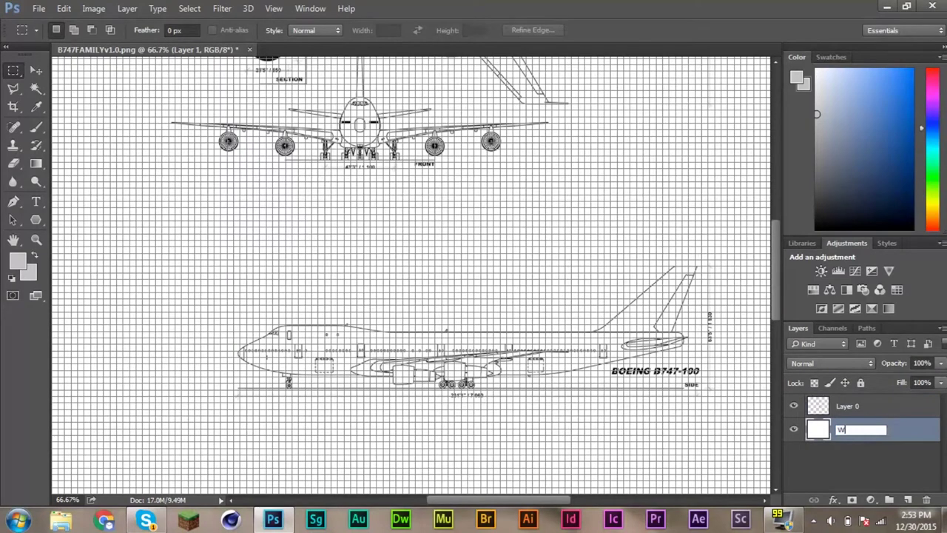
{"action": "double_click", "coordinate": [847, 407]}
{"action": "type", "text": "S"}
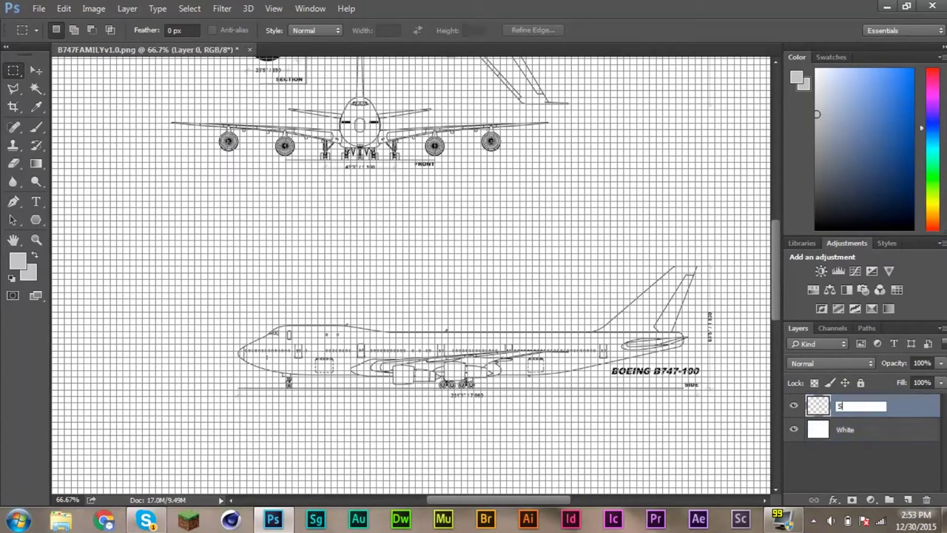
{"action": "type", "text": "w"}
{"action": "key", "text": "Return"}
{"action": "left_click_drag", "start_coordinate": [772, 294], "coordinate": [771, 217]}
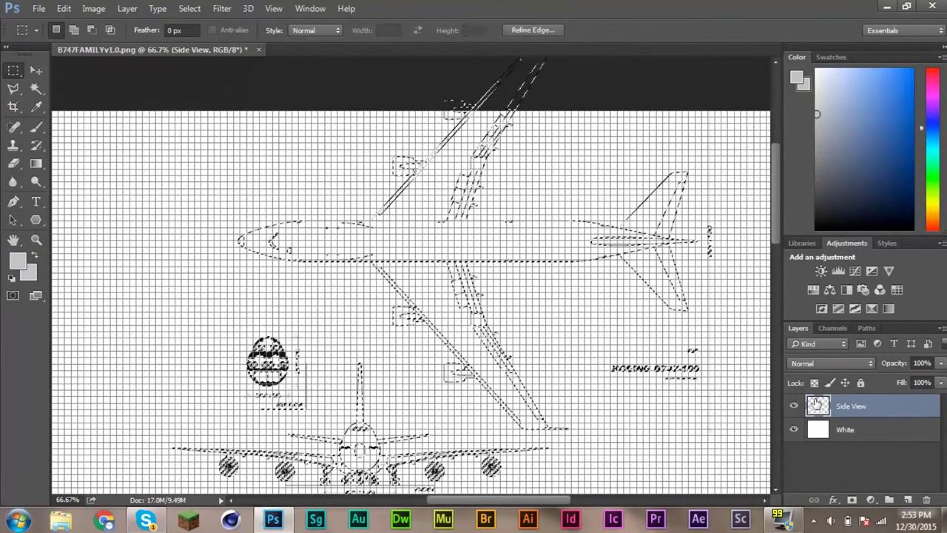
{"action": "key", "text": "Delete"}
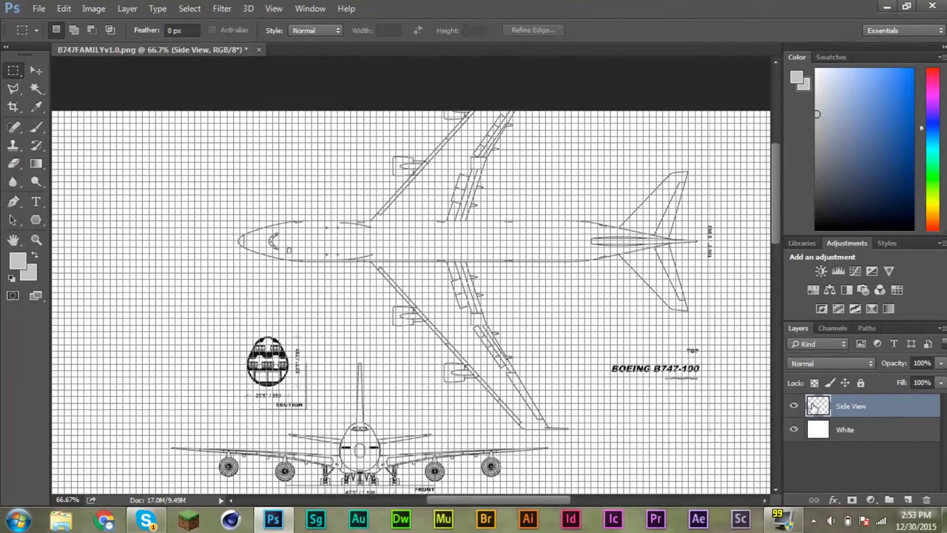
Cut the top-view drawing onto a new layer and move it down into place.
{"action": "left_click", "coordinate": [823, 412], "text": "ctrl"}
{"action": "left_click_drag", "start_coordinate": [775, 164], "coordinate": [777, 258]}
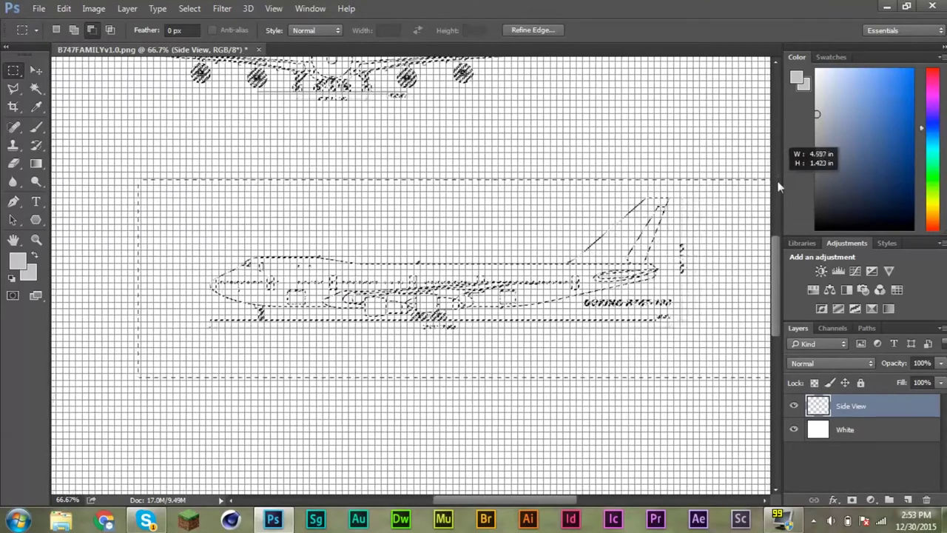
{"action": "left_click", "coordinate": [62, 31]}
{"action": "key", "text": "ctrl+v"}
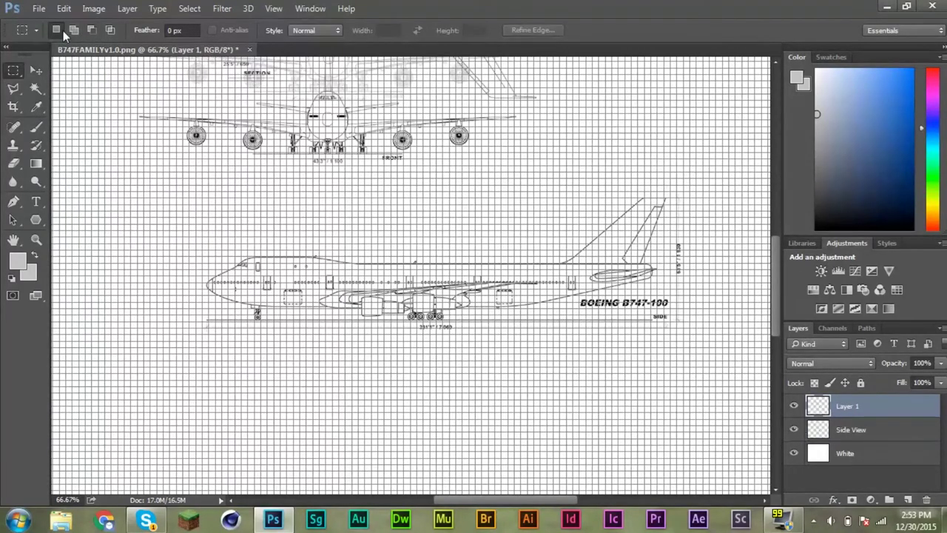
{"action": "left_click", "coordinate": [36, 70]}
{"action": "left_click_drag", "start_coordinate": [252, 146], "coordinate": [254, 203]}
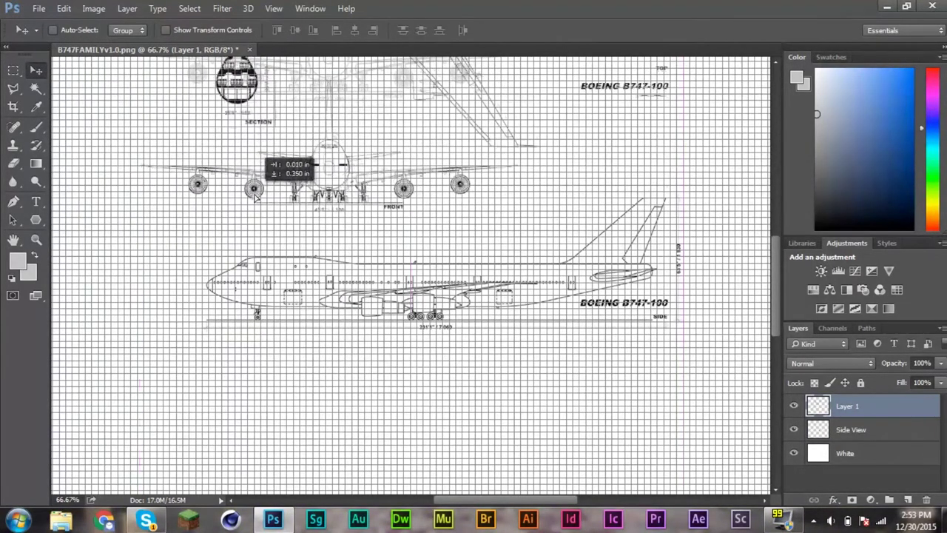
{"action": "left_click_drag", "start_coordinate": [775, 286], "coordinate": [776, 233]}
Select and remove the leftover upper-right area on the Side View layer.
{"action": "left_click", "coordinate": [844, 432]}
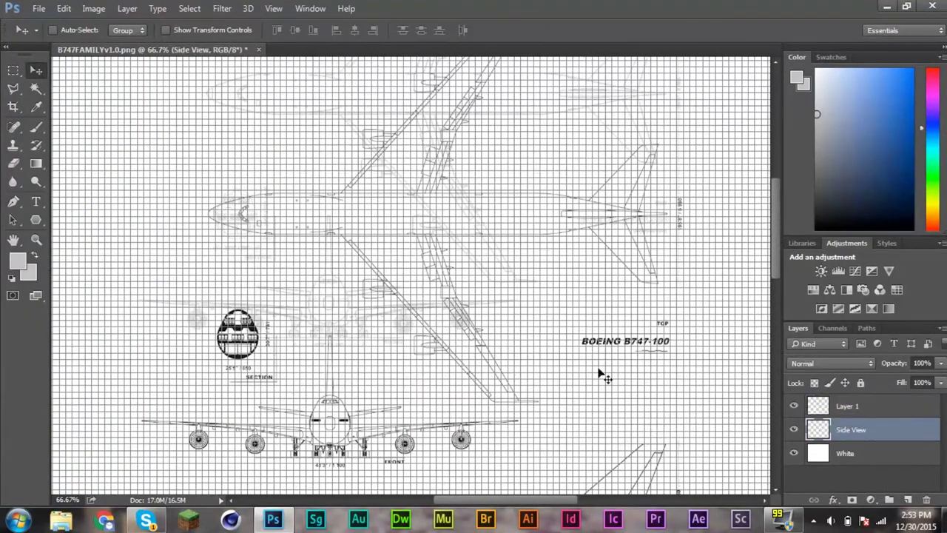
{"action": "left_click", "coordinate": [15, 74]}
{"action": "left_click_drag", "start_coordinate": [384, 253], "coordinate": [765, 53]}
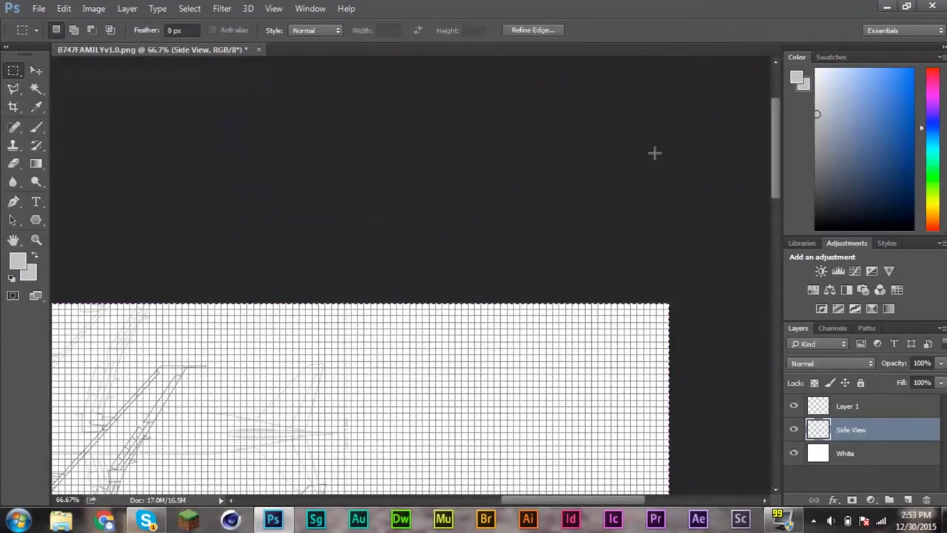
{"action": "key", "text": "ctrl+d"}
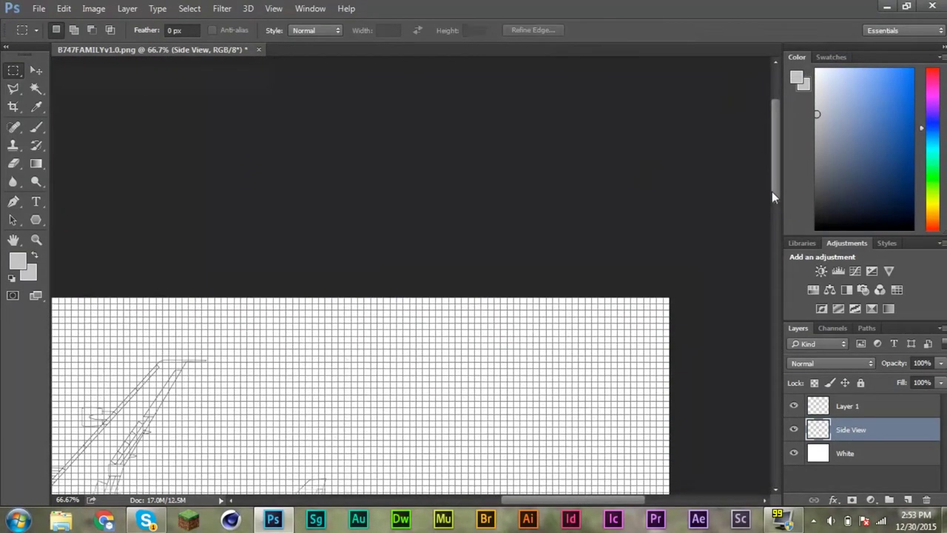
{"action": "scroll", "coordinate": [751, 234], "scroll_direction": "down", "scroll_amount": 5}
{"action": "left_click_drag", "start_coordinate": [547, 504], "coordinate": [509, 509]}
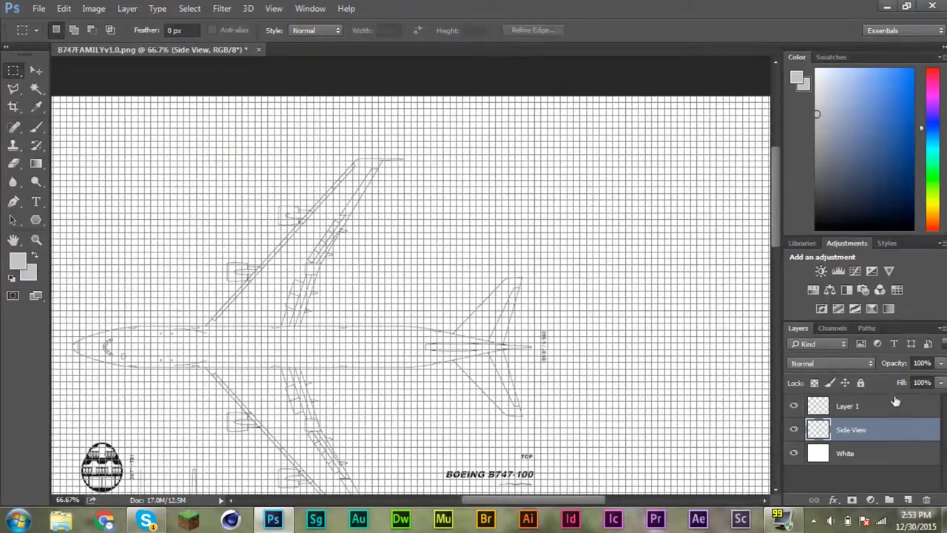
Darken Layer 1's faint lines by duplicating it and merging down, twice.
{"action": "right_click", "coordinate": [879, 400]}
{"action": "left_click", "coordinate": [656, 145]}
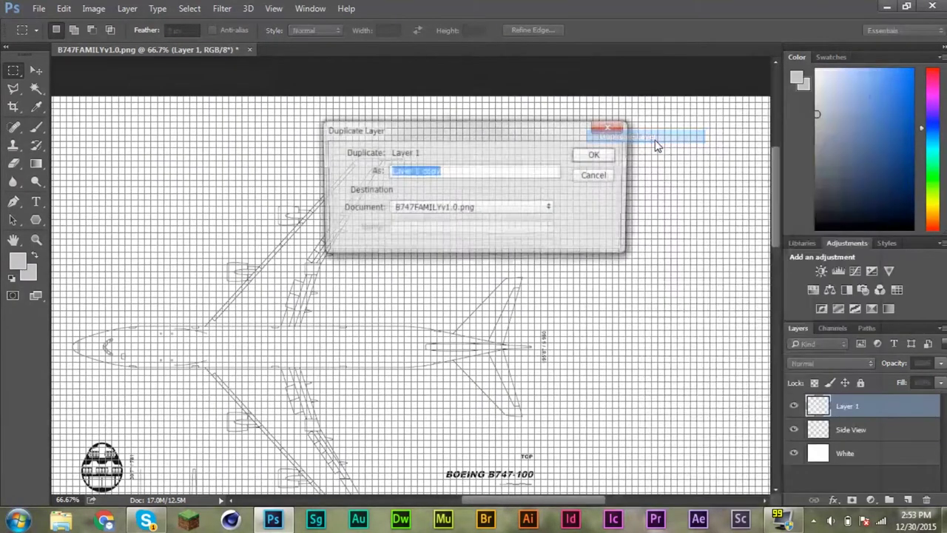
{"action": "key", "text": "Return"}
{"action": "right_click", "coordinate": [855, 402]}
{"action": "left_click", "coordinate": [624, 412]}
{"action": "right_click", "coordinate": [873, 405]}
{"action": "left_click", "coordinate": [648, 139]}
{"action": "key", "text": "Return"}
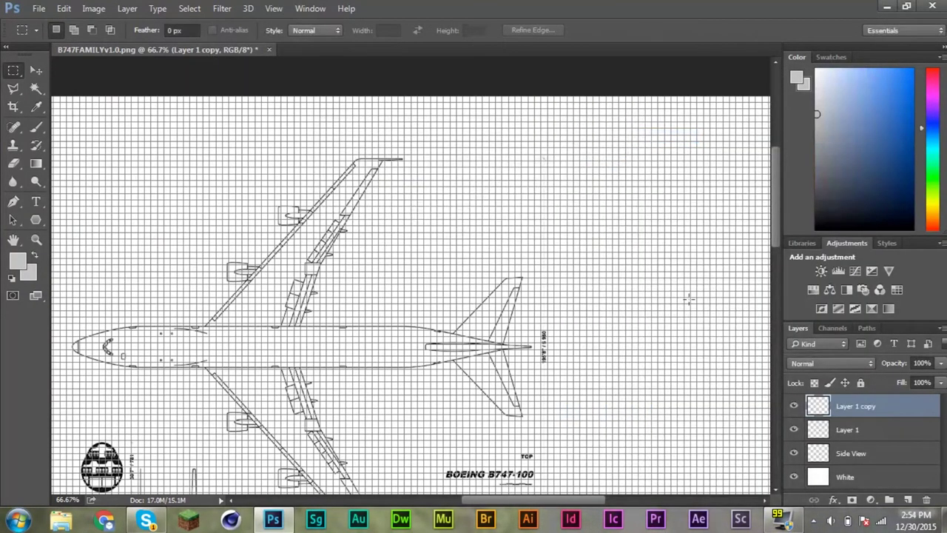
{"action": "right_click", "coordinate": [886, 418]}
{"action": "left_click", "coordinate": [655, 409]}
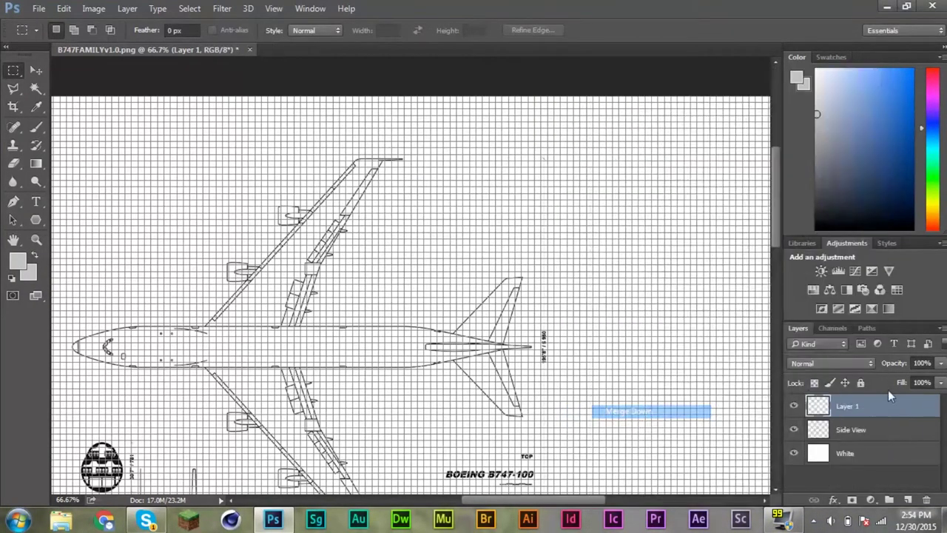
Rename Layer 1 to Top View.
{"action": "double_click", "coordinate": [849, 406]}
{"action": "type", "text": "View"}
{"action": "key", "text": "Return"}
{"action": "scroll", "coordinate": [772, 206], "scroll_direction": "down", "scroll_amount": 3}
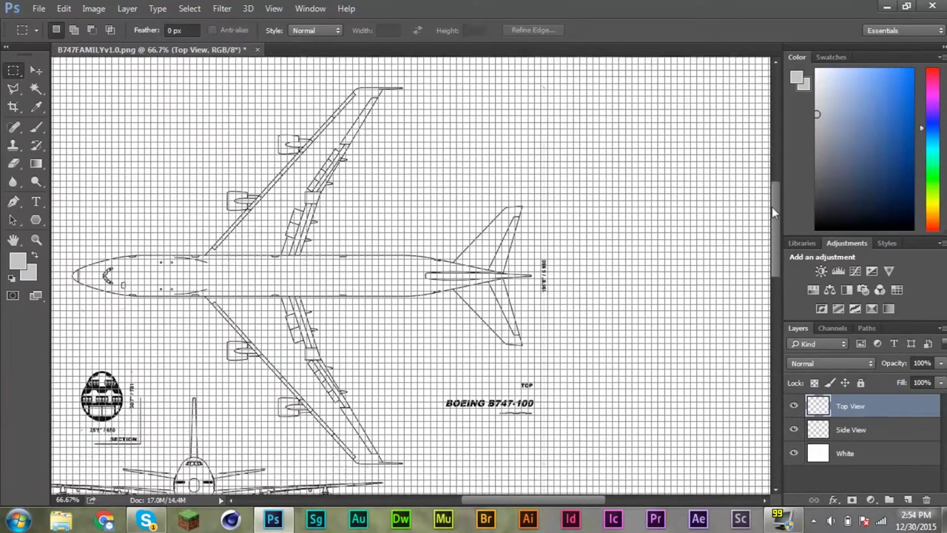
{"action": "scroll", "coordinate": [769, 224], "scroll_direction": "down", "scroll_amount": 2}
{"action": "scroll", "coordinate": [740, 250], "scroll_direction": "down", "scroll_amount": 3}
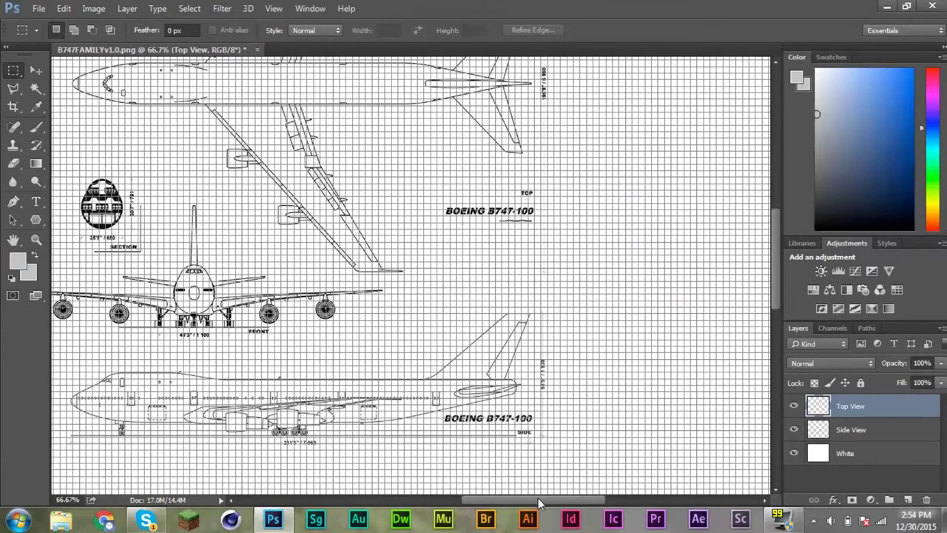
Cut the section and front views onto a new layer and shift them slightly left.
{"action": "left_click_drag", "start_coordinate": [539, 501], "coordinate": [506, 502]}
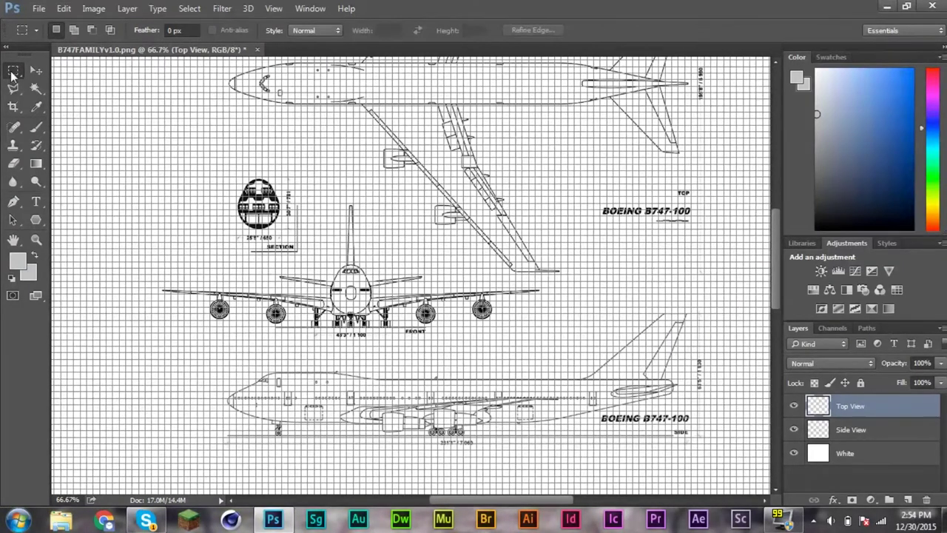
{"action": "left_click_drag", "start_coordinate": [117, 138], "coordinate": [365, 352]}
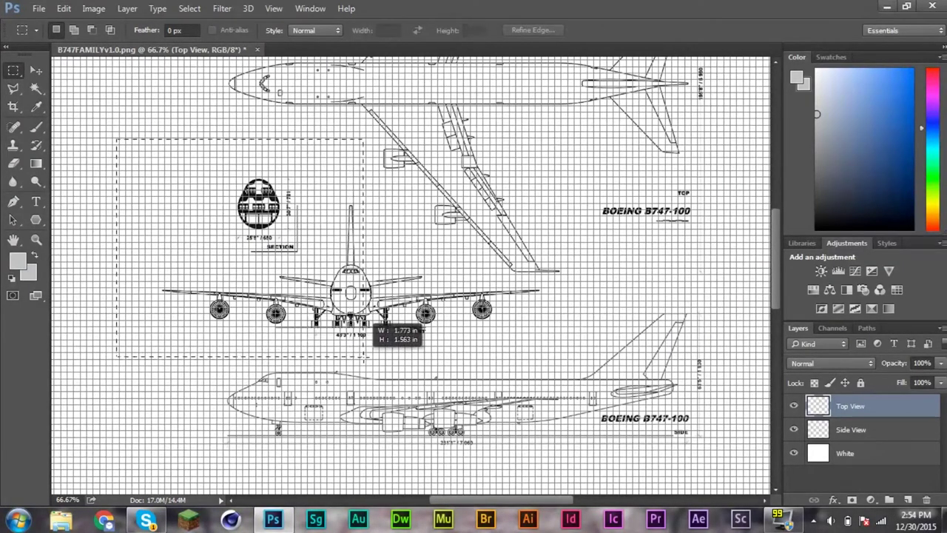
{"action": "left_click_drag", "start_coordinate": [565, 357], "coordinate": [442, 222]}
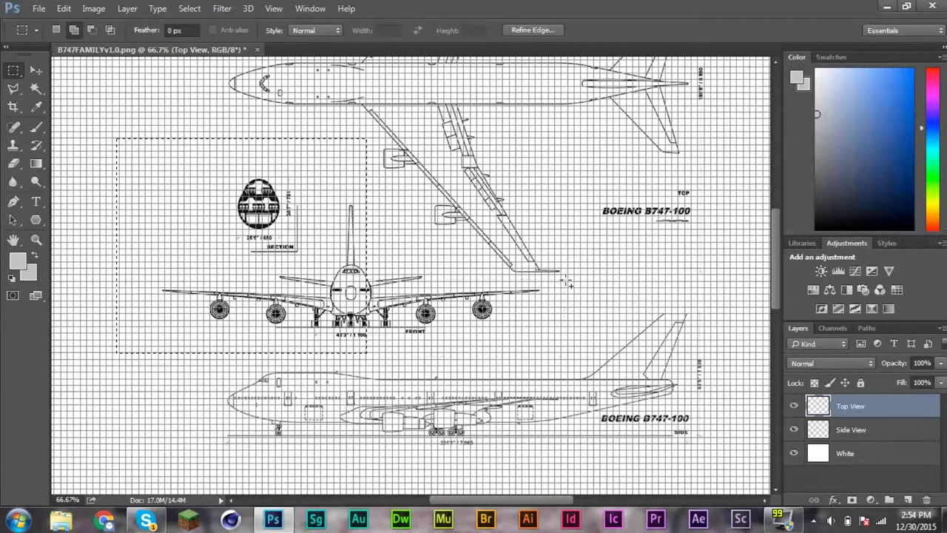
{"action": "left_click_drag", "start_coordinate": [442, 225], "coordinate": [426, 241]}
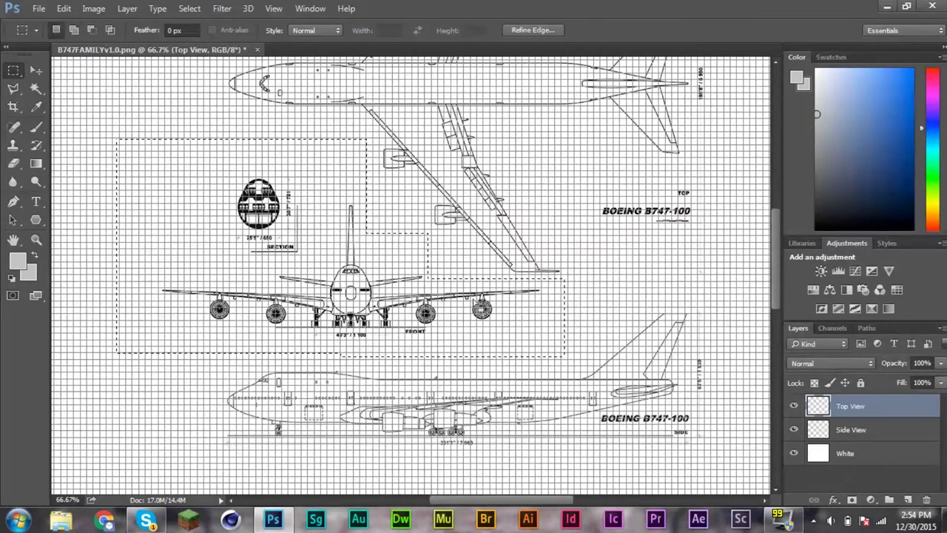
{"action": "key", "text": "ctrl+x"}
{"action": "key", "text": "ctrl+v"}
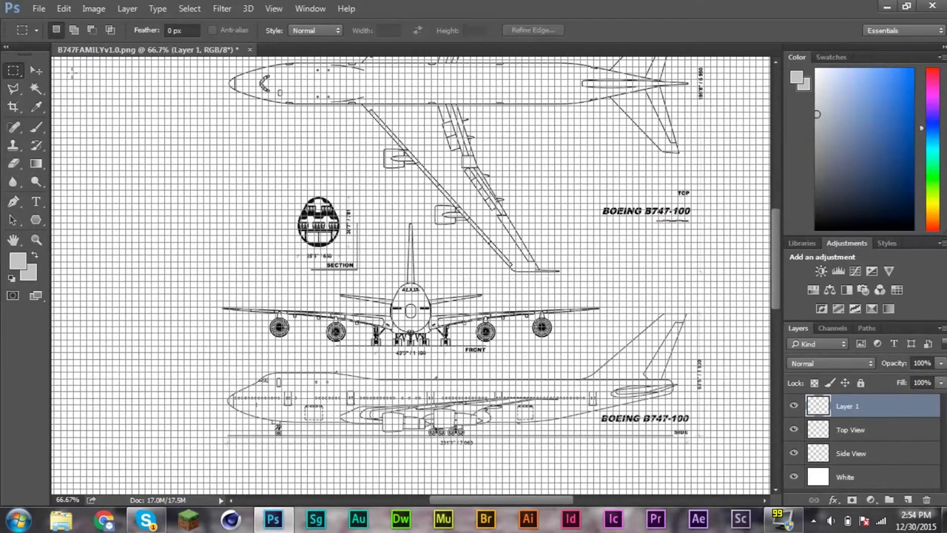
{"action": "key", "text": "v"}
{"action": "left_click_drag", "start_coordinate": [279, 185], "coordinate": [222, 181]}
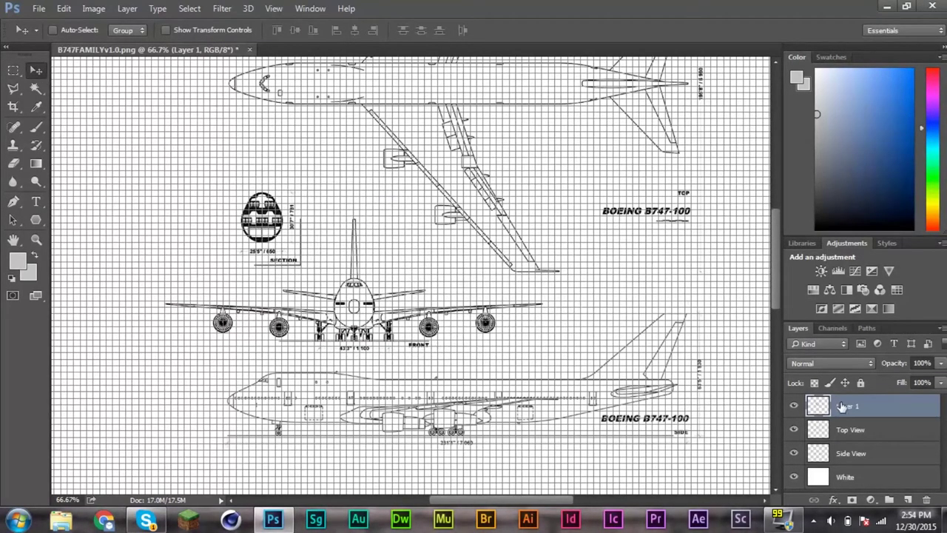
Name the new layer Cross Section.
{"action": "double_click", "coordinate": [841, 407]}
{"action": "type", "text": "Cross Section"}
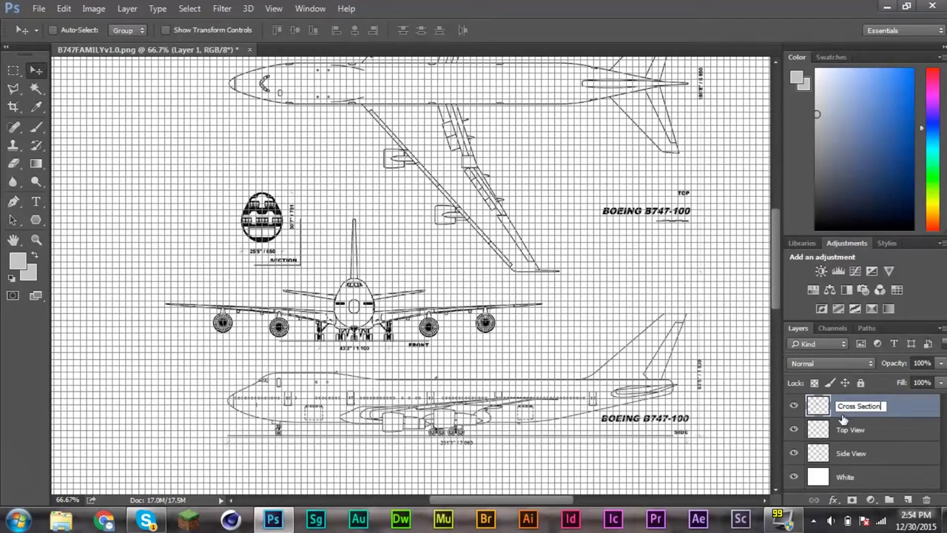
{"action": "key", "text": "Return"}
{"action": "left_click", "coordinate": [850, 453]}
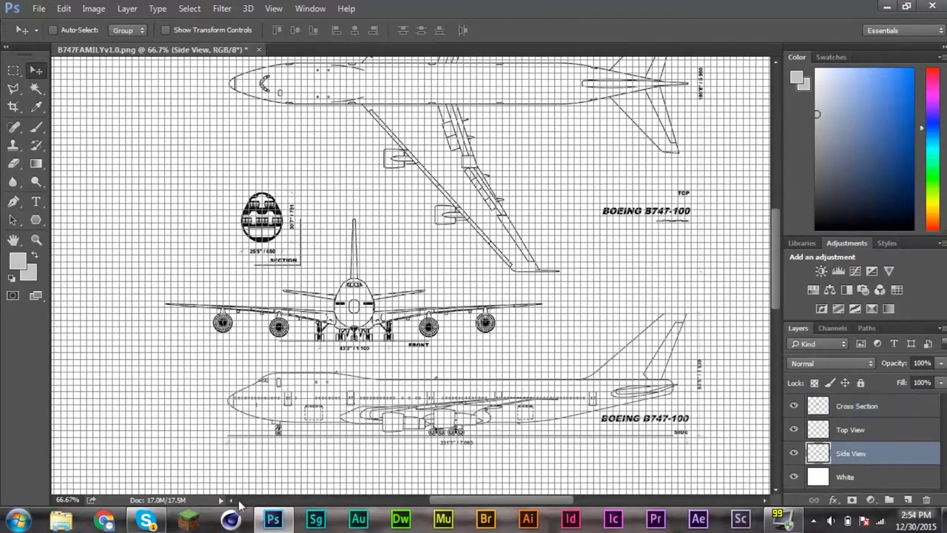
Zoom in on the side view's nose and nudge the Side View drawing slightly left.
{"action": "left_click", "coordinate": [35, 239]}
{"action": "left_click_drag", "start_coordinate": [191, 436], "coordinate": [304, 450]}
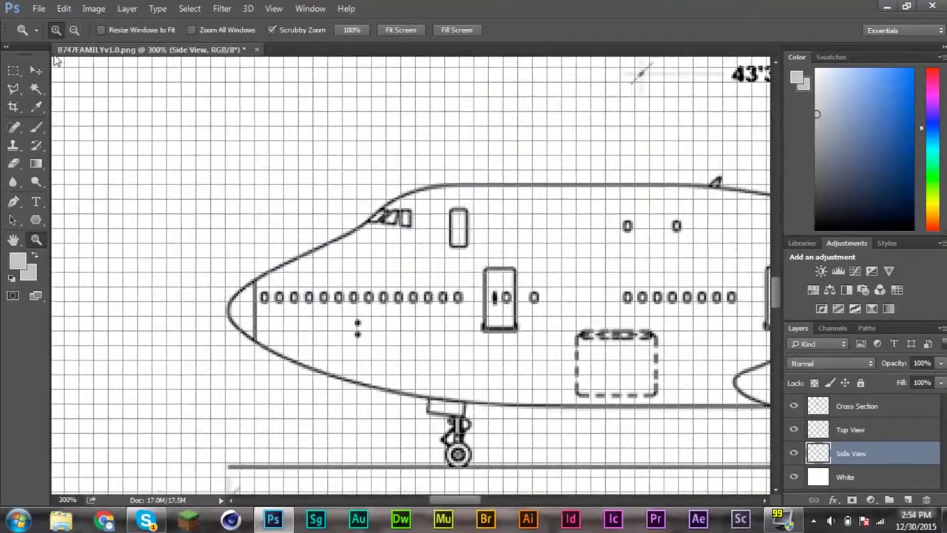
{"action": "left_click", "coordinate": [36, 70]}
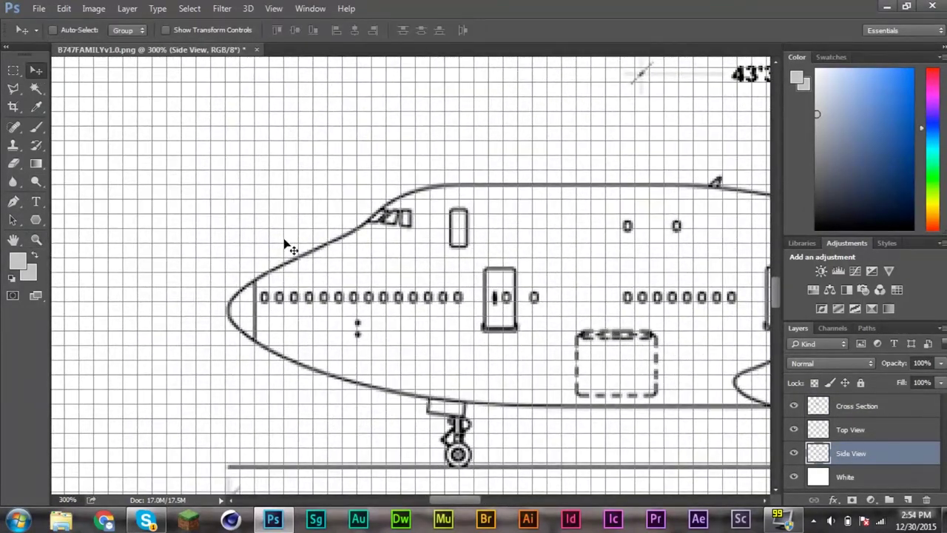
{"action": "left_click_drag", "start_coordinate": [285, 244], "coordinate": [282, 244]}
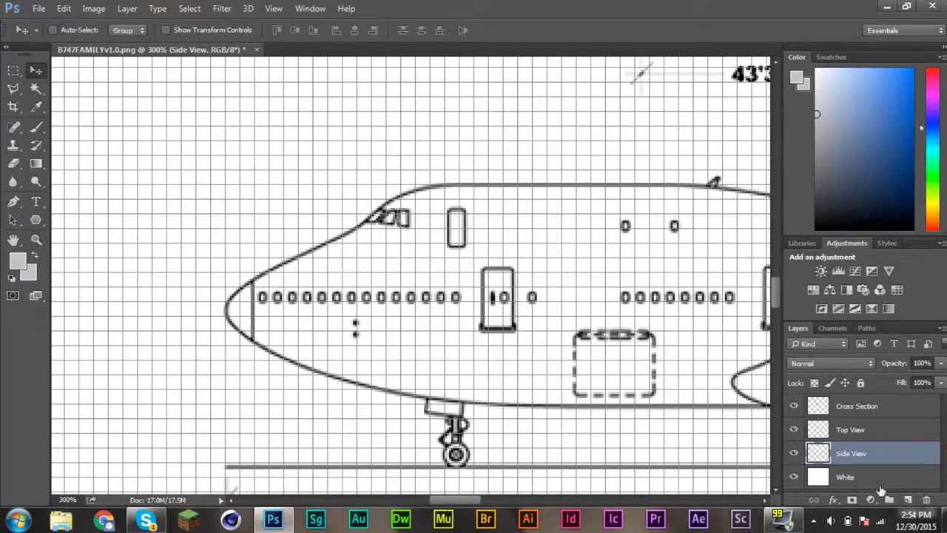
Add a new empty layer named Side View Blocks.
{"action": "left_click", "coordinate": [907, 499]}
{"action": "double_click", "coordinate": [847, 453]}
{"action": "type", "text": "Side View Blocks"}
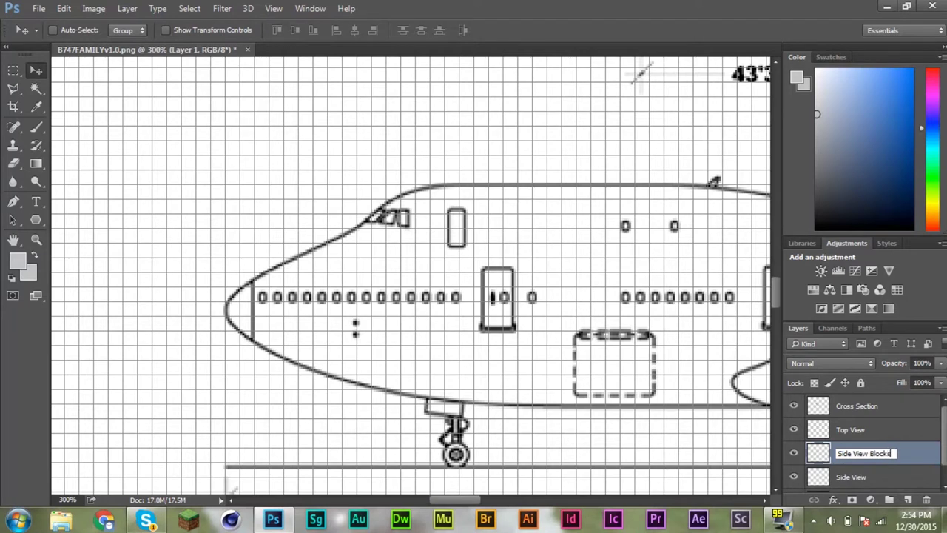
{"action": "key", "text": "Return"}
{"action": "left_click_drag", "start_coordinate": [476, 502], "coordinate": [483, 502]}
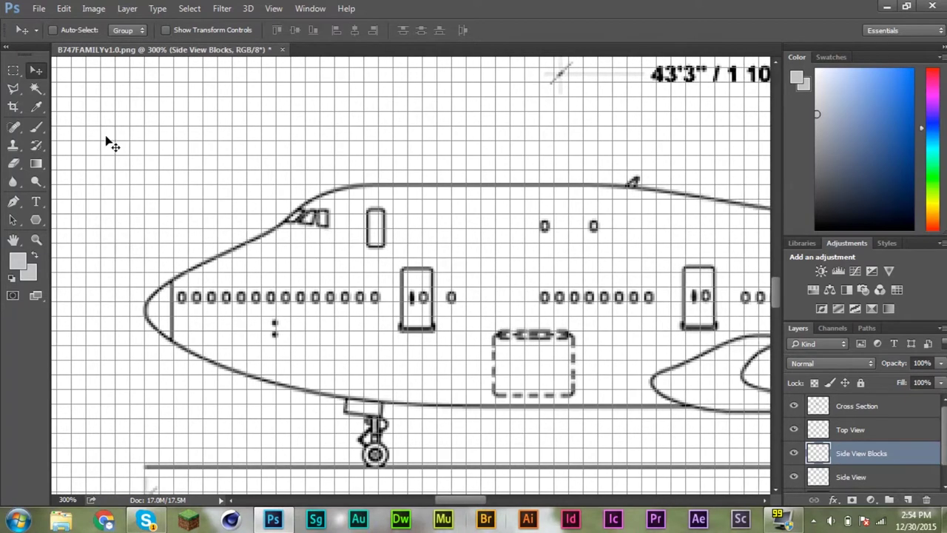
{"action": "left_click", "coordinate": [14, 70]}
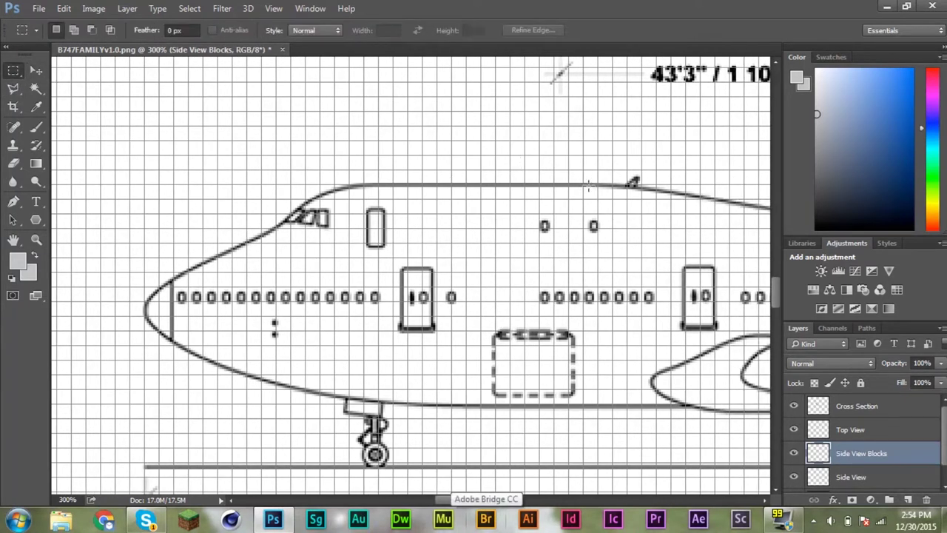
{"action": "left_click_drag", "start_coordinate": [591, 185], "coordinate": [458, 214]}
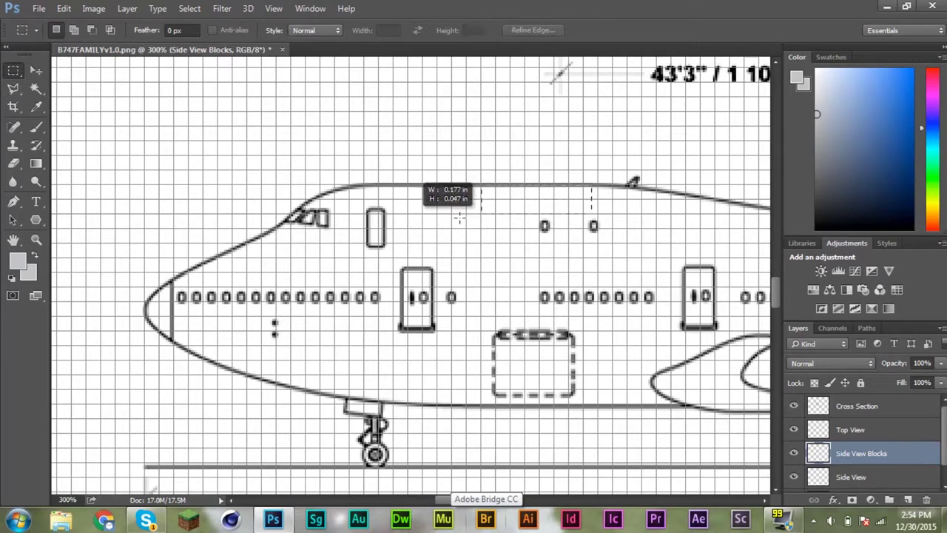
Set black as the foreground colour and redraw the selection along the fuselage top.
{"action": "left_click", "coordinate": [797, 77]}
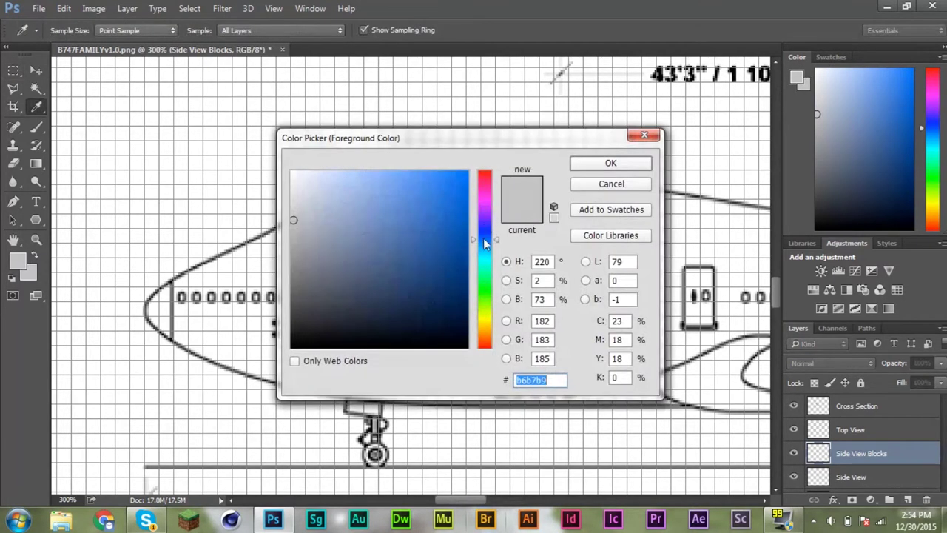
{"action": "key", "text": "Return"}
{"action": "mouse_move", "coordinate": [468, 193]}
{"action": "left_mouse_down"}
{"action": "mouse_move", "coordinate": [336, 202]}
{"action": "mouse_move", "coordinate": [335, 186]}
{"action": "left_mouse_up"}
{"action": "key", "text": "ctrl+d"}
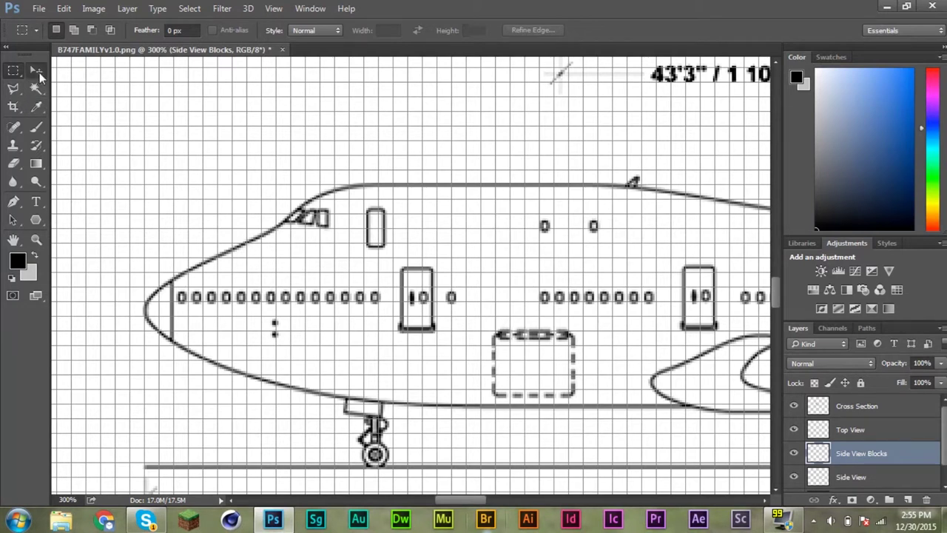
Nudge the Side View drawing up about 11 px, then return to Side View Blocks.
{"action": "left_click", "coordinate": [37, 72]}
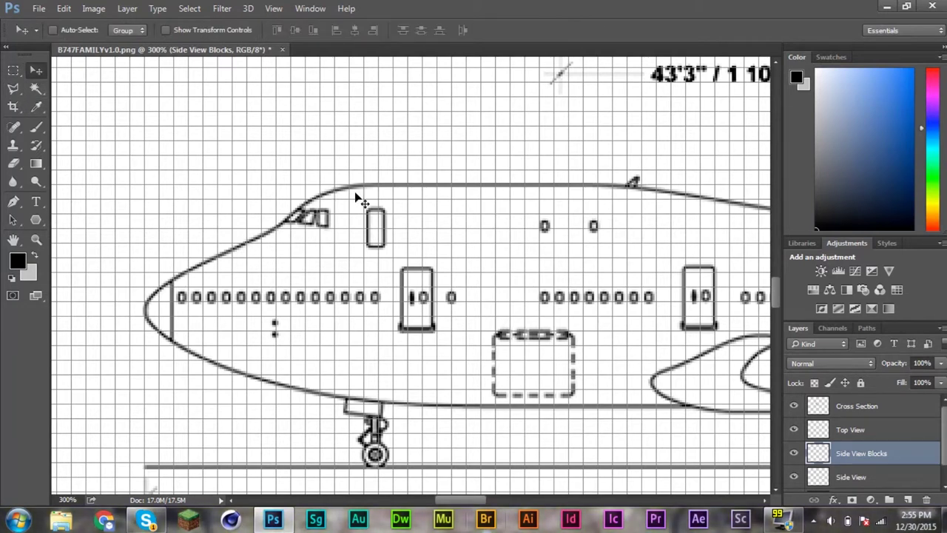
{"action": "left_click", "coordinate": [926, 480]}
{"action": "key", "text": "Up"}
{"action": "key", "text": "Up"}
{"action": "key", "text": "Up"}
{"action": "key", "text": "Up"}
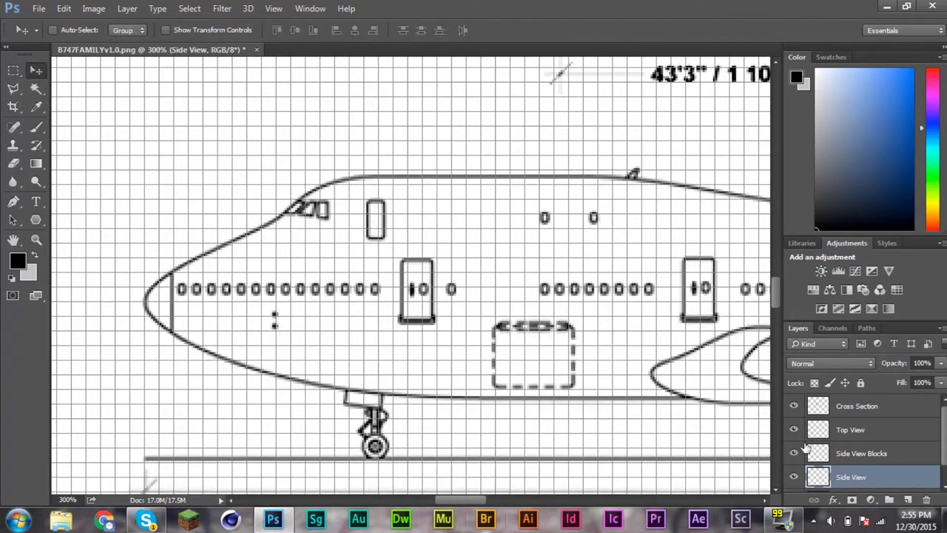
{"action": "left_click", "coordinate": [814, 453]}
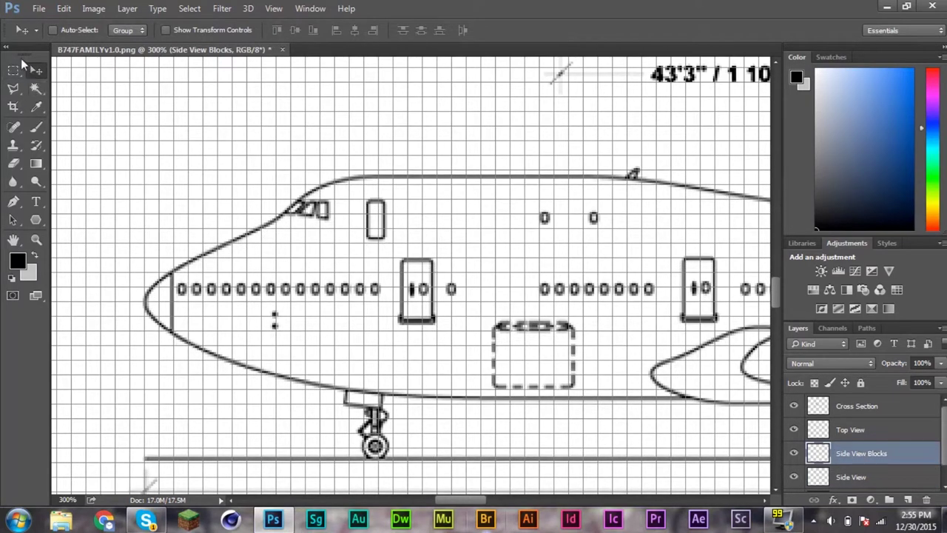
{"action": "left_click", "coordinate": [14, 70]}
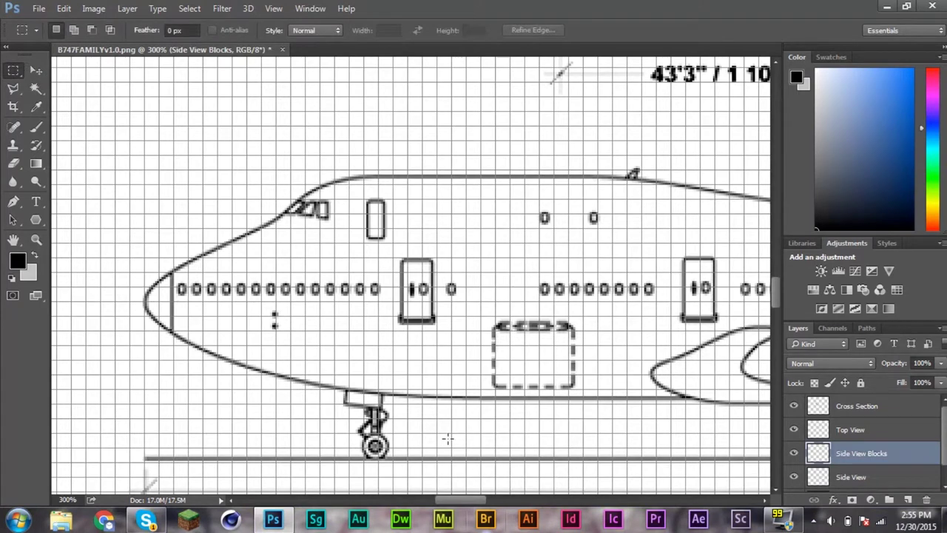
Bring up a file browser window showing the Desktop.
{"action": "scroll", "coordinate": [232, 502], "scroll_direction": "right", "scroll_amount": 1}
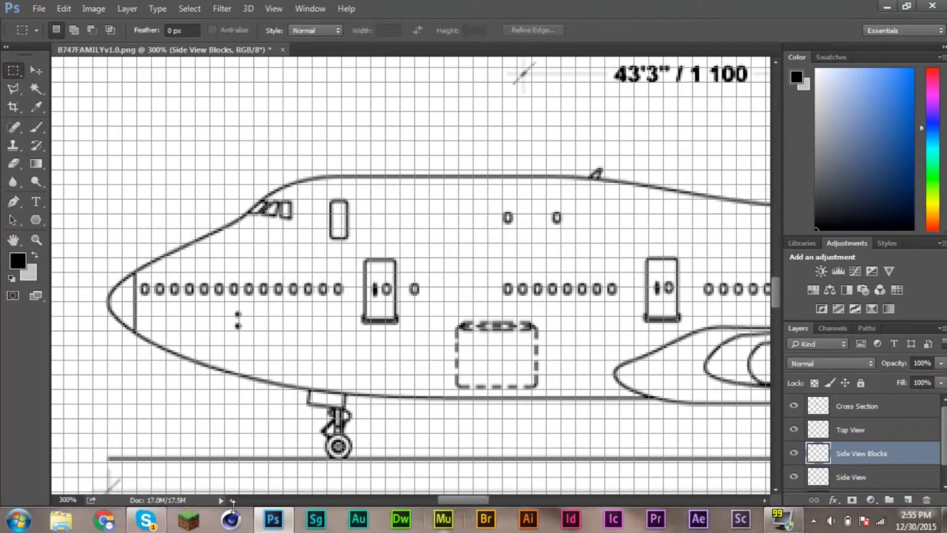
{"action": "left_click", "coordinate": [59, 521]}
{"action": "left_click", "coordinate": [235, 183]}
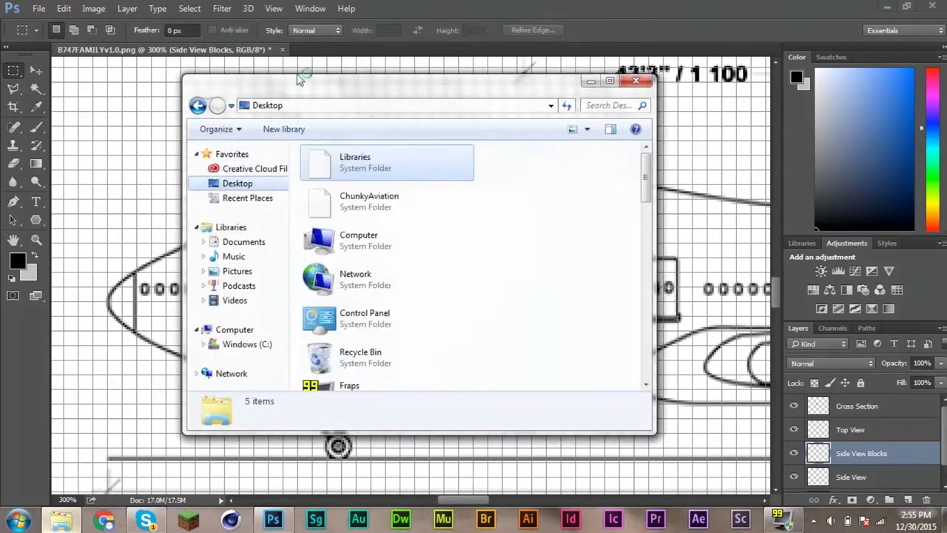
View Boeing 744 Qantas.png from Video Resources > Thumbnails, then close the viewer.
{"action": "double_click", "coordinate": [309, 86]}
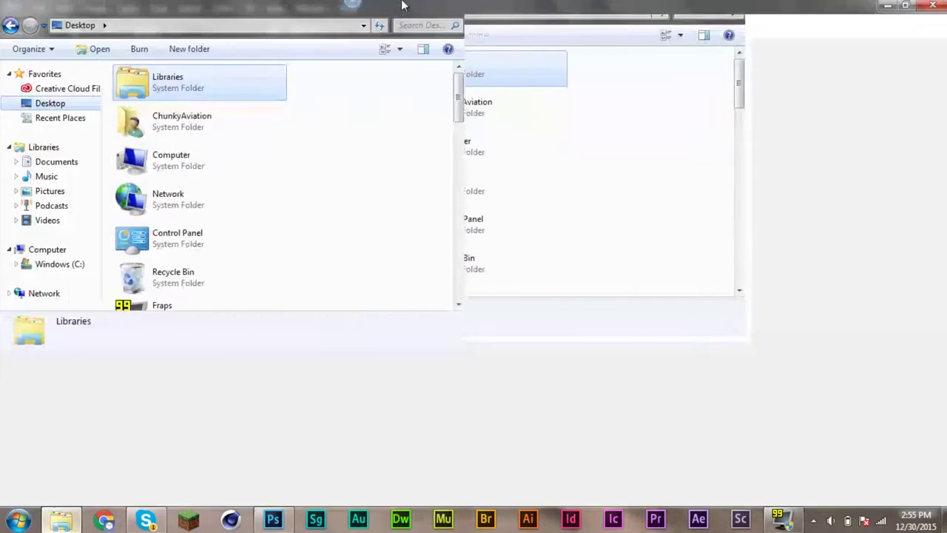
{"action": "double_click", "coordinate": [721, 276]}
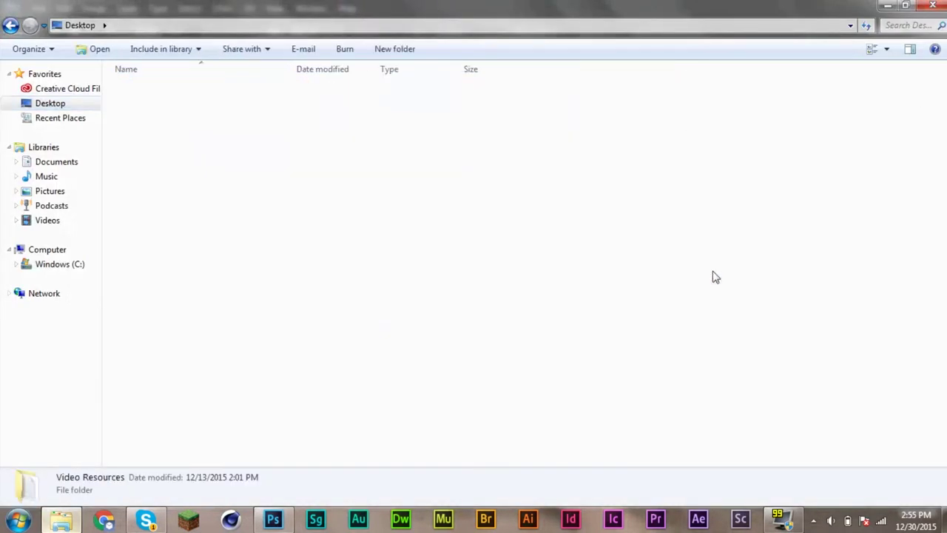
{"action": "double_click", "coordinate": [192, 237]}
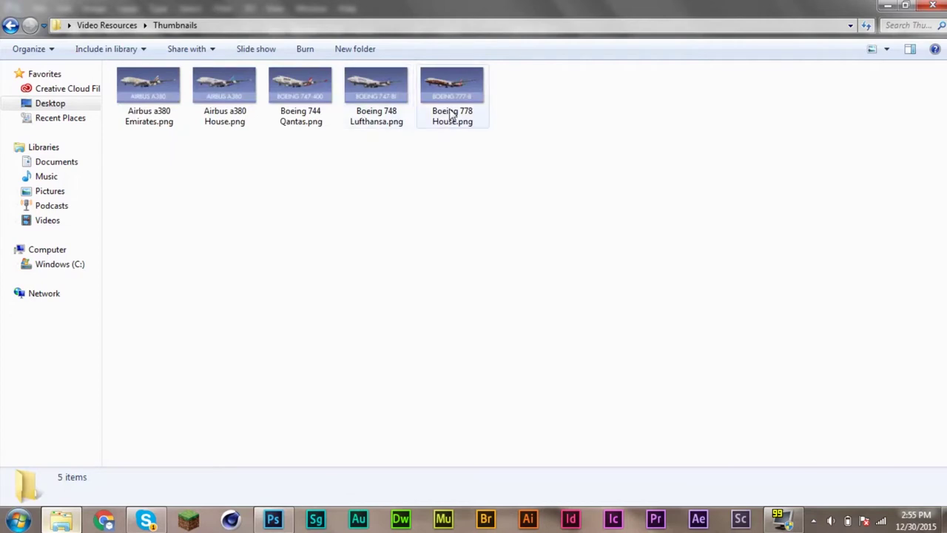
{"action": "left_click", "coordinate": [292, 118]}
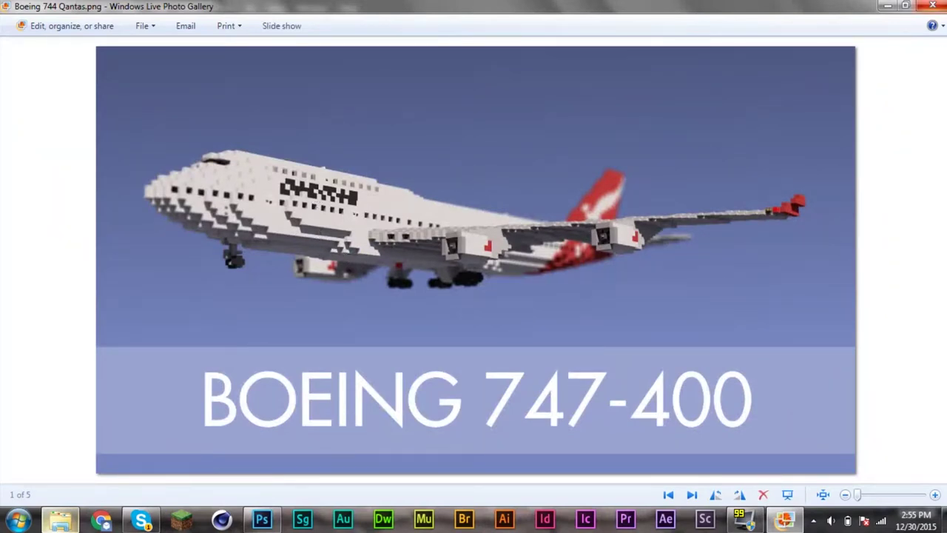
{"action": "left_click", "coordinate": [934, 6]}
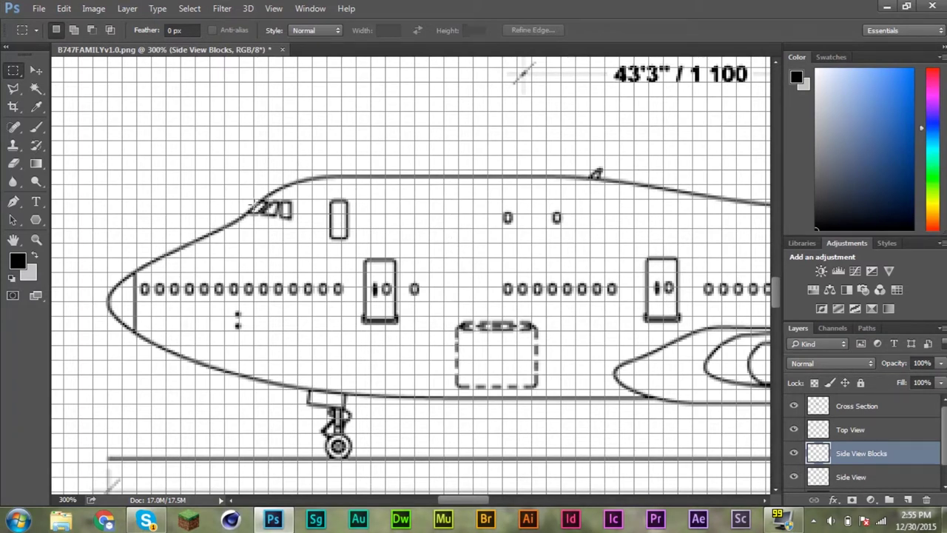
Fill a small block above the cockpit windows with black.
{"action": "left_click_drag", "start_coordinate": [269, 183], "coordinate": [298, 197]}
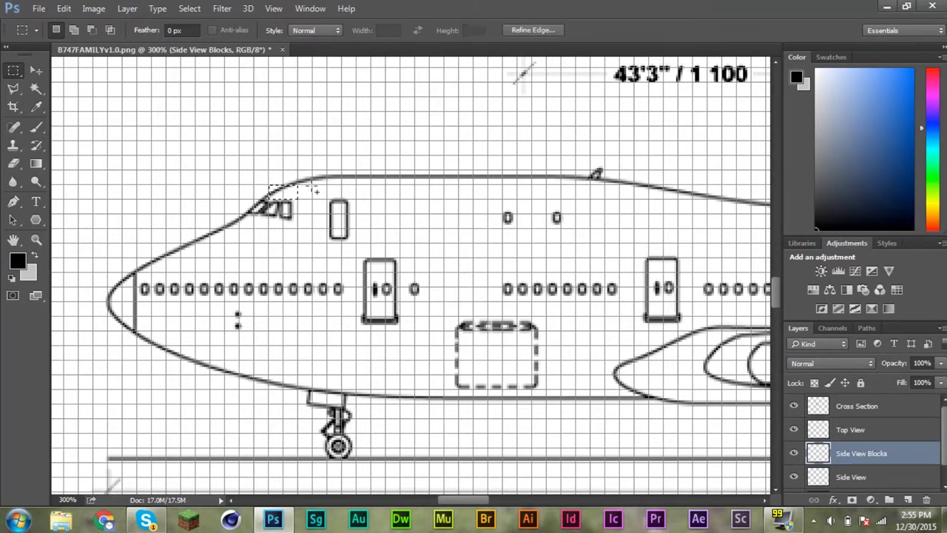
{"action": "key", "text": "shift+BackSpace"}
{"action": "key", "text": "Return"}
{"action": "key", "text": "shift+BackSpace"}
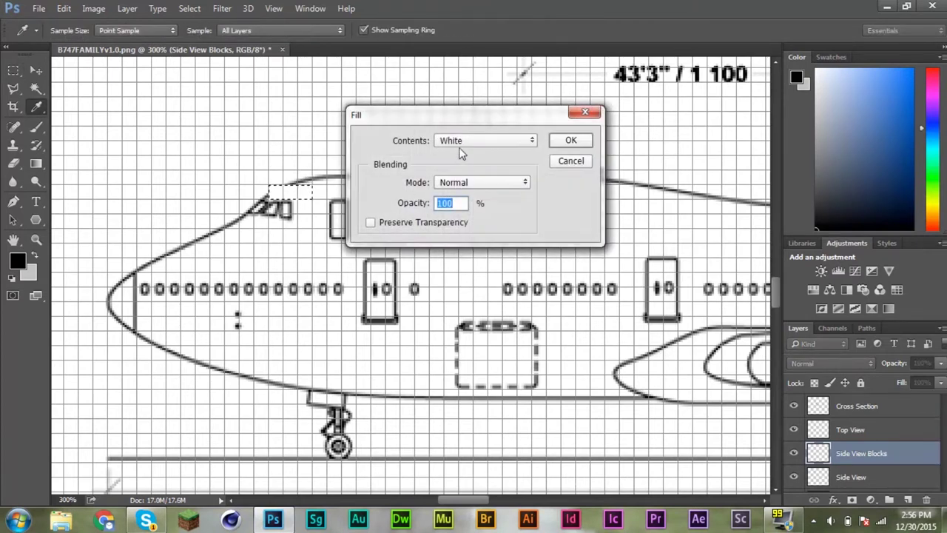
{"action": "left_click", "coordinate": [459, 142]}
{"action": "left_click", "coordinate": [482, 226]}
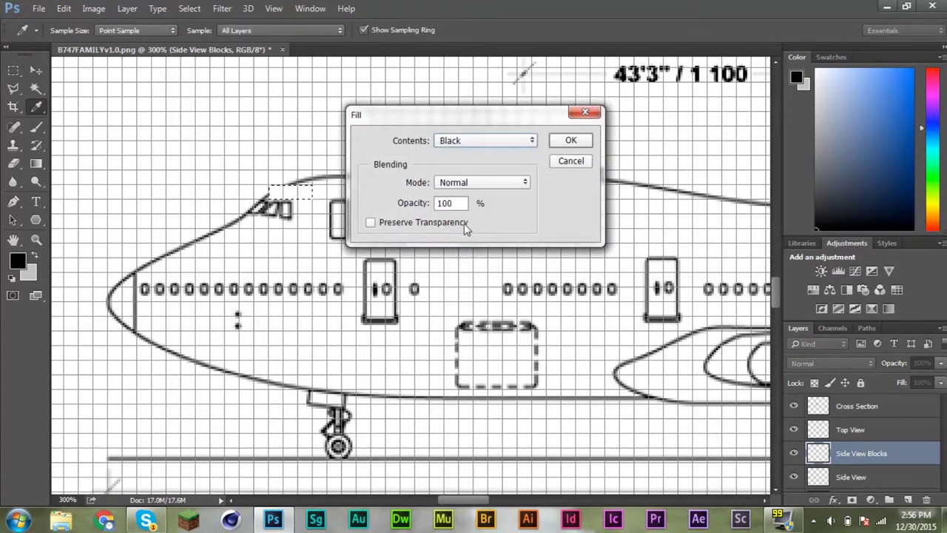
{"action": "key", "text": "Return"}
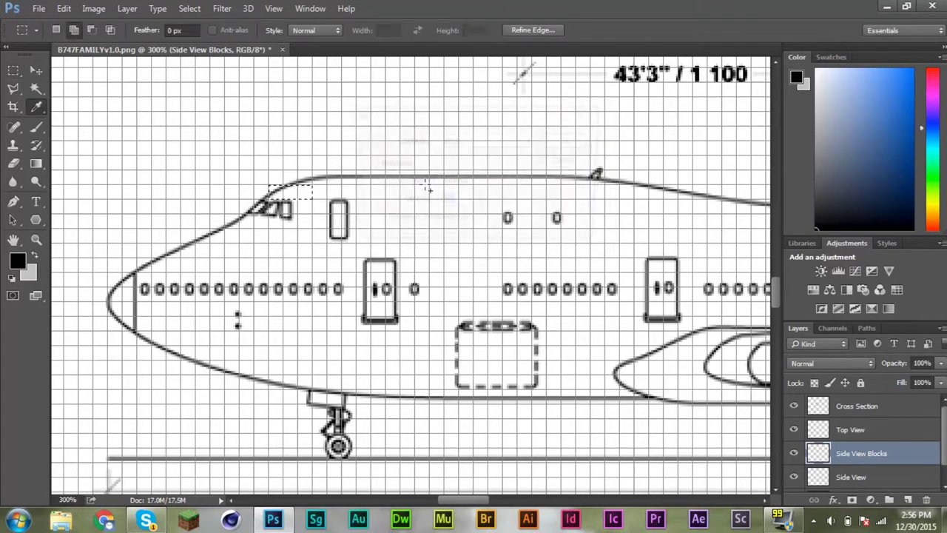
{"action": "key", "text": "shift+BackSpace"}
{"action": "left_click", "coordinate": [459, 140]}
{"action": "left_click", "coordinate": [453, 227]}
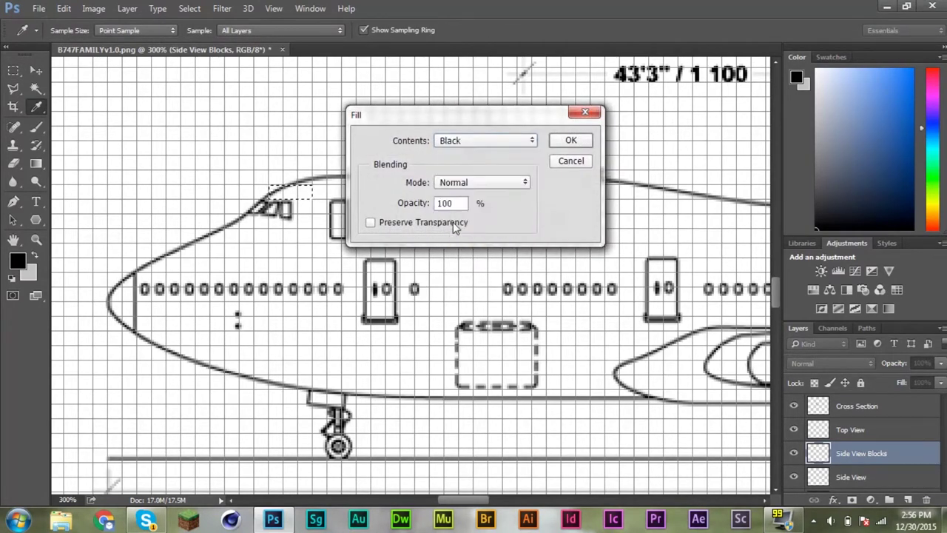
{"action": "key", "text": "Return"}
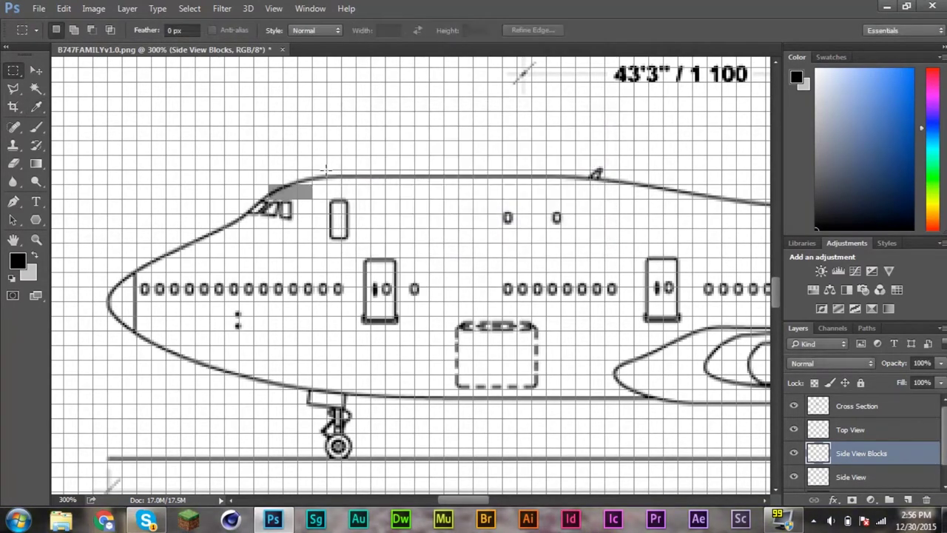
Fill a strip along the top of the fuselage with black.
{"action": "mouse_move", "coordinate": [314, 170]}
{"action": "left_mouse_down"}
{"action": "mouse_move", "coordinate": [456, 190]}
{"action": "mouse_move", "coordinate": [443, 180]}
{"action": "left_mouse_up"}
{"action": "key", "text": "shift+BackSpace"}
{"action": "key", "text": "Return"}
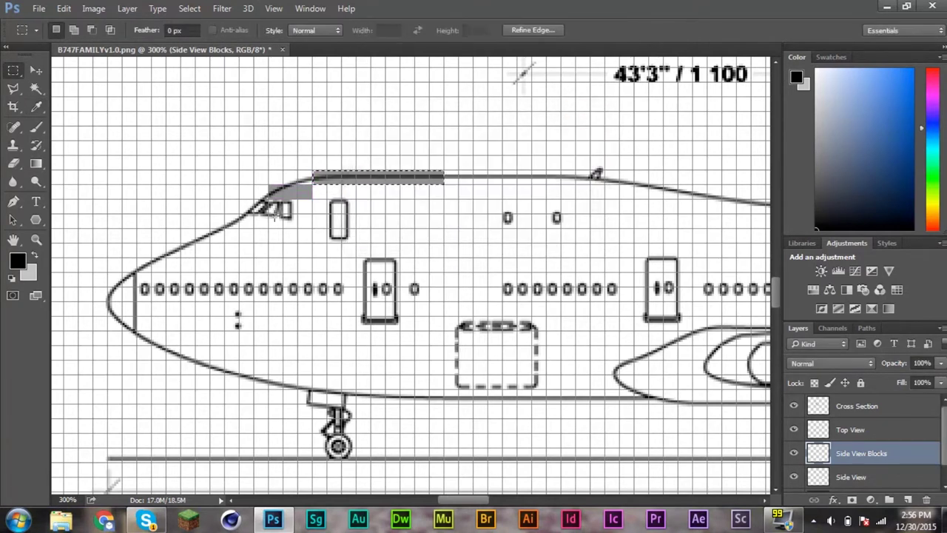
Select blocks along the cockpit slope and nose outline, then drop the selection.
{"action": "left_click_drag", "start_coordinate": [255, 209], "coordinate": [247, 225]}
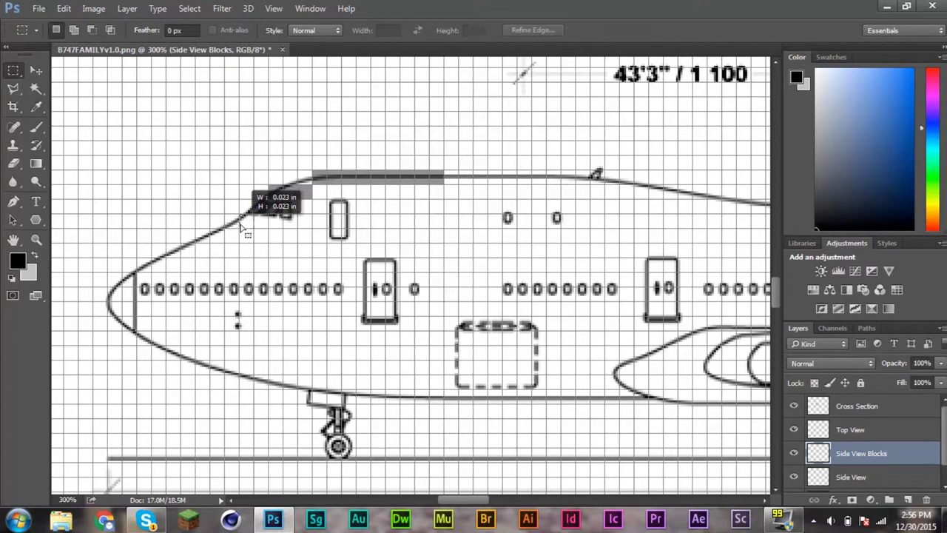
{"action": "left_click", "coordinate": [247, 221]}
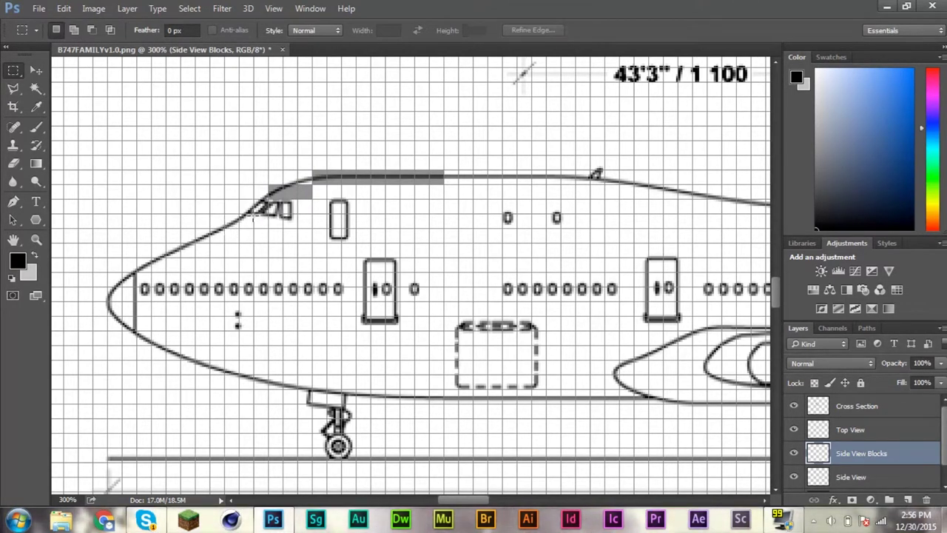
{"action": "left_click_drag", "start_coordinate": [254, 213], "coordinate": [228, 231]}
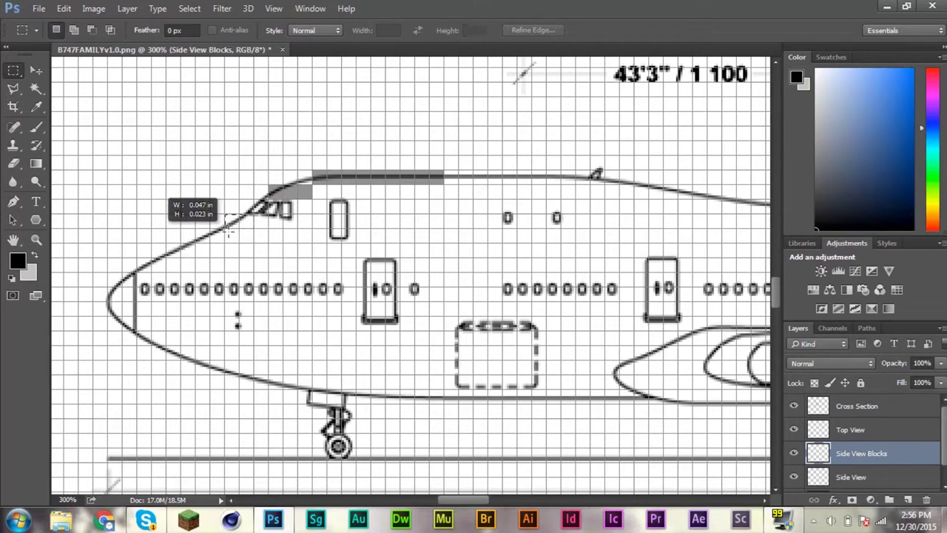
{"action": "mouse_move", "coordinate": [228, 230]}
{"action": "left_mouse_down"}
{"action": "mouse_move", "coordinate": [127, 284]}
{"action": "mouse_move", "coordinate": [125, 318]}
{"action": "mouse_move", "coordinate": [198, 364]}
{"action": "mouse_move", "coordinate": [268, 379]}
{"action": "left_mouse_up"}
{"action": "left_click", "coordinate": [252, 378]}
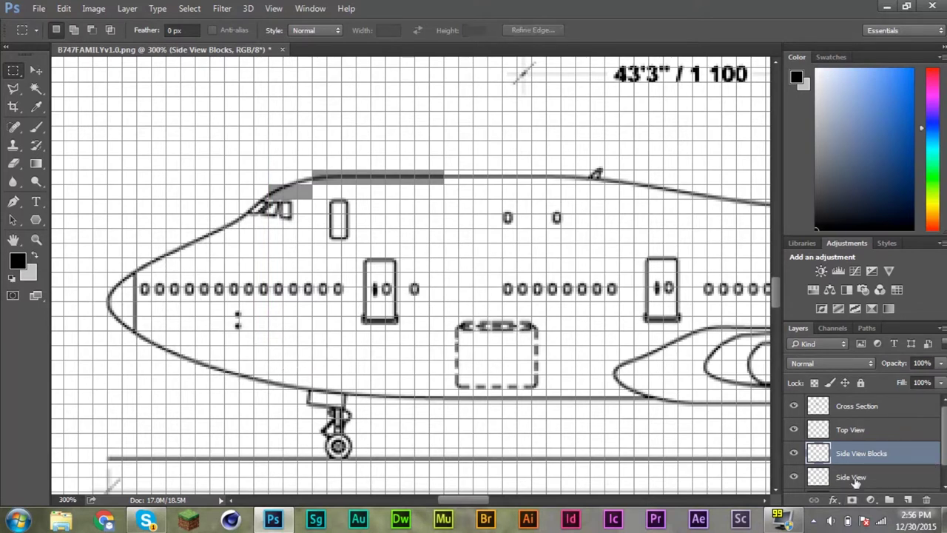
Nudge the Side View outline left and shift the grey blocks left to match.
{"action": "left_click", "coordinate": [854, 478]}
{"action": "left_click", "coordinate": [39, 70]}
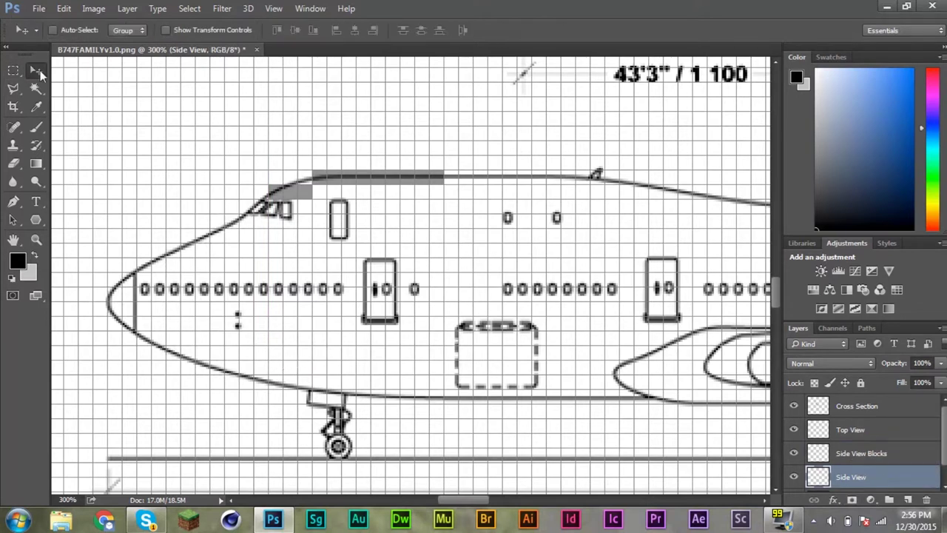
{"action": "key", "text": "Left"}
{"action": "key", "text": "Left"}
{"action": "key", "text": "Left"}
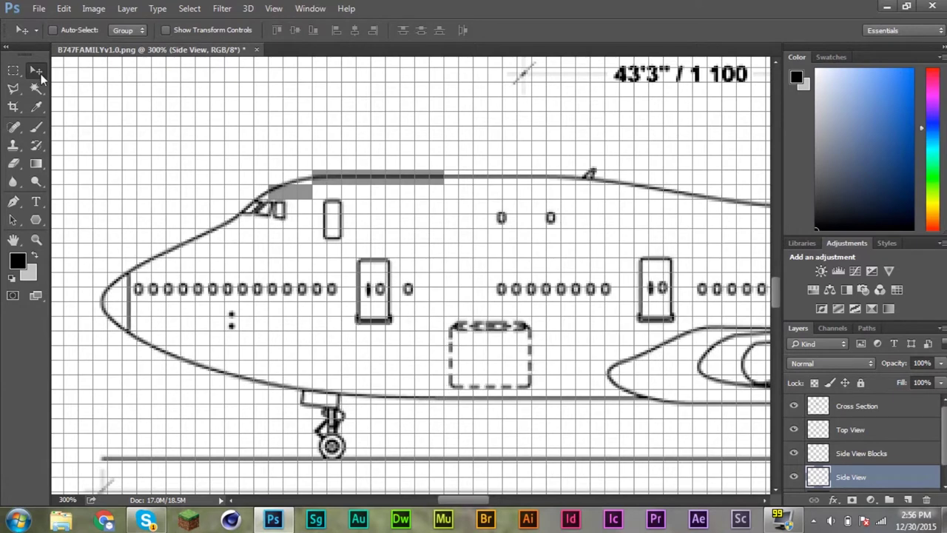
{"action": "key", "text": "m"}
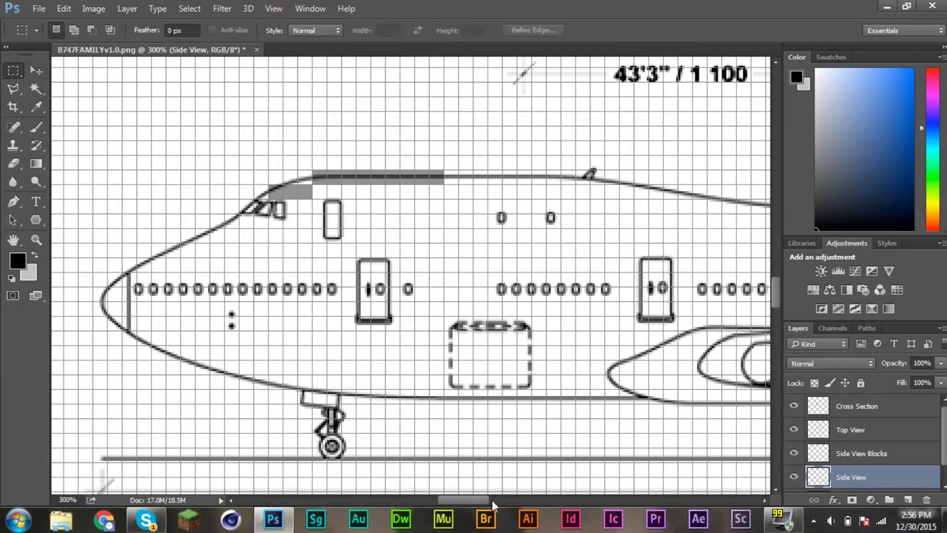
{"action": "left_click_drag", "start_coordinate": [492, 506], "coordinate": [480, 505]}
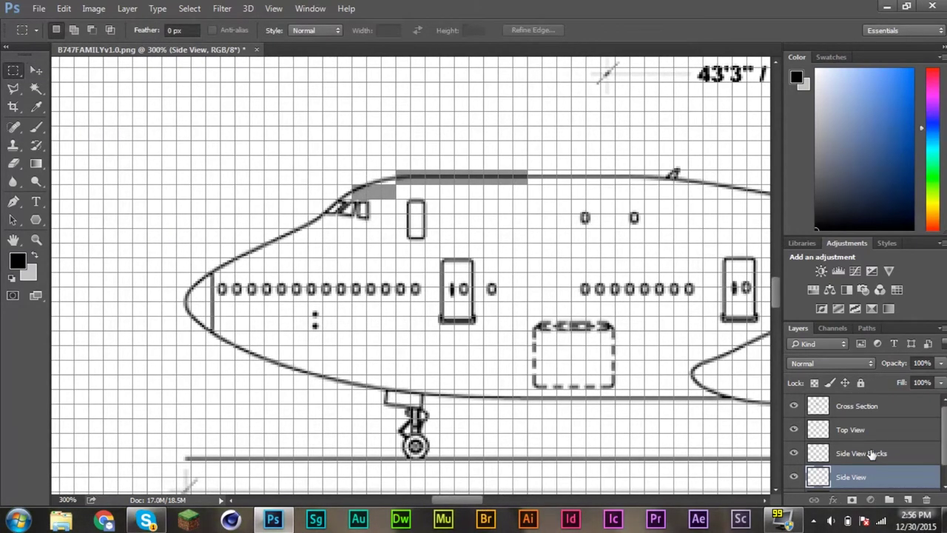
{"action": "left_click", "coordinate": [871, 454]}
{"action": "key", "text": "v"}
{"action": "left_click_drag", "start_coordinate": [395, 152], "coordinate": [381, 152]}
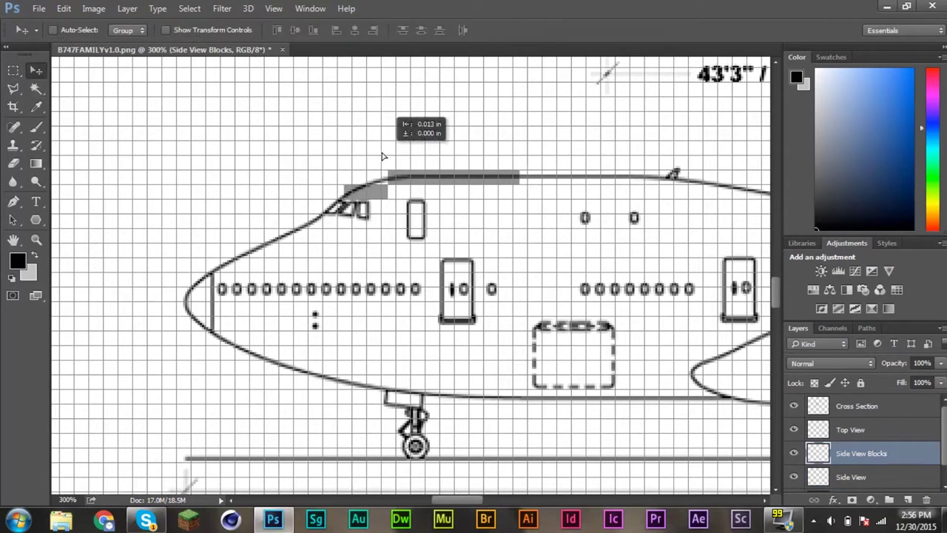
{"action": "key", "text": "m"}
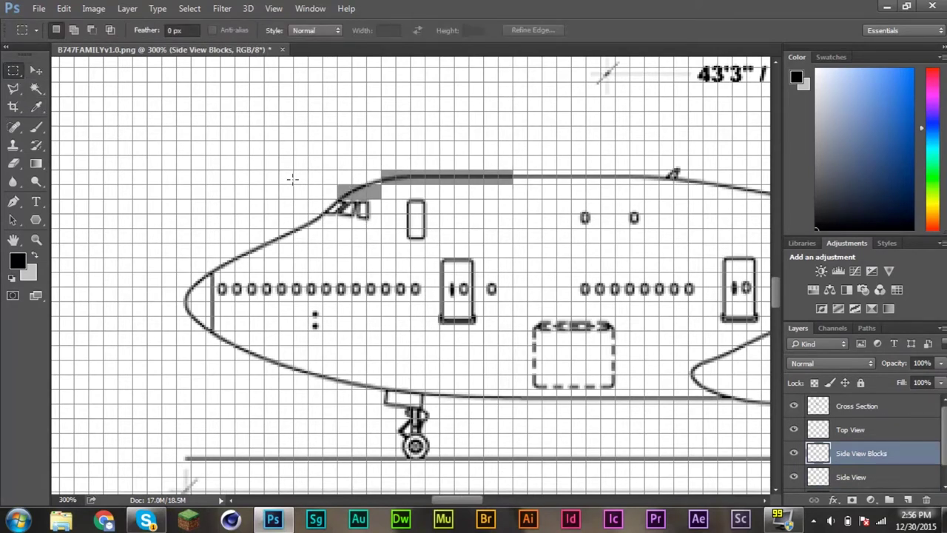
Select a staircase of blocks along the nose outline, tip and underside.
{"action": "left_click_drag", "start_coordinate": [323, 215], "coordinate": [289, 245]}
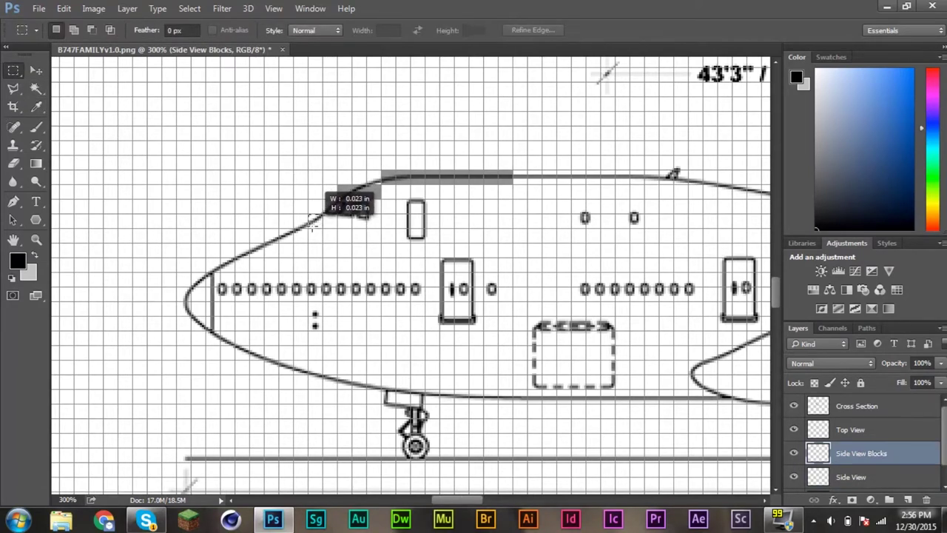
{"action": "mouse_move", "coordinate": [288, 246]}
{"action": "left_mouse_down"}
{"action": "mouse_move", "coordinate": [250, 257]}
{"action": "mouse_move", "coordinate": [195, 298]}
{"action": "left_mouse_up"}
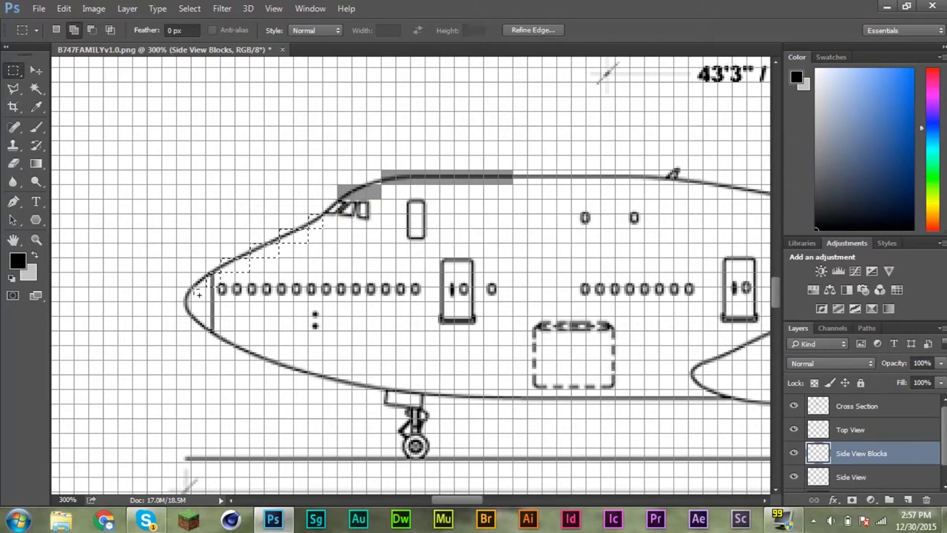
{"action": "left_click_drag", "start_coordinate": [206, 320], "coordinate": [213, 278]}
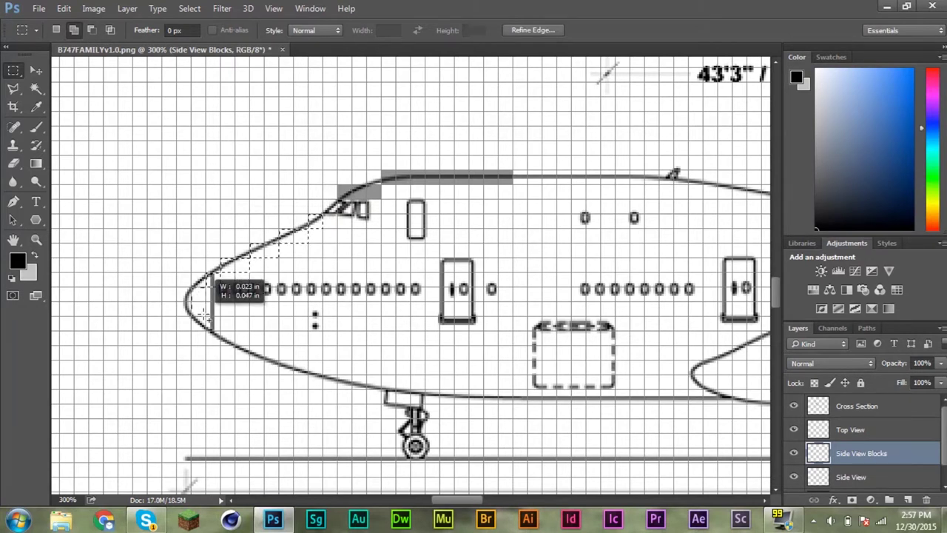
{"action": "left_click_drag", "start_coordinate": [205, 320], "coordinate": [206, 319]}
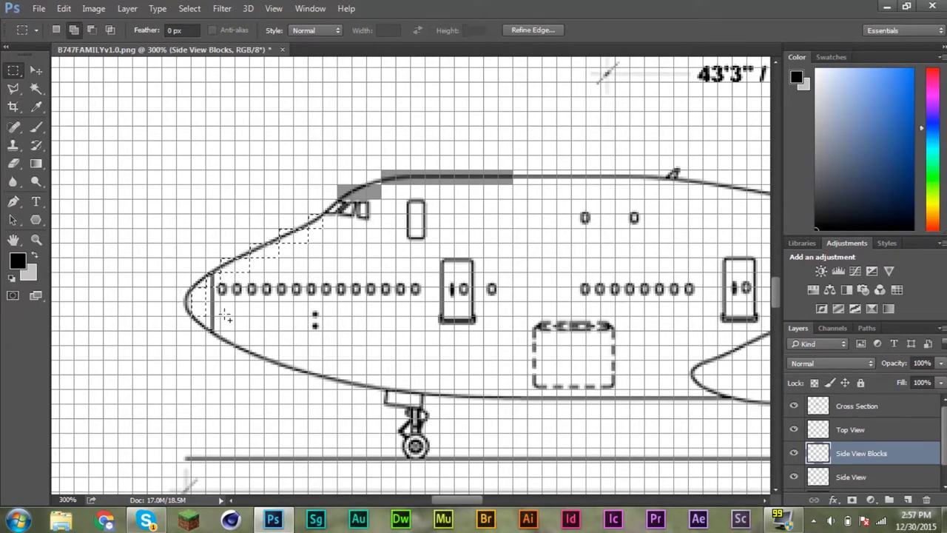
{"action": "left_click_drag", "start_coordinate": [215, 321], "coordinate": [246, 347]}
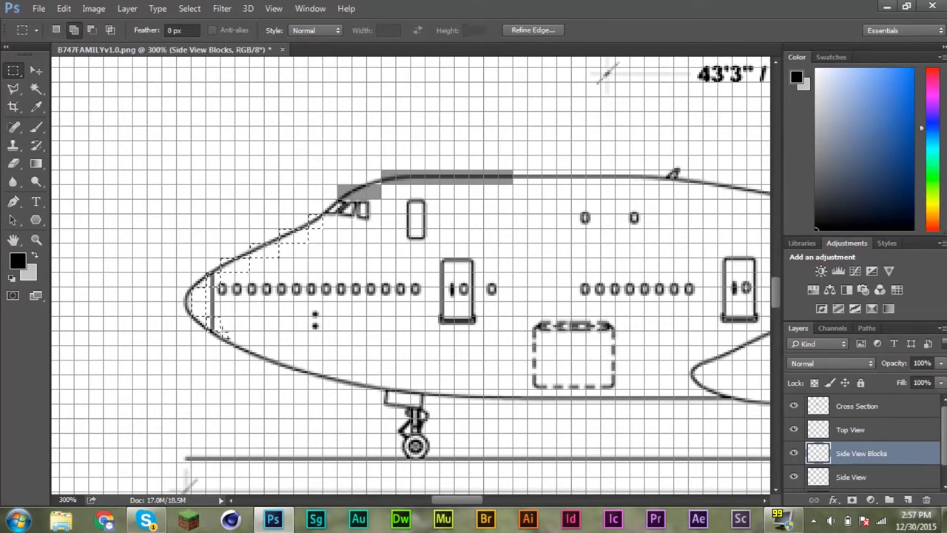
{"action": "left_click_drag", "start_coordinate": [250, 344], "coordinate": [280, 362]}
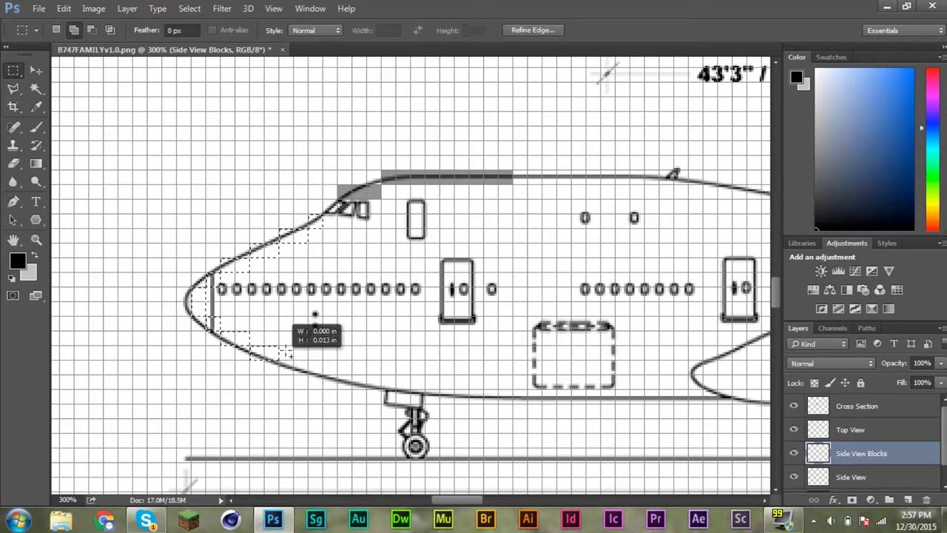
{"action": "mouse_move", "coordinate": [289, 360]}
{"action": "left_mouse_down"}
{"action": "mouse_move", "coordinate": [349, 376]}
{"action": "mouse_move", "coordinate": [338, 375]}
{"action": "left_mouse_up"}
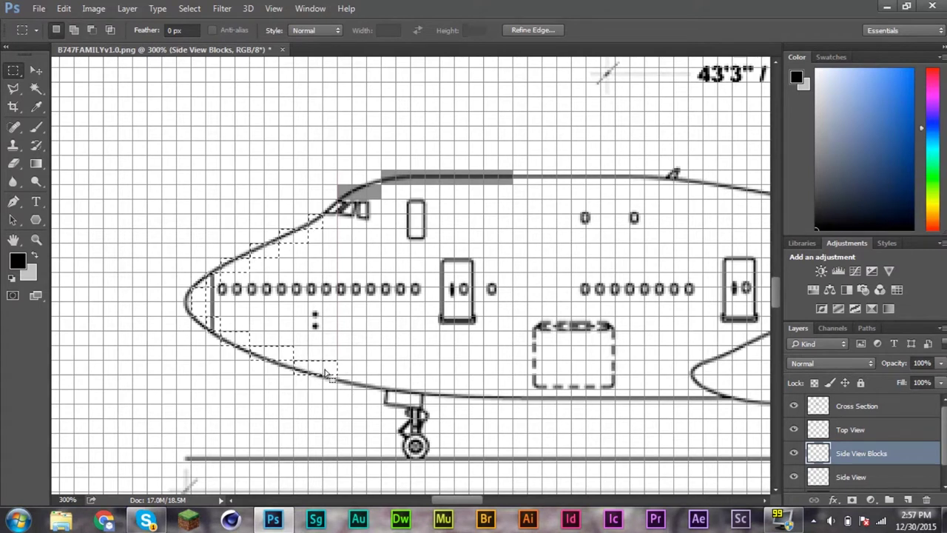
{"action": "key", "text": "shift"}
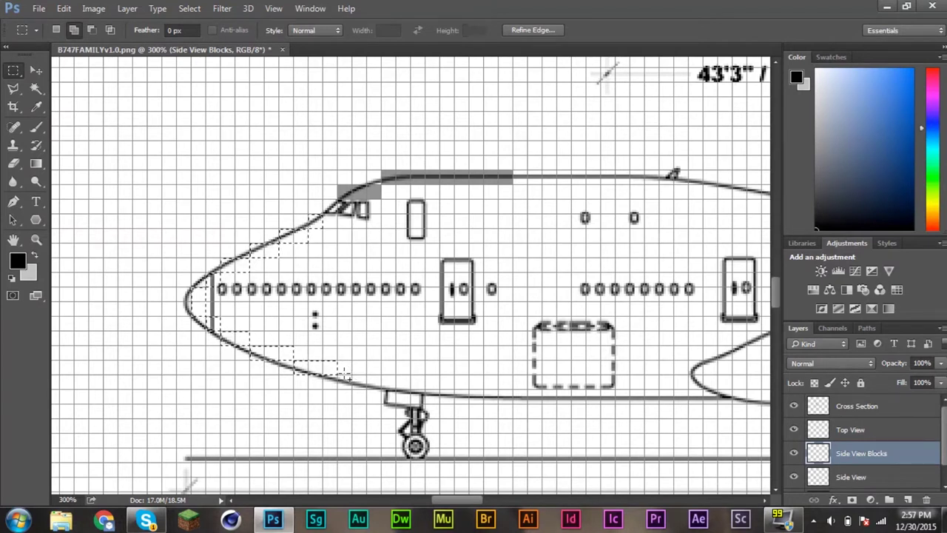
{"action": "mouse_move", "coordinate": [338, 363]}
{"action": "left_mouse_down"}
{"action": "mouse_move", "coordinate": [357, 370]}
{"action": "mouse_move", "coordinate": [350, 363]}
{"action": "mouse_move", "coordinate": [352, 375]}
{"action": "mouse_move", "coordinate": [443, 391]}
{"action": "mouse_move", "coordinate": [601, 403]}
{"action": "left_mouse_up"}
Fill the selected nose blocks with 50% grey and mark a block over the cockpit windows.
{"action": "key", "text": "shift+F5"}
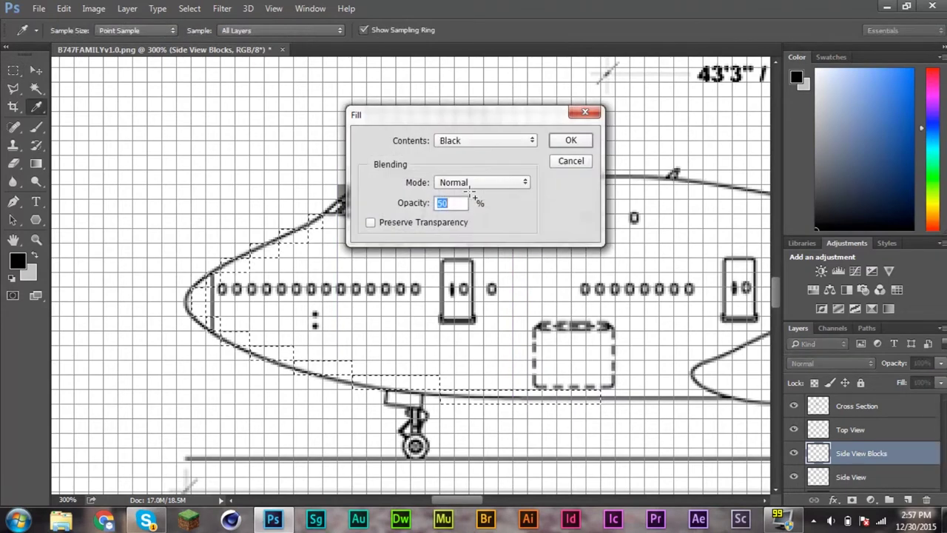
{"action": "key", "text": "Return"}
{"action": "key", "text": "ctrl+d"}
{"action": "left_click_drag", "start_coordinate": [323, 198], "coordinate": [368, 214]}
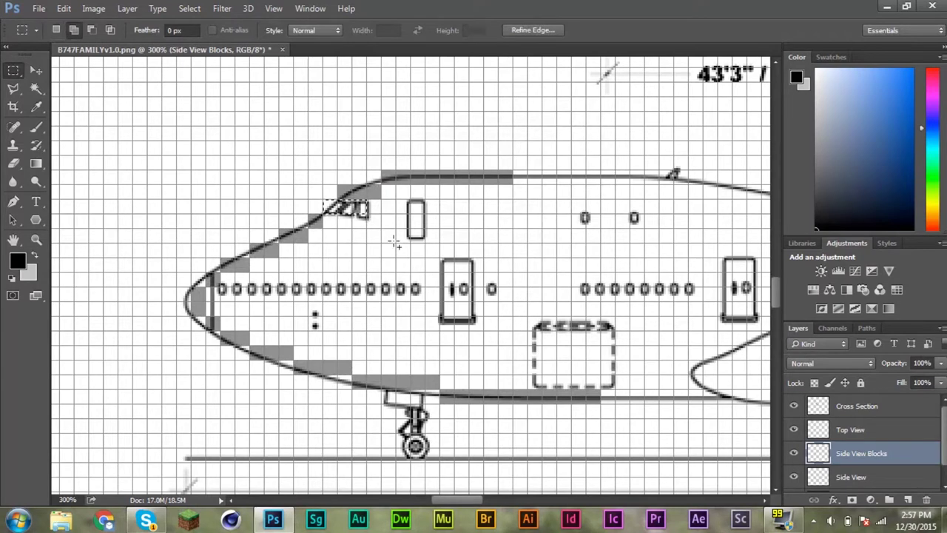
{"action": "left_click", "coordinate": [64, 523]}
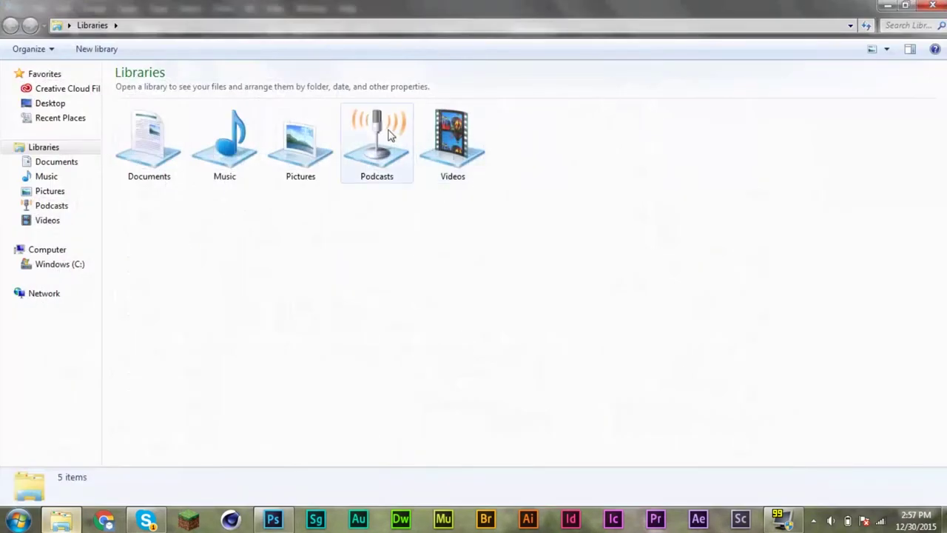
View Boeing 744 Qantas.png enlarged, then reselect the cockpit block slightly wider.
{"action": "left_click", "coordinate": [90, 104]}
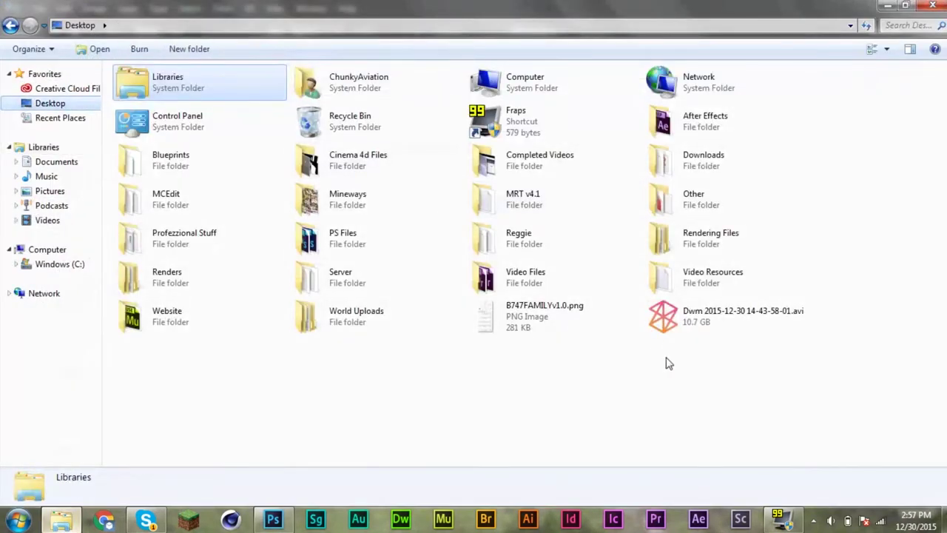
{"action": "double_click", "coordinate": [708, 296]}
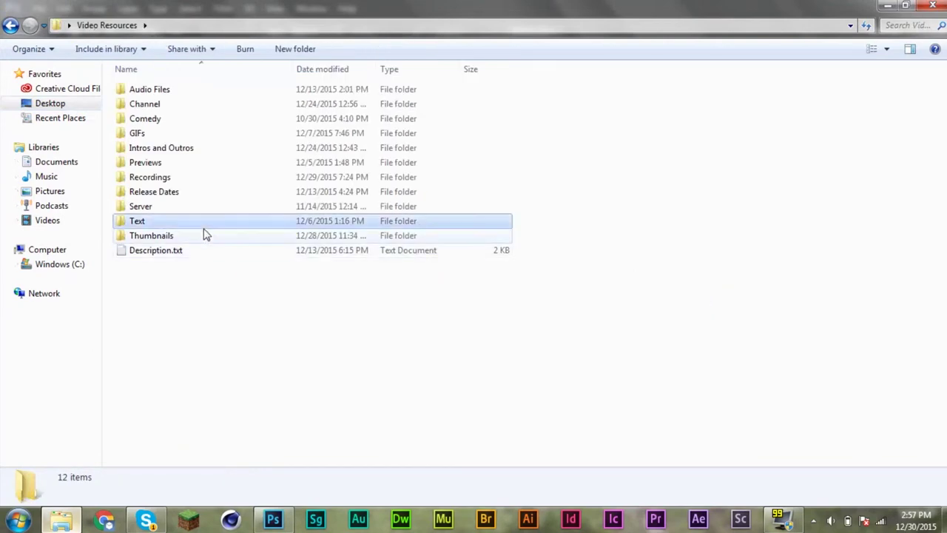
{"action": "double_click", "coordinate": [202, 234]}
{"action": "double_click", "coordinate": [310, 99]}
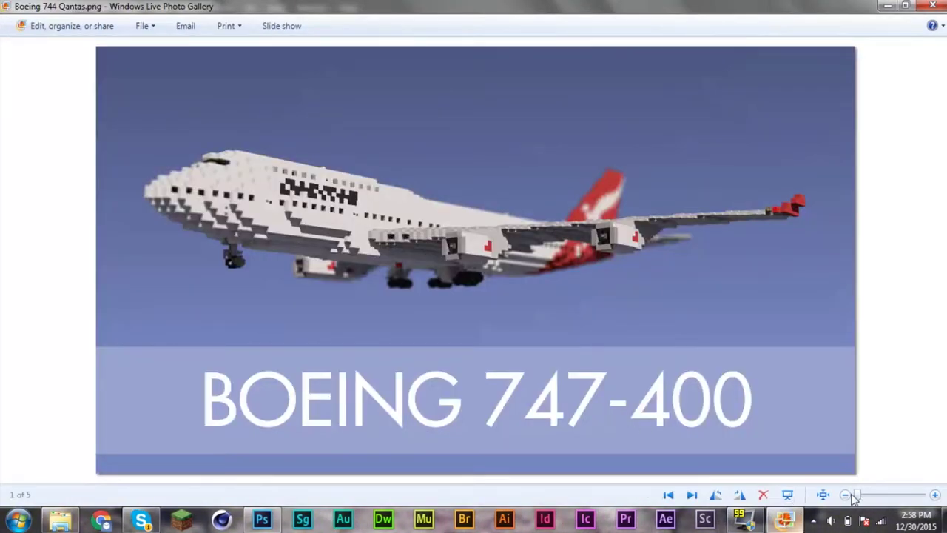
{"action": "left_click_drag", "start_coordinate": [858, 497], "coordinate": [884, 496]}
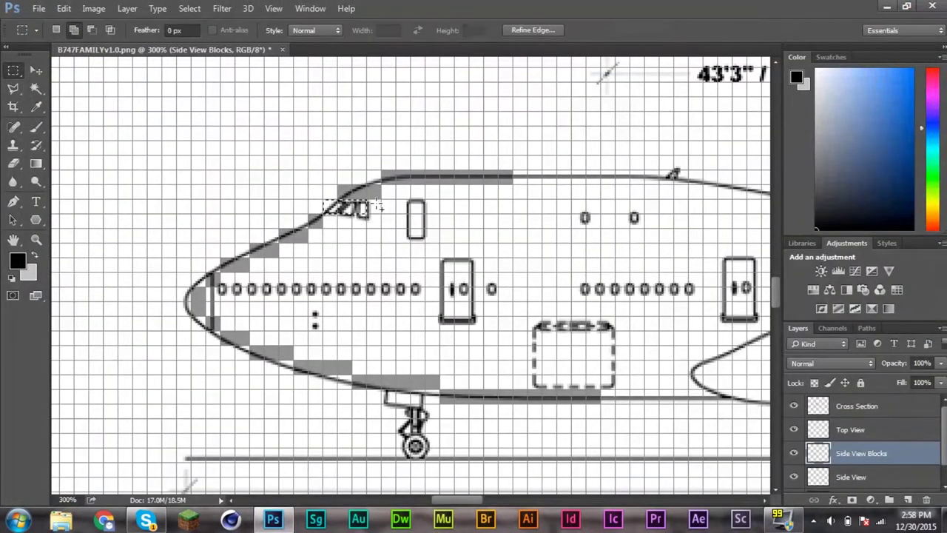
{"action": "left_click_drag", "start_coordinate": [323, 199], "coordinate": [382, 216]}
Fill the cockpit-window block with a custom blue colour, hex 0000ff.
{"action": "key", "text": "i"}
{"action": "key", "text": "shift+BackSpace"}
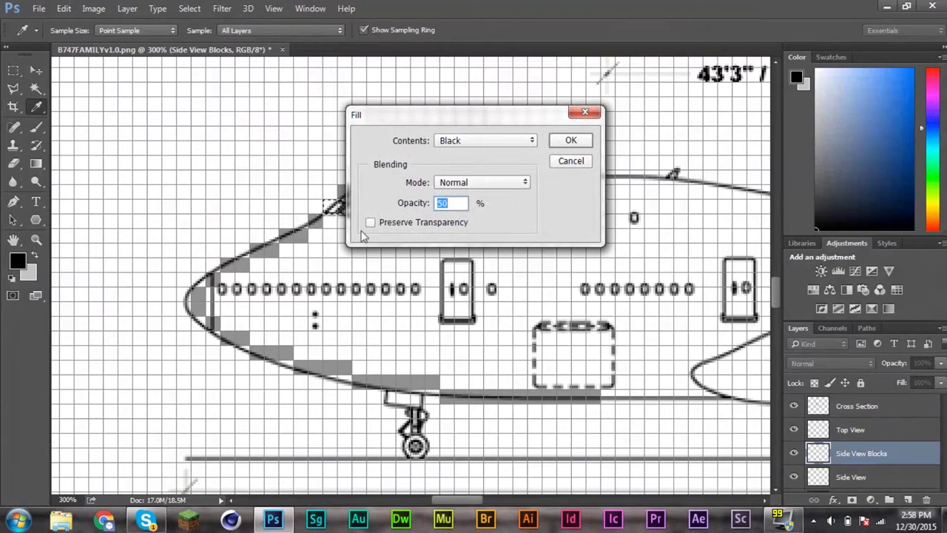
{"action": "left_click", "coordinate": [468, 142]}
{"action": "left_click", "coordinate": [466, 172]}
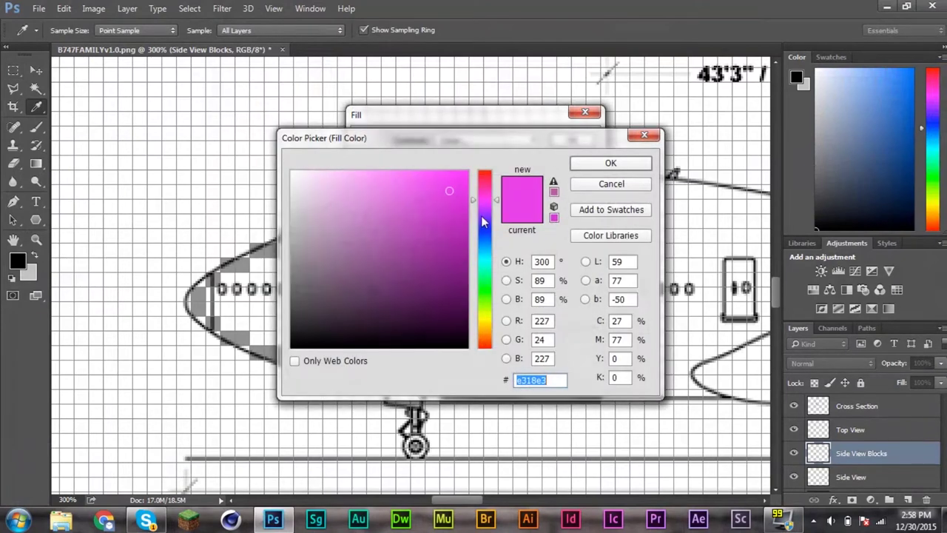
{"action": "left_click", "coordinate": [484, 236]}
{"action": "left_click", "coordinate": [467, 171]}
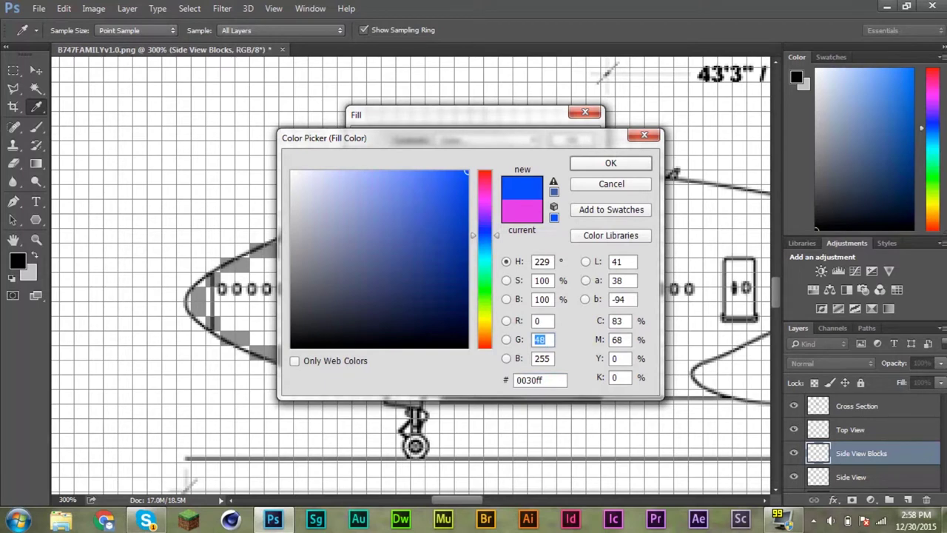
{"action": "type", "text": "0"}
{"action": "key", "text": "shift+Tab"}
{"action": "key", "text": "Return"}
{"action": "key", "text": "Return"}
{"action": "key", "text": "m"}
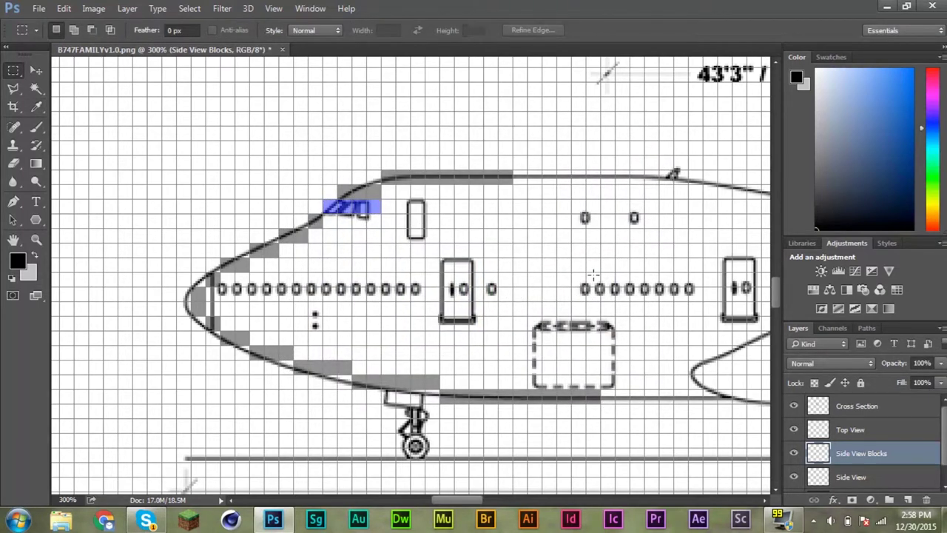
Pan to the tail fin and try marquee blocks stepping down its trailing edge from the tip.
{"action": "left_click_drag", "start_coordinate": [473, 501], "coordinate": [592, 494]}
{"action": "left_click_drag", "start_coordinate": [775, 299], "coordinate": [775, 282]}
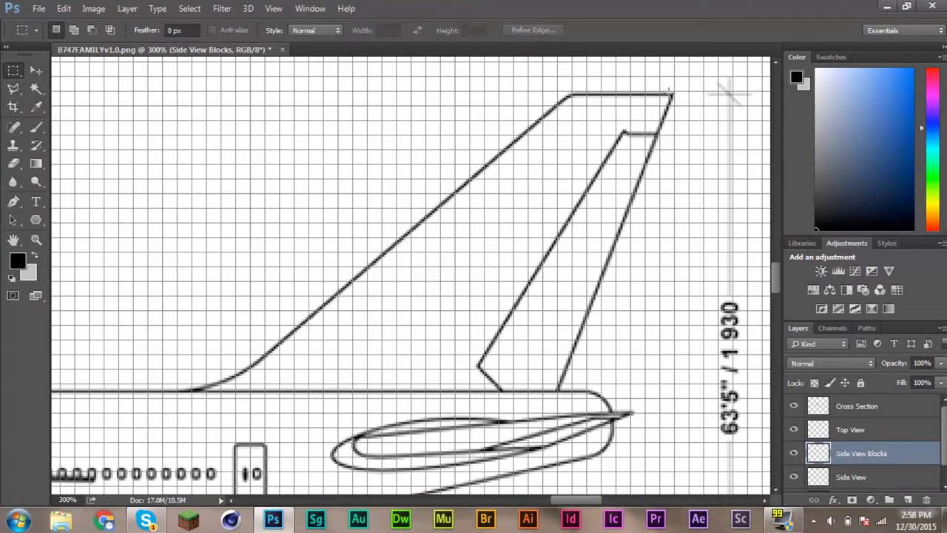
{"action": "left_click_drag", "start_coordinate": [672, 94], "coordinate": [661, 131]}
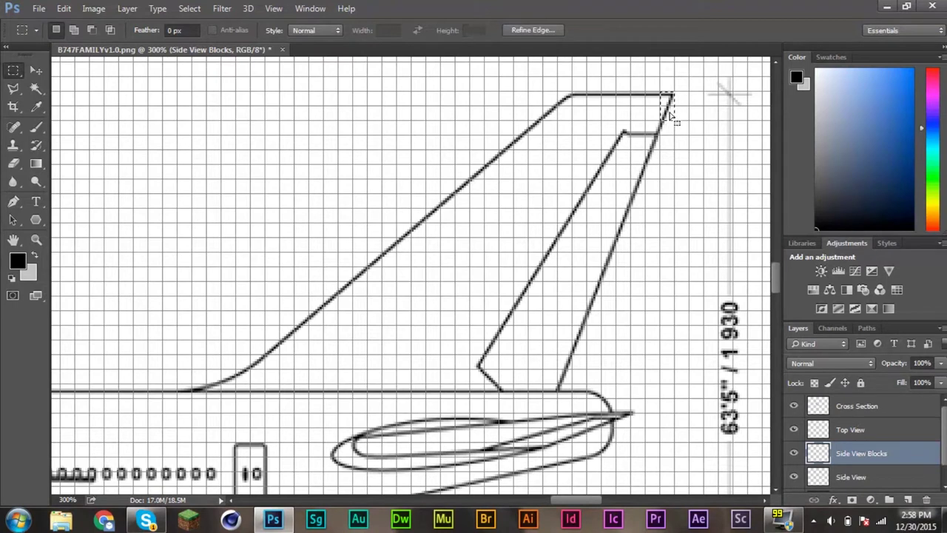
{"action": "mouse_move", "coordinate": [672, 93]}
{"action": "left_mouse_down"}
{"action": "mouse_move", "coordinate": [654, 148]}
{"action": "mouse_move", "coordinate": [658, 139]}
{"action": "left_mouse_up"}
{"action": "left_click_drag", "start_coordinate": [672, 93], "coordinate": [660, 129]}
{"action": "left_click_drag", "start_coordinate": [662, 122], "coordinate": [635, 196]}
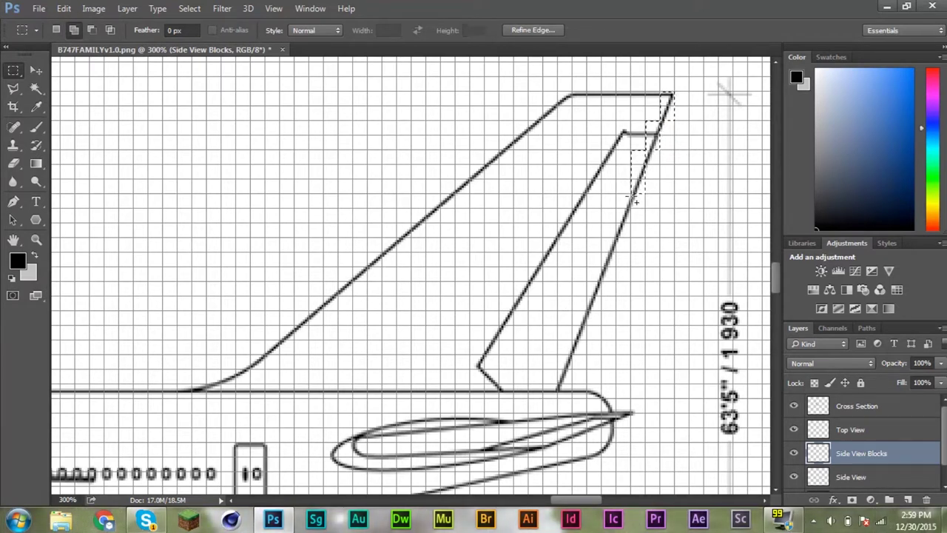
{"action": "left_click_drag", "start_coordinate": [634, 194], "coordinate": [622, 241]}
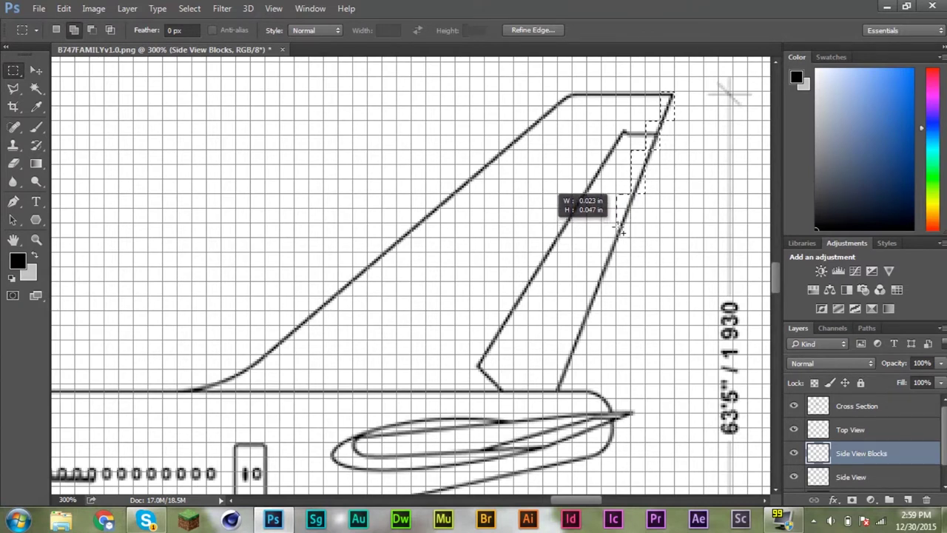
{"action": "mouse_move", "coordinate": [618, 225]}
{"action": "left_mouse_down"}
{"action": "mouse_move", "coordinate": [611, 268]}
{"action": "mouse_move", "coordinate": [551, 392]}
{"action": "mouse_move", "coordinate": [544, 372]}
{"action": "left_mouse_up"}
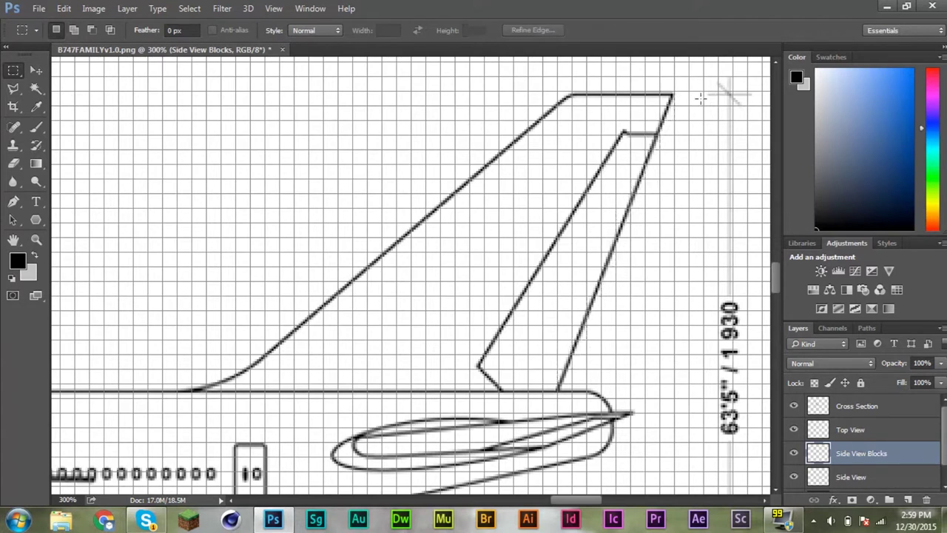
{"action": "mouse_move", "coordinate": [672, 92]}
{"action": "left_mouse_down"}
{"action": "mouse_move", "coordinate": [589, 287]}
{"action": "mouse_move", "coordinate": [583, 327]}
{"action": "mouse_move", "coordinate": [558, 357]}
{"action": "mouse_move", "coordinate": [569, 355]}
{"action": "left_mouse_up"}
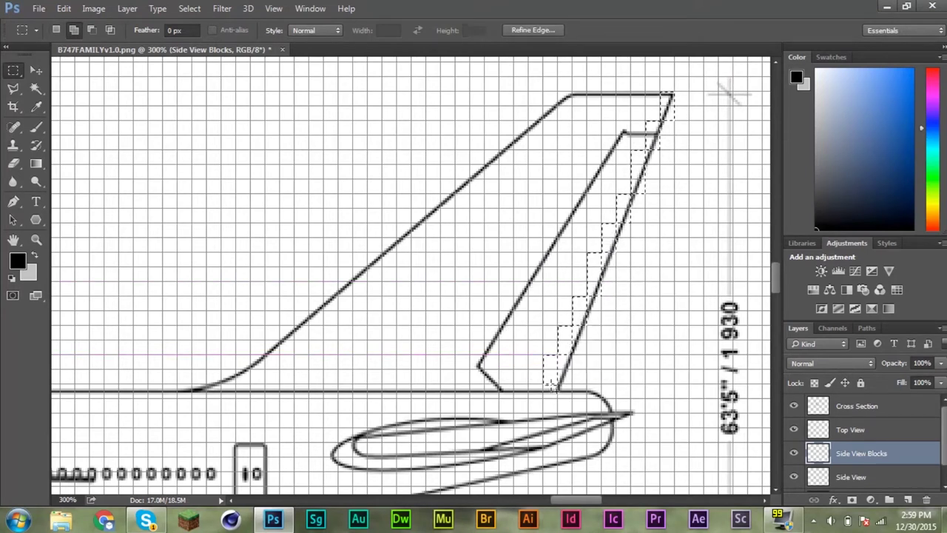
Reselect the staircase of blocks along the trailing edge from fin tip to fuselage.
{"action": "left_click_drag", "start_coordinate": [558, 372], "coordinate": [575, 387]}
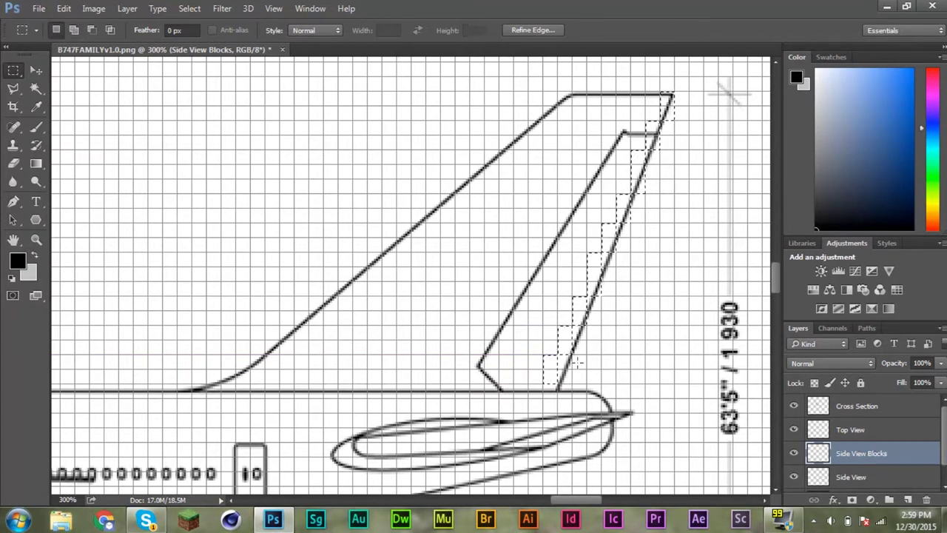
{"action": "left_click_drag", "start_coordinate": [674, 94], "coordinate": [652, 158]}
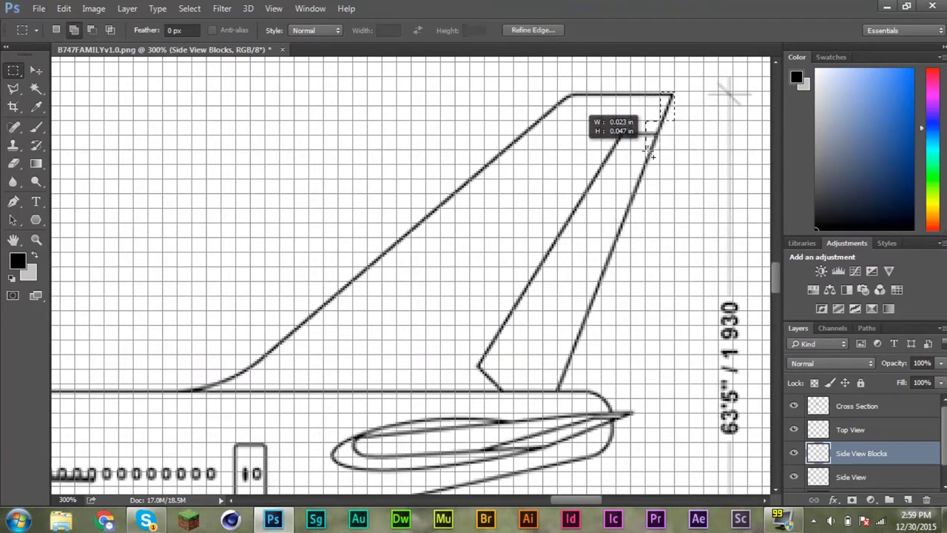
{"action": "mouse_move", "coordinate": [652, 158]}
{"action": "left_mouse_down"}
{"action": "mouse_move", "coordinate": [640, 148]}
{"action": "mouse_move", "coordinate": [631, 193]}
{"action": "mouse_move", "coordinate": [555, 194]}
{"action": "left_mouse_up"}
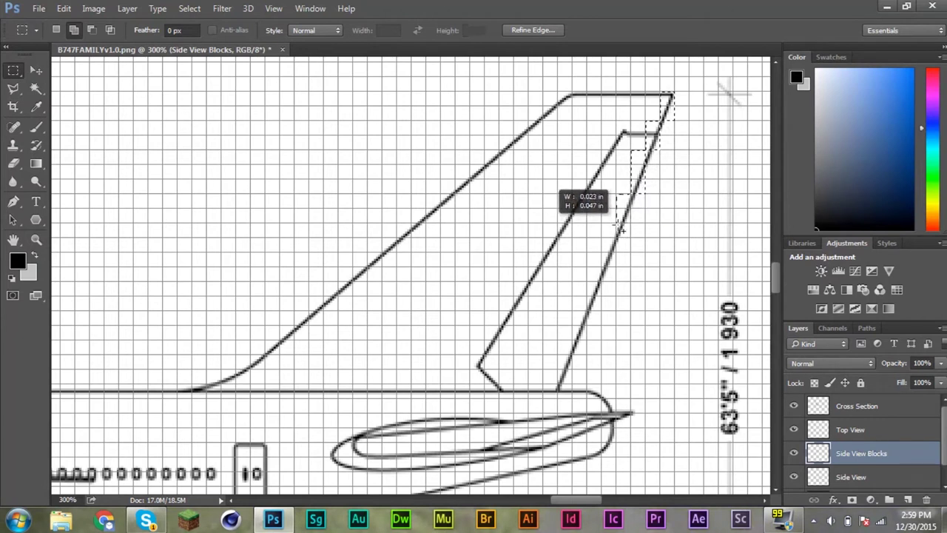
{"action": "key", "text": "ctrl+d"}
{"action": "mouse_move", "coordinate": [673, 93]}
{"action": "left_mouse_down"}
{"action": "mouse_move", "coordinate": [652, 172]}
{"action": "mouse_move", "coordinate": [646, 165]}
{"action": "mouse_move", "coordinate": [630, 194]}
{"action": "mouse_move", "coordinate": [621, 245]}
{"action": "mouse_move", "coordinate": [603, 267]}
{"action": "mouse_move", "coordinate": [559, 385]}
{"action": "left_mouse_up"}
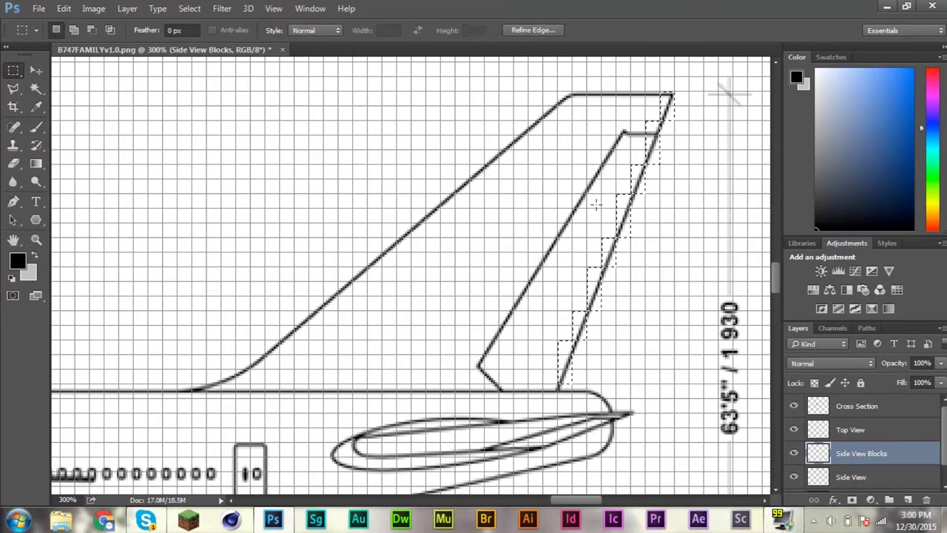
Undo the accidental blue fill, fill the staircase with Black at 50%, and deselect.
{"action": "key", "text": "m"}
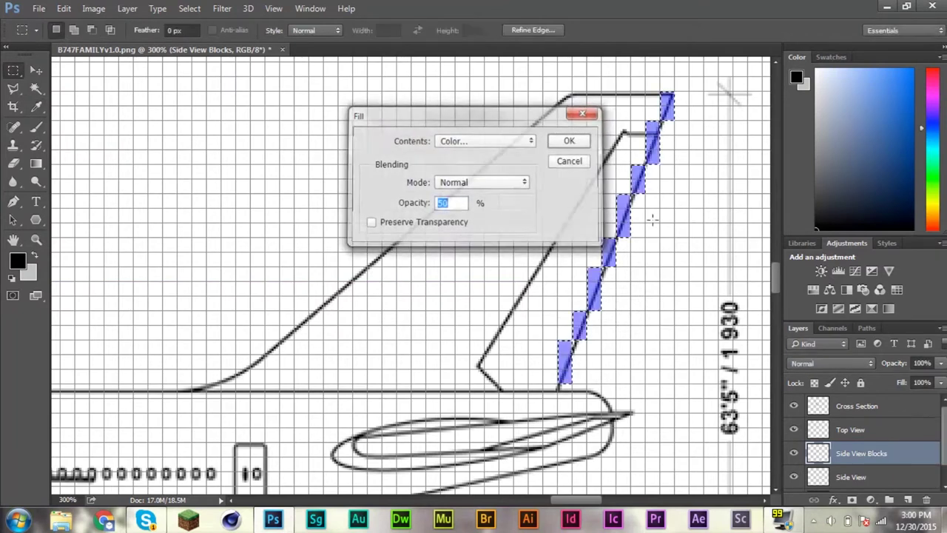
{"action": "key", "text": "ctrl+z"}
{"action": "key", "text": "shift+F5"}
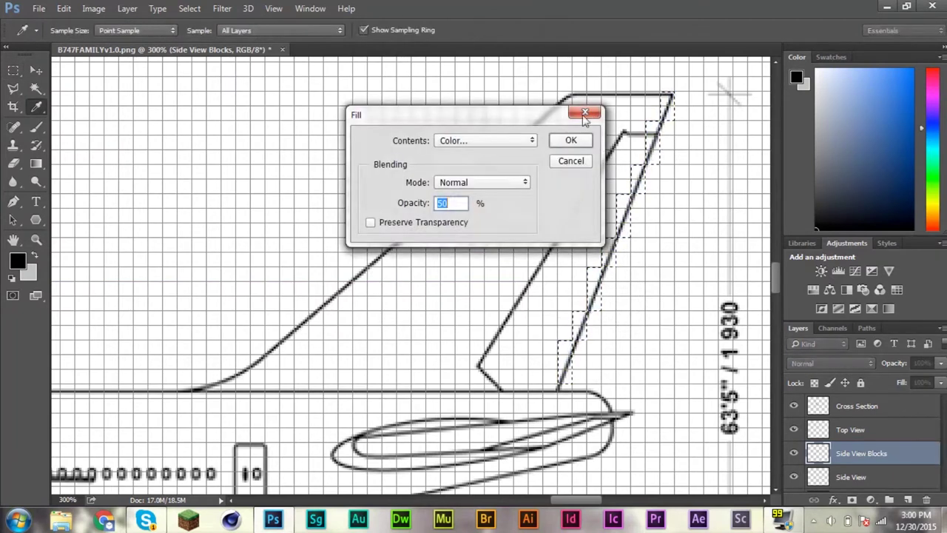
{"action": "left_click", "coordinate": [518, 141]}
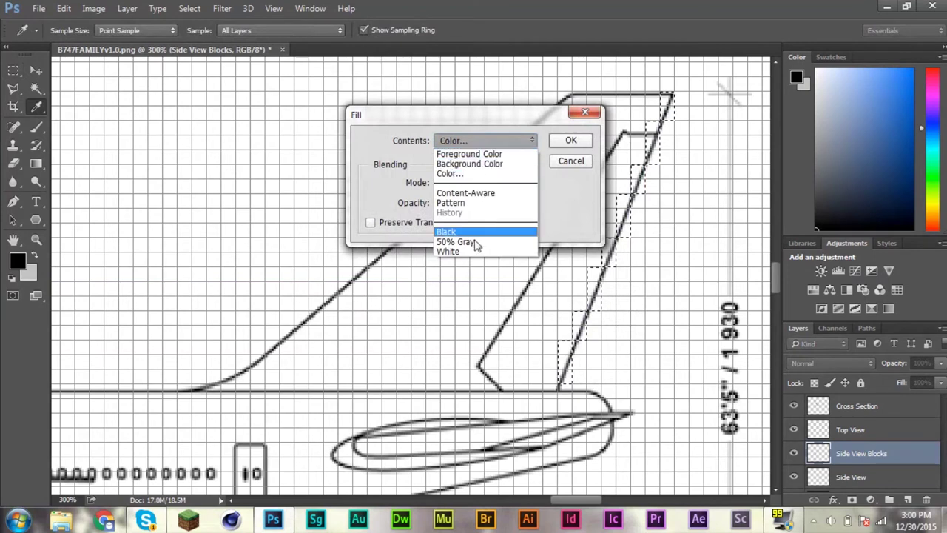
{"action": "left_click", "coordinate": [473, 233]}
{"action": "key", "text": "Return"}
{"action": "key", "text": "ctrl+d"}
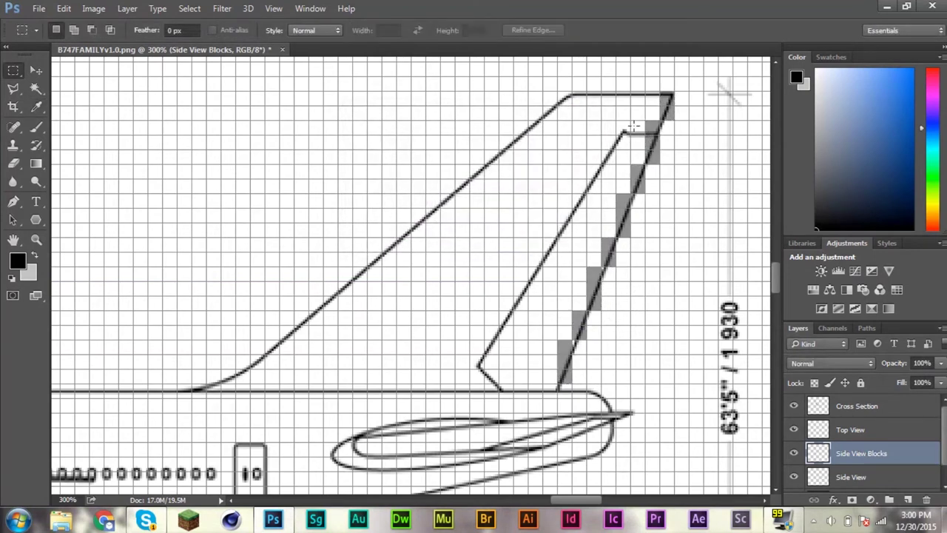
Select the fin's top strip and a staircase of squares down its leading edge.
{"action": "left_click_drag", "start_coordinate": [659, 93], "coordinate": [558, 106]}
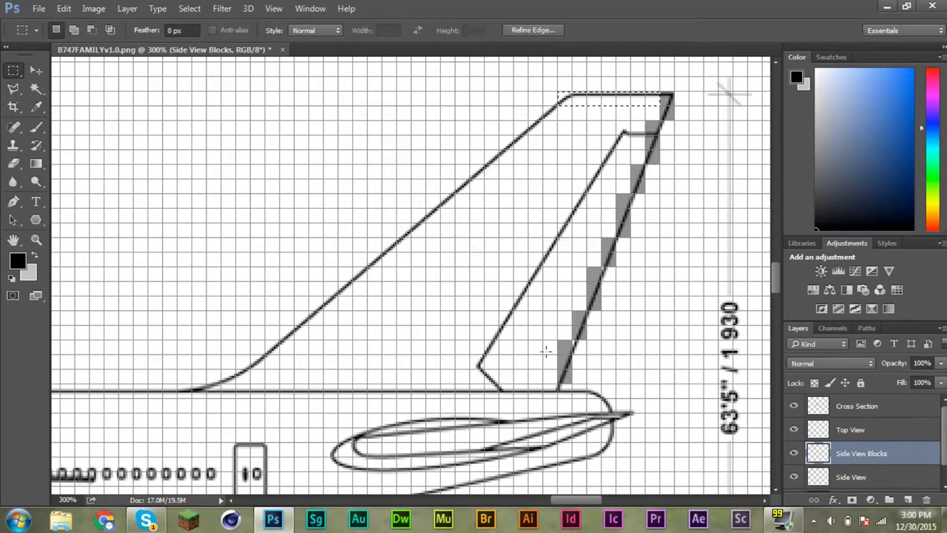
{"action": "left_click_drag", "start_coordinate": [584, 498], "coordinate": [578, 497]}
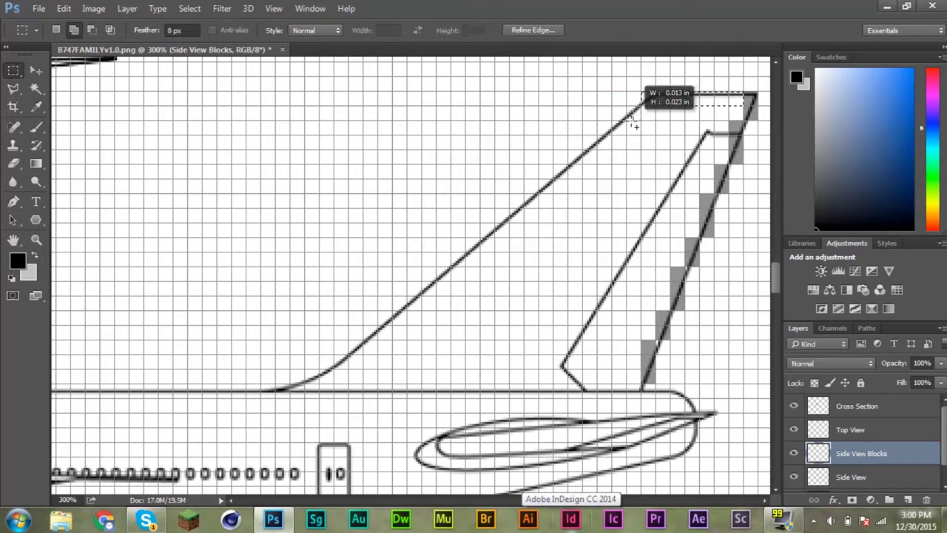
{"action": "left_click_drag", "start_coordinate": [615, 131], "coordinate": [592, 165]}
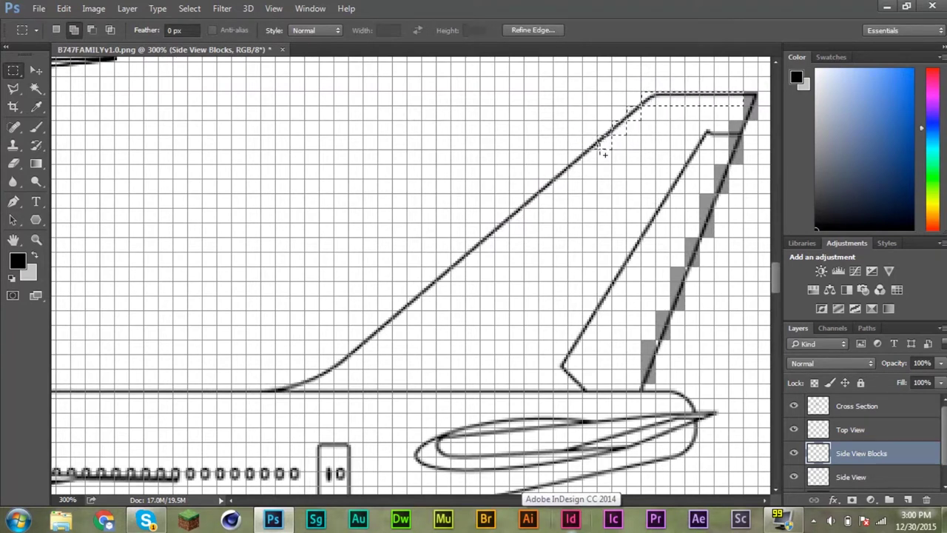
{"action": "mouse_move", "coordinate": [592, 164]}
{"action": "left_mouse_down"}
{"action": "mouse_move", "coordinate": [554, 177]}
{"action": "mouse_move", "coordinate": [481, 259]}
{"action": "left_mouse_up"}
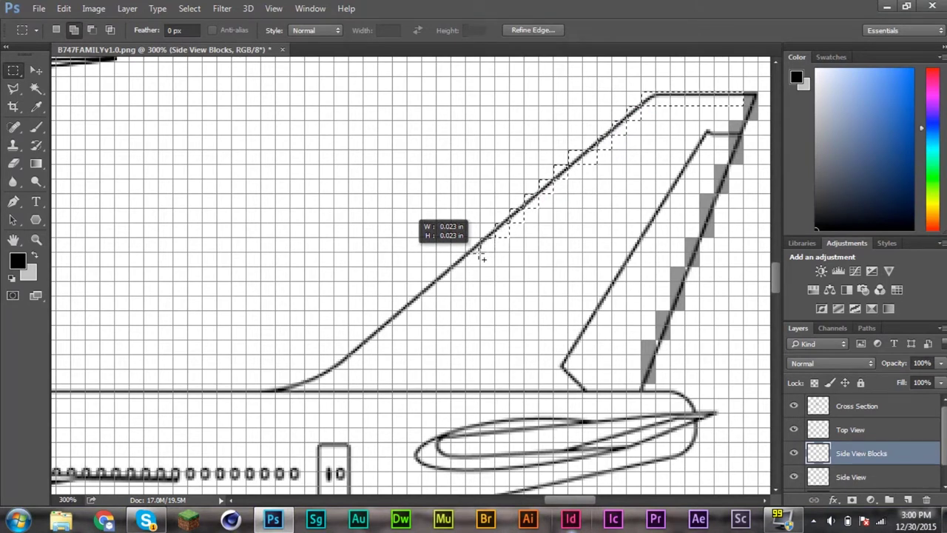
{"action": "mouse_move", "coordinate": [482, 258]}
{"action": "left_mouse_down"}
{"action": "mouse_move", "coordinate": [411, 316]}
{"action": "mouse_move", "coordinate": [383, 334]}
{"action": "mouse_move", "coordinate": [372, 330]}
{"action": "mouse_move", "coordinate": [358, 358]}
{"action": "mouse_move", "coordinate": [335, 370]}
{"action": "left_mouse_up"}
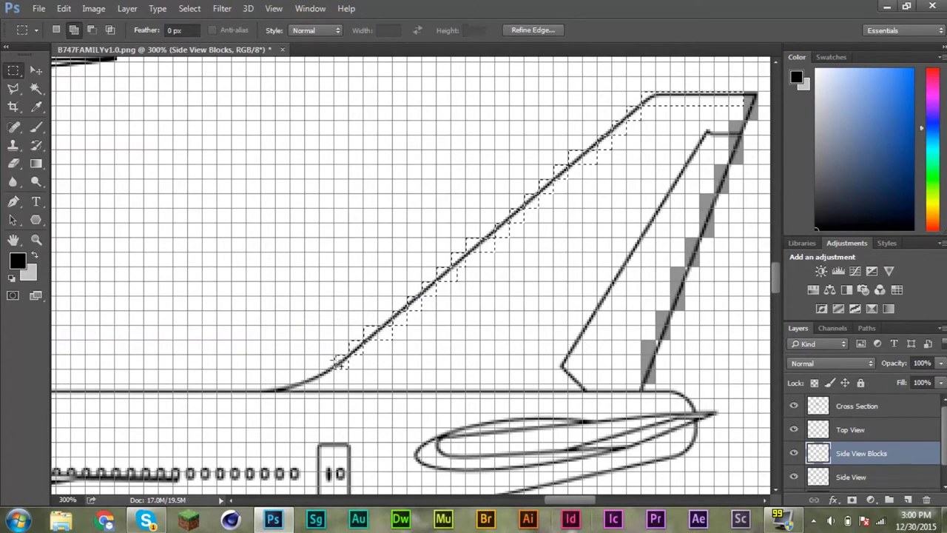
{"action": "left_click_drag", "start_coordinate": [333, 370], "coordinate": [296, 384]}
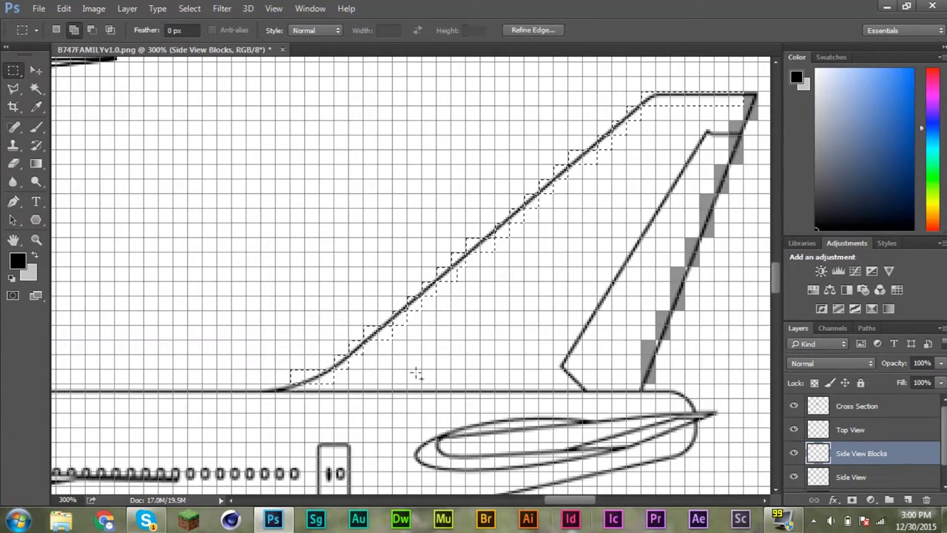
Fill the selected leading-edge squares grey, deselect, and select one square beside the edge.
{"action": "key", "text": "shift+F5"}
{"action": "key", "text": "Return"}
{"action": "key", "text": "ctrl+d"}
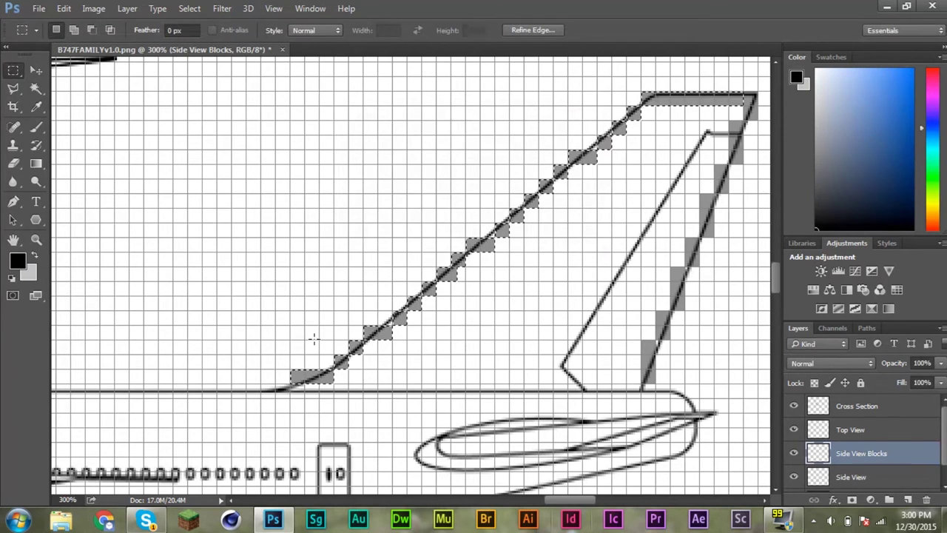
{"action": "left_click_drag", "start_coordinate": [458, 280], "coordinate": [441, 267]}
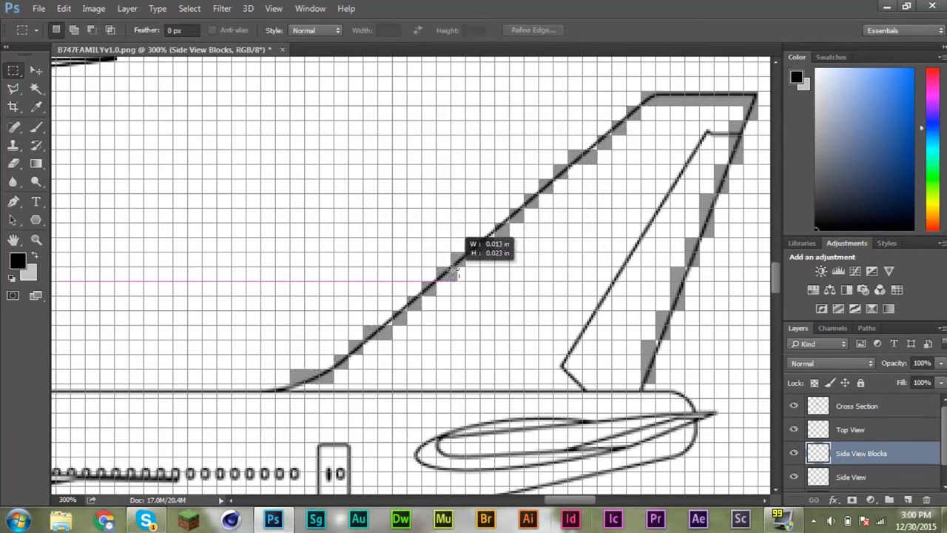
Copy a grey block and paste it into position along the fin's leading edge.
{"action": "left_click", "coordinate": [492, 283]}
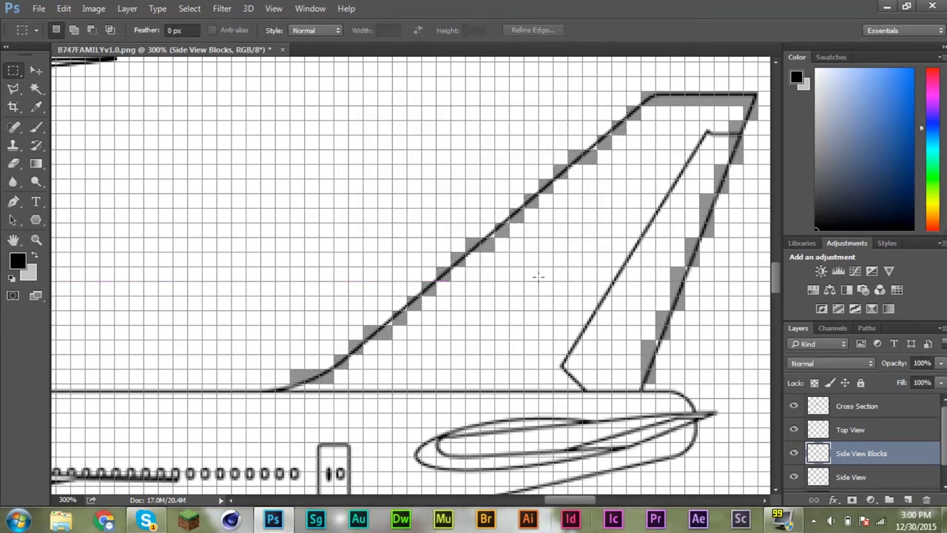
{"action": "left_click_drag", "start_coordinate": [569, 150], "coordinate": [581, 167]}
{"action": "key", "text": "ctrl+c"}
{"action": "key", "text": "ctrl+v"}
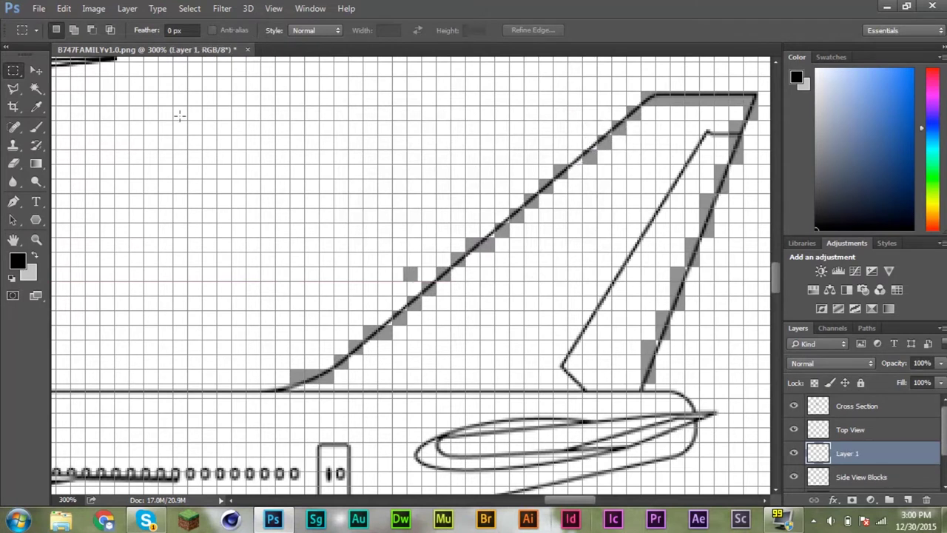
{"action": "key", "text": "v"}
{"action": "left_click_drag", "start_coordinate": [281, 216], "coordinate": [453, 113]}
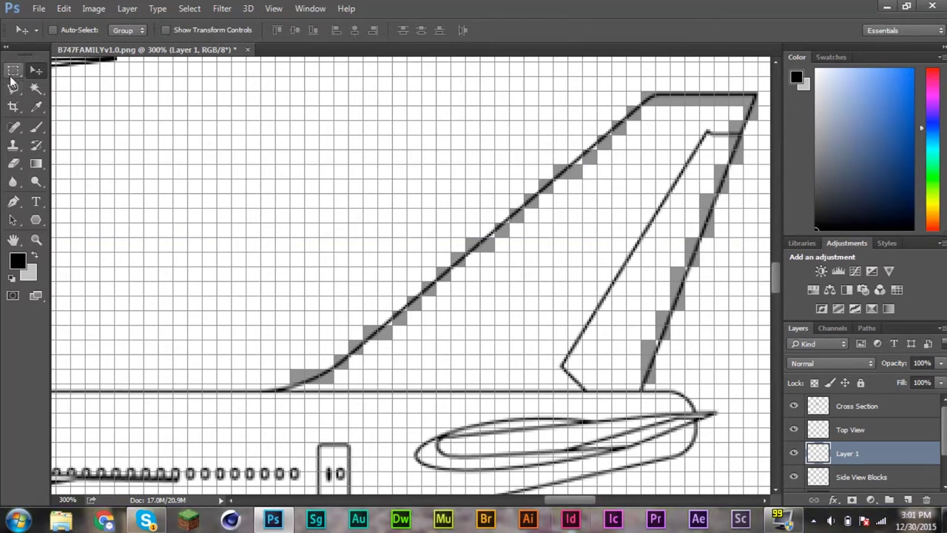
Try cutting a small square from the fin, dismissing the empty-selection error.
{"action": "left_click", "coordinate": [14, 70]}
{"action": "left_click_drag", "start_coordinate": [528, 126], "coordinate": [735, 187]}
{"action": "left_click", "coordinate": [644, 111]}
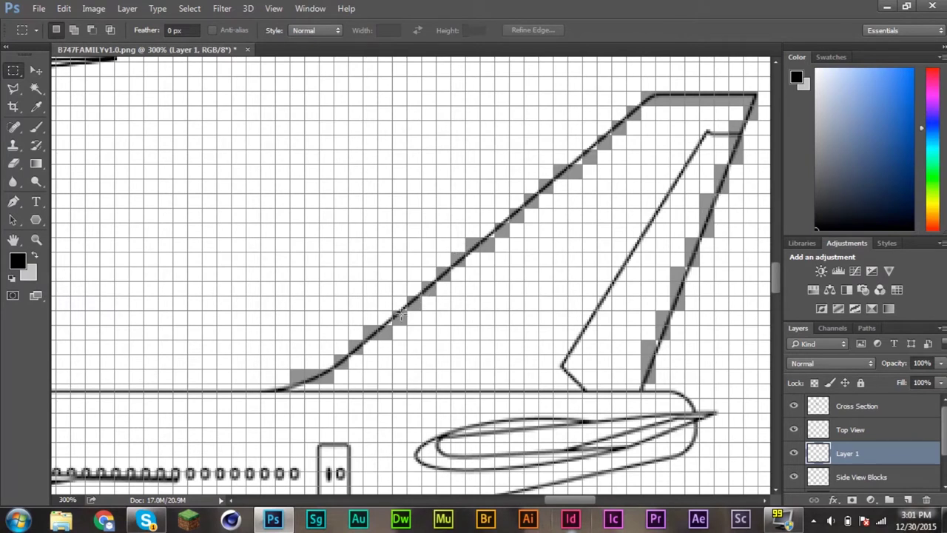
{"action": "left_click_drag", "start_coordinate": [480, 252], "coordinate": [466, 238]}
{"action": "key", "text": "ctrl+x"}
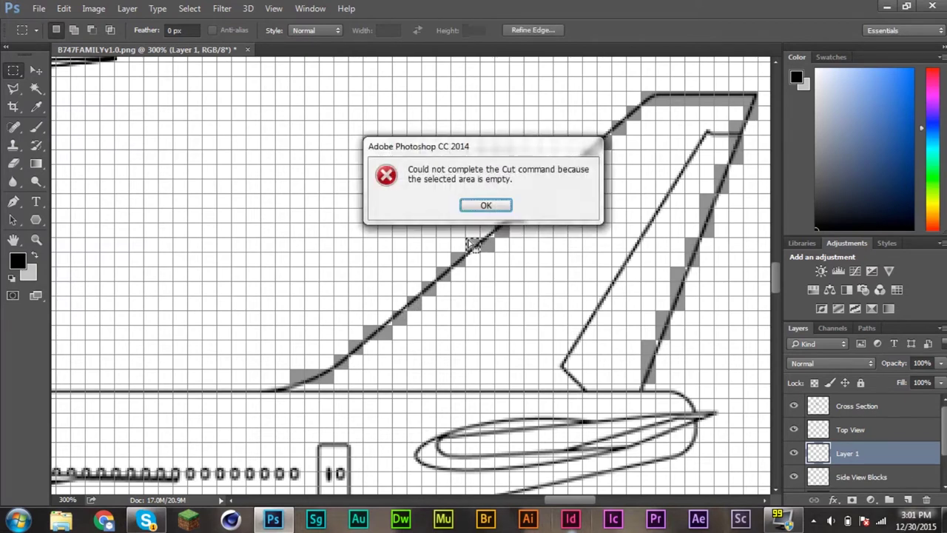
{"action": "key", "text": "Return"}
Merge the pasted blocks into Side View Blocks, nudging one into place, then bring up Save As.
{"action": "right_click", "coordinate": [896, 464]}
{"action": "left_click", "coordinate": [752, 365]}
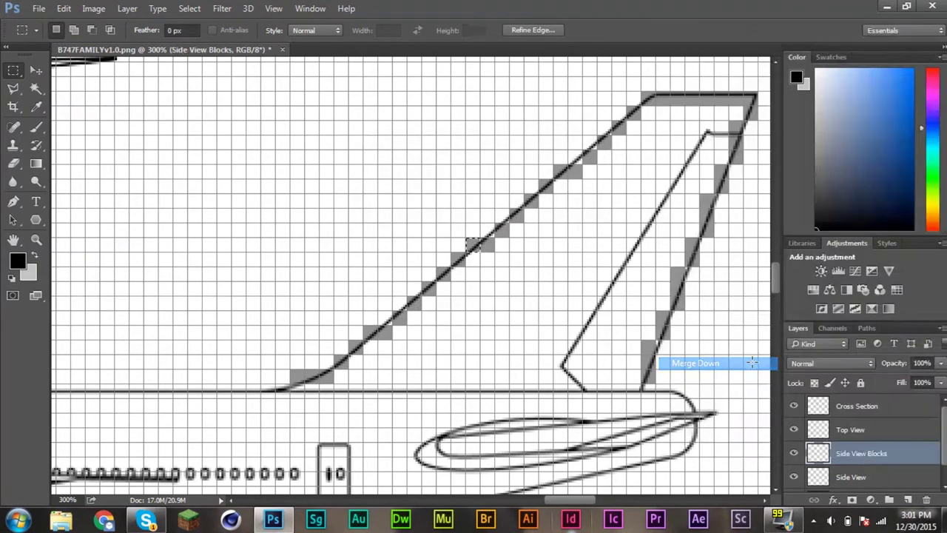
{"action": "key", "text": "v"}
{"action": "left_click_drag", "start_coordinate": [366, 238], "coordinate": [406, 228]}
{"action": "right_click", "coordinate": [843, 460]}
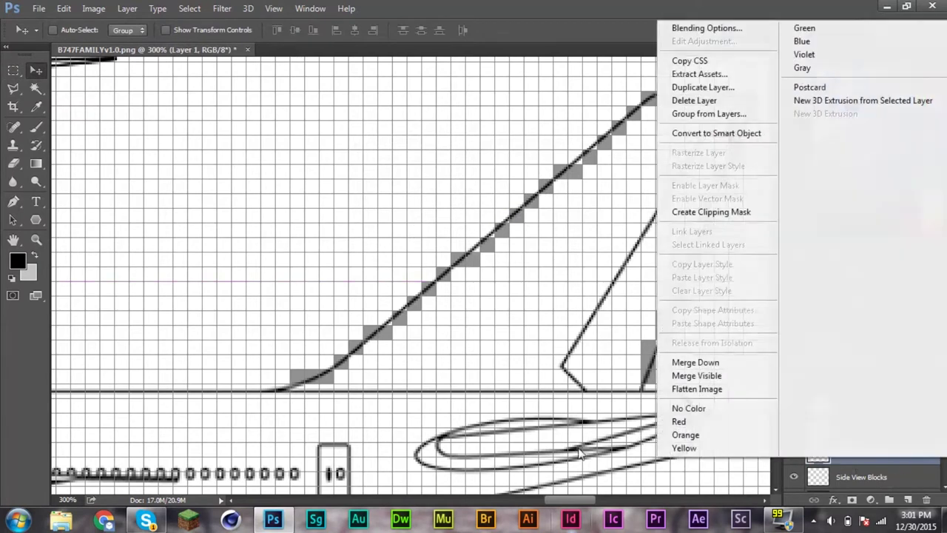
{"action": "left_click", "coordinate": [688, 362]}
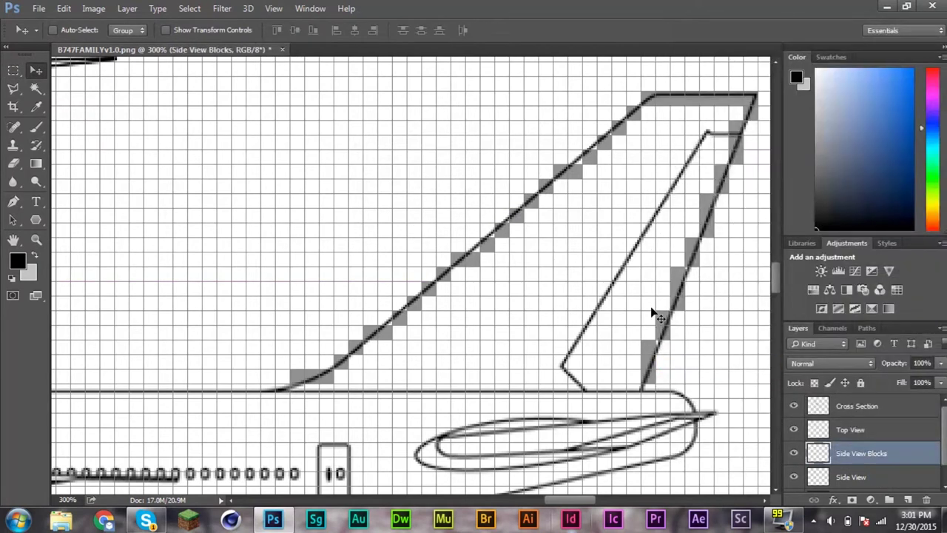
{"action": "key", "text": "ctrl+shift+s"}
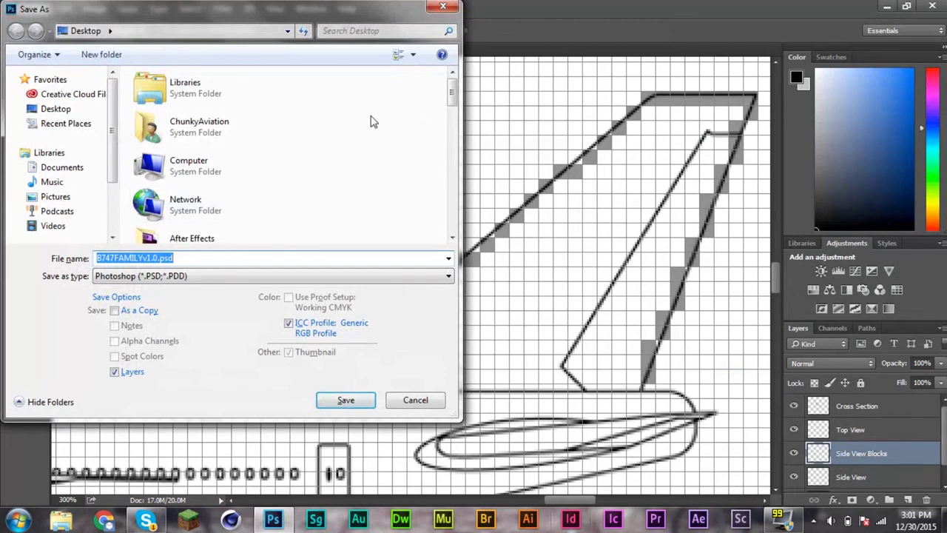
Save as 747-100.psd in Photoshop format, accepting Maximize Compatibility.
{"action": "key", "text": "Return"}
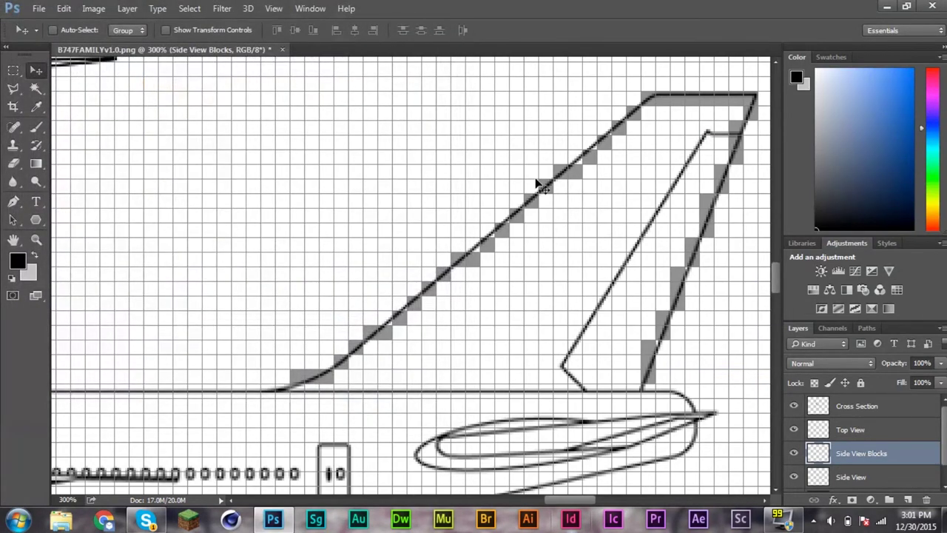
{"action": "key", "text": "ctrl+shift+s"}
{"action": "type", "text": "747-1"}
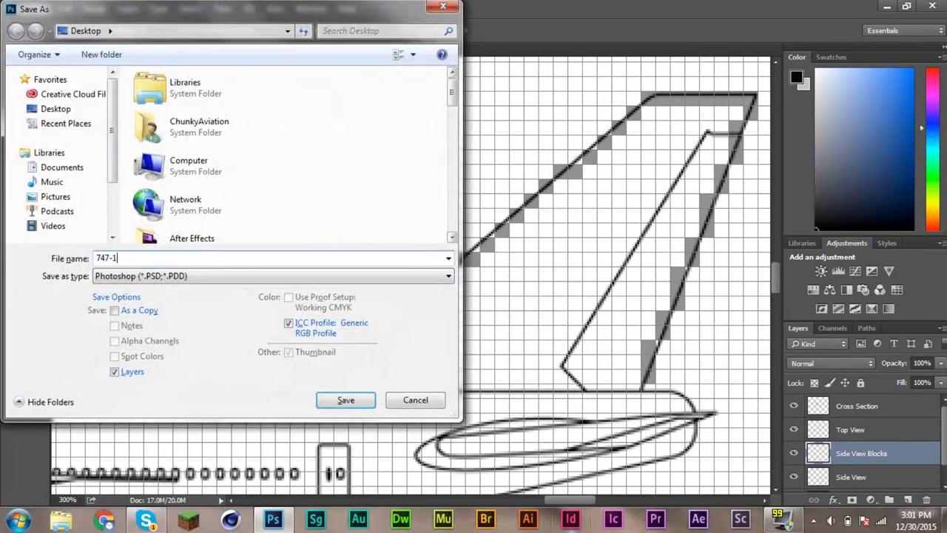
{"action": "key", "text": "Return"}
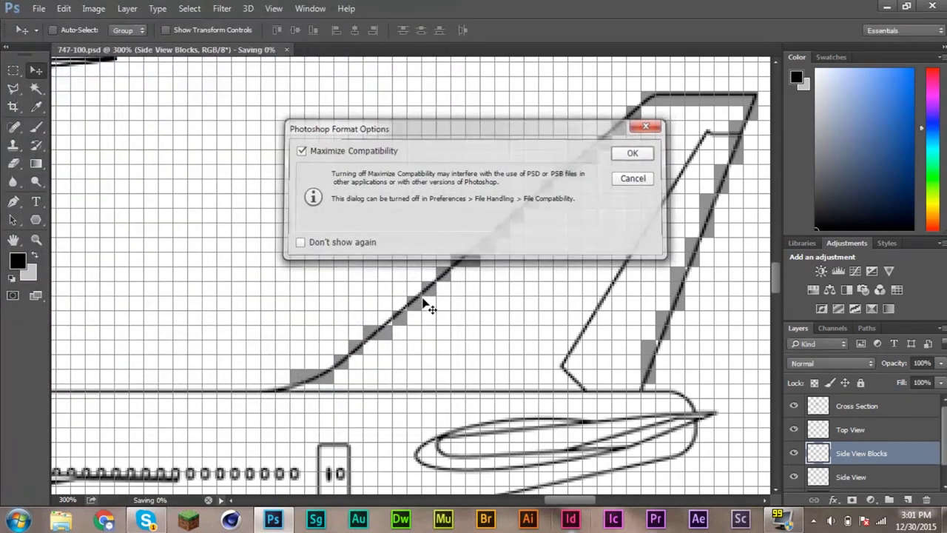
{"action": "key", "text": "Return"}
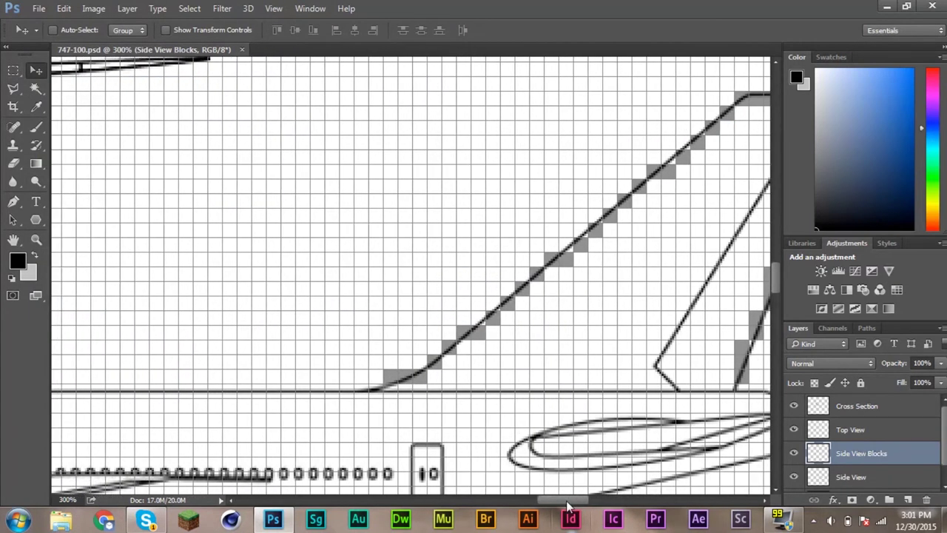
Delete stray grey blocks and fill two new small squares grey along the leading edge.
{"action": "left_click_drag", "start_coordinate": [580, 498], "coordinate": [566, 500]}
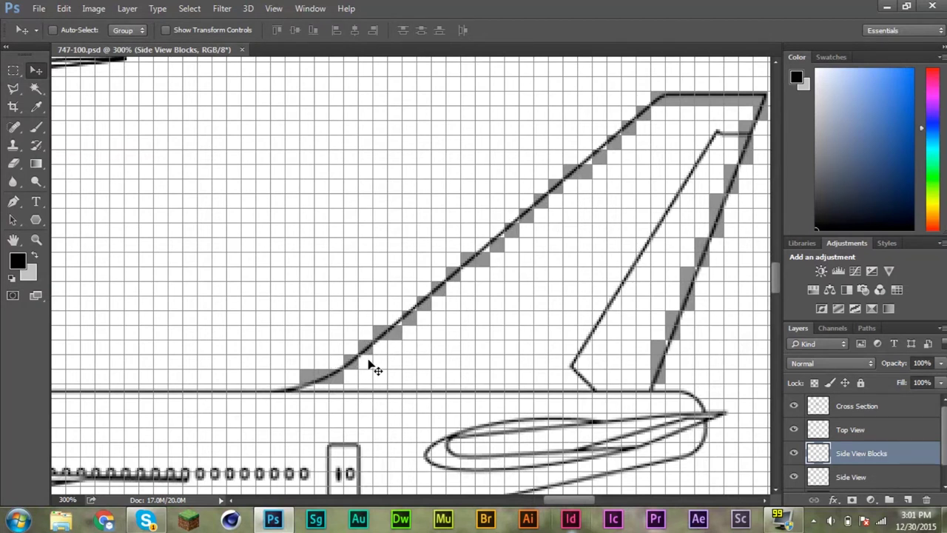
{"action": "left_click", "coordinate": [9, 68]}
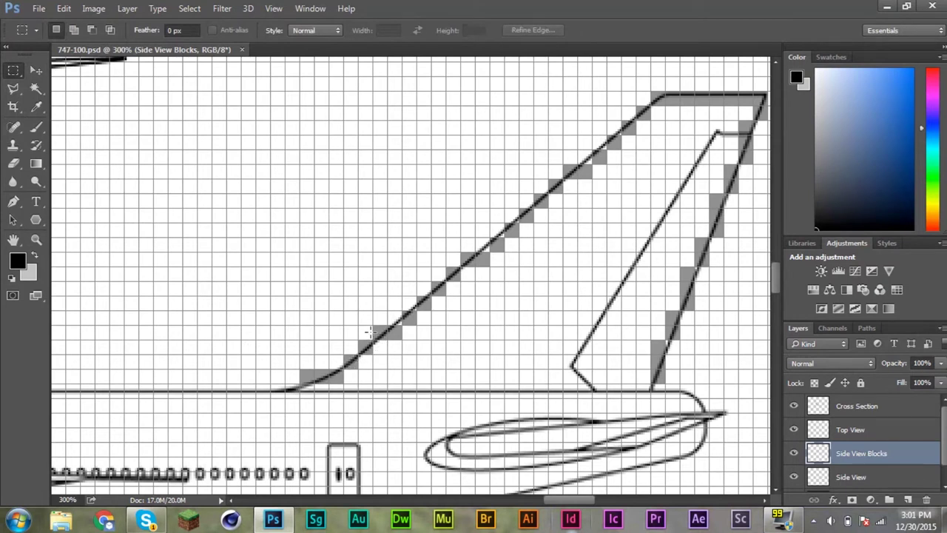
{"action": "mouse_move", "coordinate": [383, 343]}
{"action": "left_mouse_down"}
{"action": "mouse_move", "coordinate": [377, 326]}
{"action": "mouse_move", "coordinate": [360, 353]}
{"action": "mouse_move", "coordinate": [375, 370]}
{"action": "mouse_move", "coordinate": [389, 341]}
{"action": "left_mouse_up"}
{"action": "left_click", "coordinate": [362, 329]}
{"action": "key", "text": "Delete"}
{"action": "key", "text": "shift+BackSpace"}
{"action": "key", "text": "Return"}
{"action": "key", "text": "shift+BackSpace"}
{"action": "key", "text": "Return"}
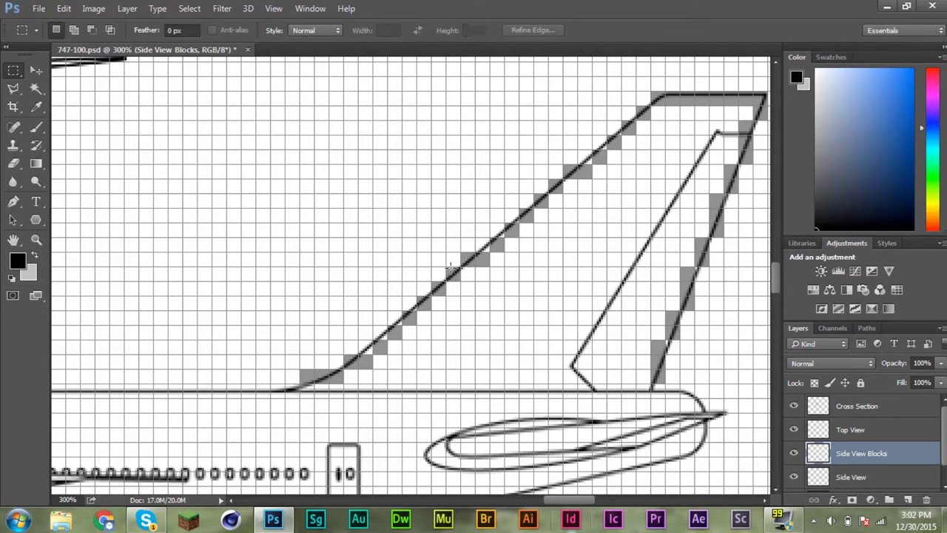
Duplicate a grey block, slide it into the leading-edge gap, merge into Side View Blocks, and save.
{"action": "left_click_drag", "start_coordinate": [461, 252], "coordinate": [475, 266]}
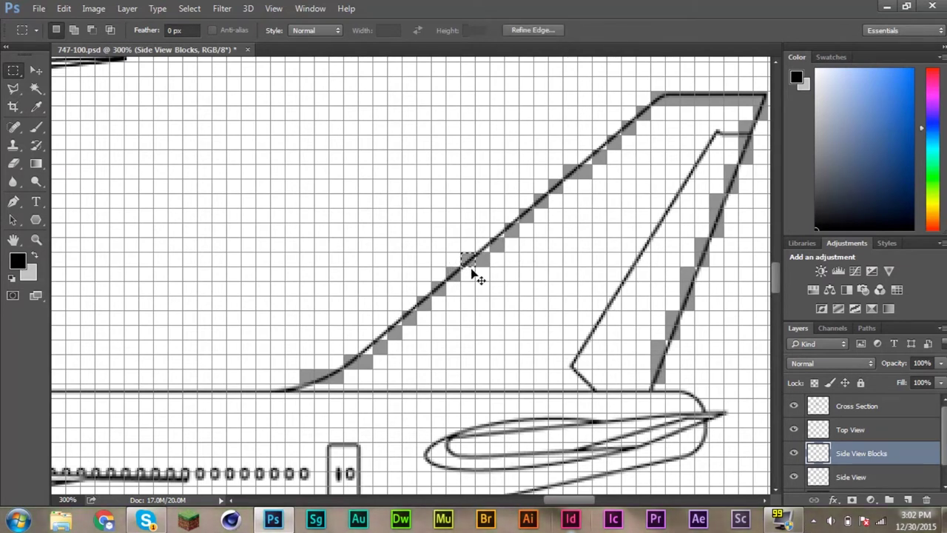
{"action": "key", "text": "ctrl+j"}
{"action": "left_click", "coordinate": [36, 69]}
{"action": "left_click_drag", "start_coordinate": [444, 258], "coordinate": [492, 257]}
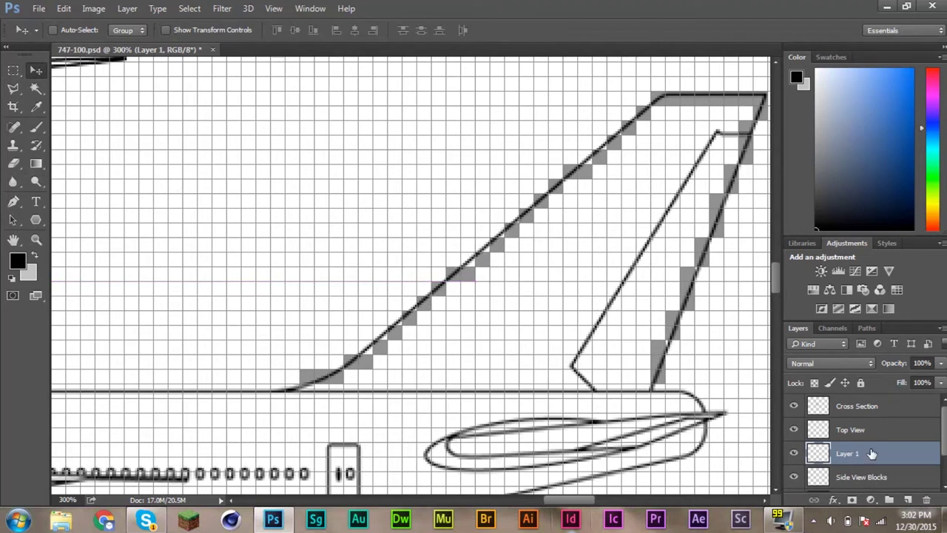
{"action": "right_click", "coordinate": [872, 454]}
{"action": "left_click", "coordinate": [695, 411]}
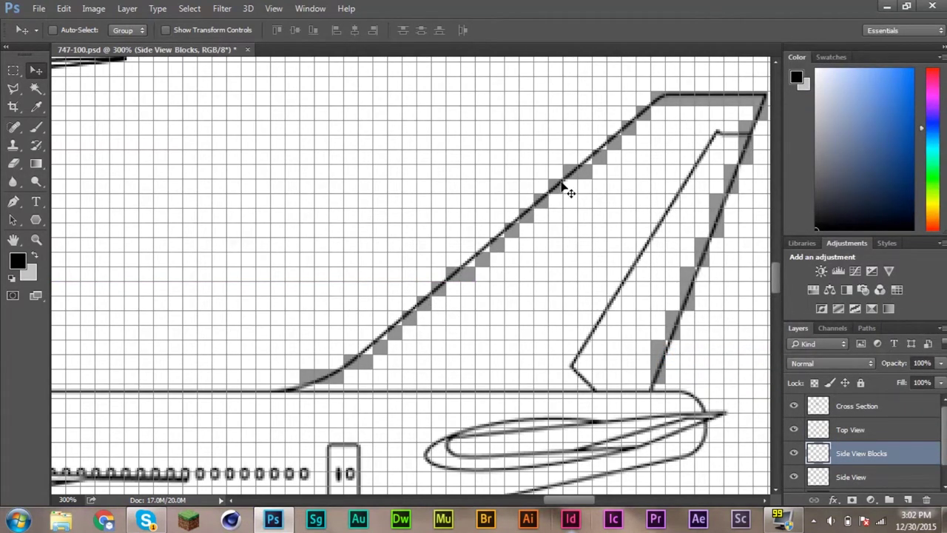
{"action": "key", "text": "ctrl+s"}
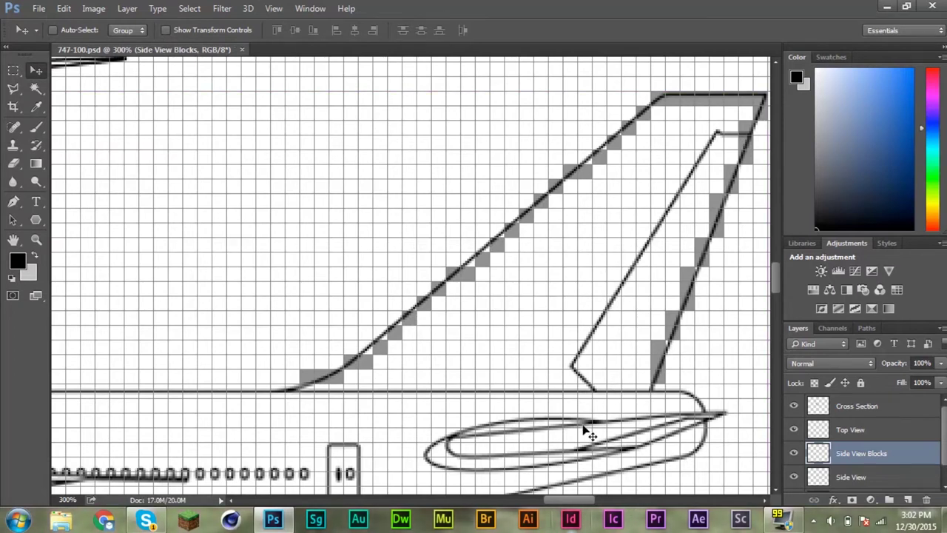
{"action": "left_click_drag", "start_coordinate": [559, 501], "coordinate": [548, 501]}
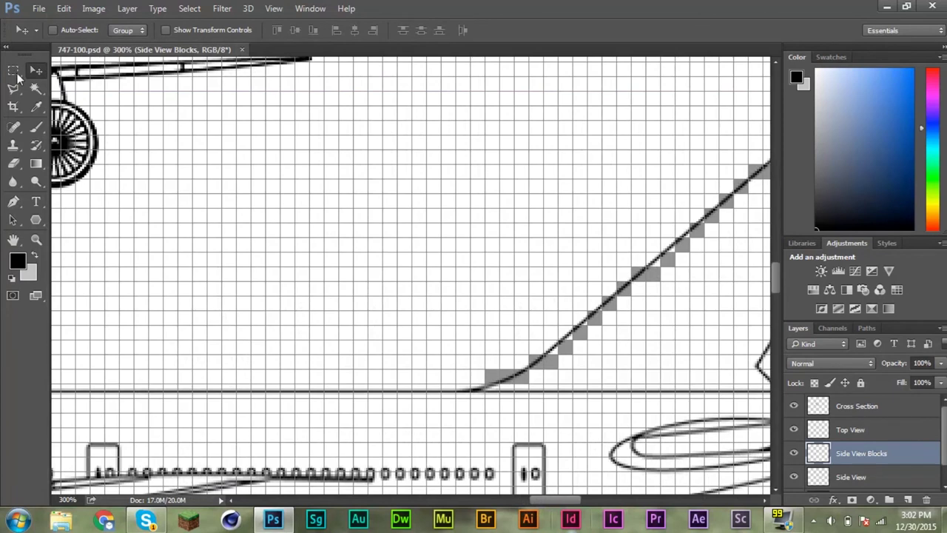
Fill a long grey strip along the fuselage's top line ahead of the fin.
{"action": "left_click", "coordinate": [15, 72]}
{"action": "left_click_drag", "start_coordinate": [485, 384], "coordinate": [214, 397]}
{"action": "key", "text": "shift+F5"}
{"action": "key", "text": "Return"}
{"action": "key", "text": "ctrl+d"}
{"action": "left_click_drag", "start_coordinate": [555, 501], "coordinate": [486, 505]}
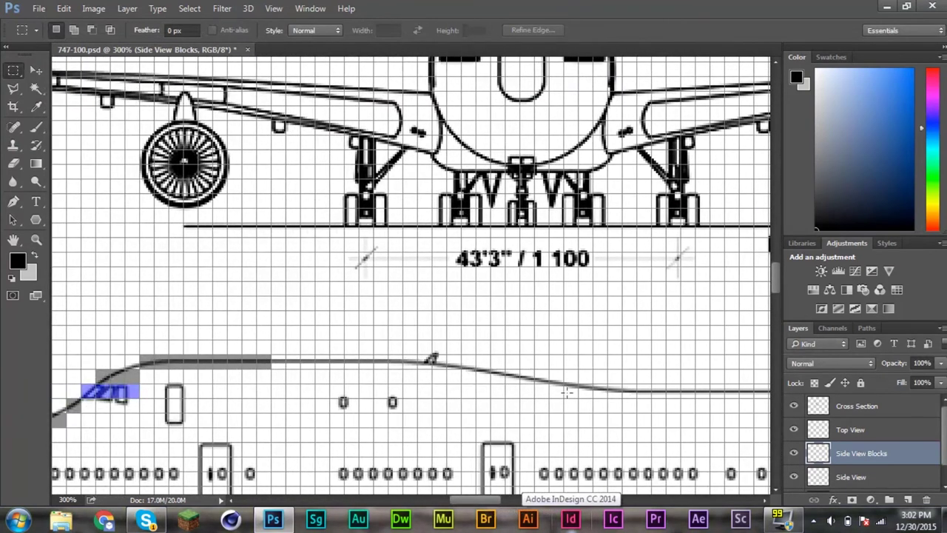
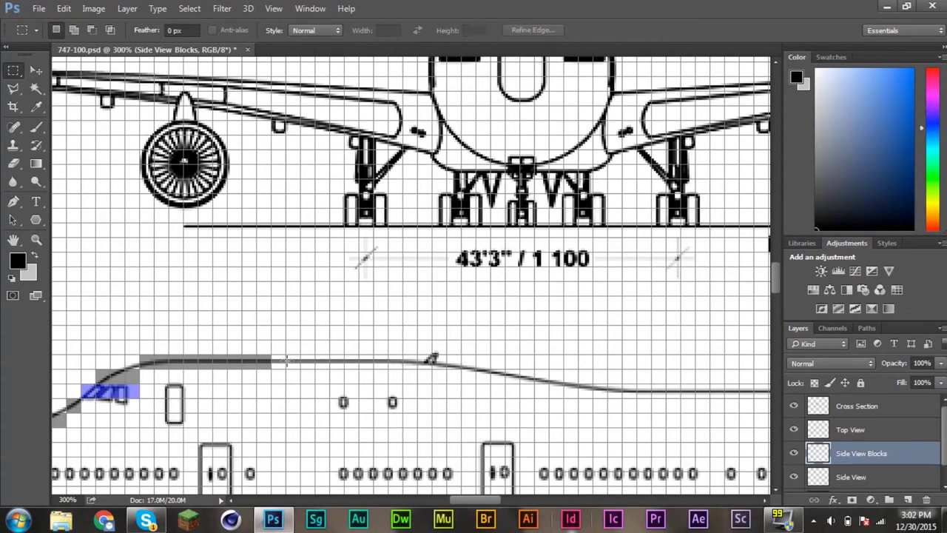
Marquee trial blocks beside the sloping fuselage top line behind the upper-deck hump.
{"action": "scroll", "coordinate": [287, 360], "scroll_direction": "down", "scroll_amount": 2}
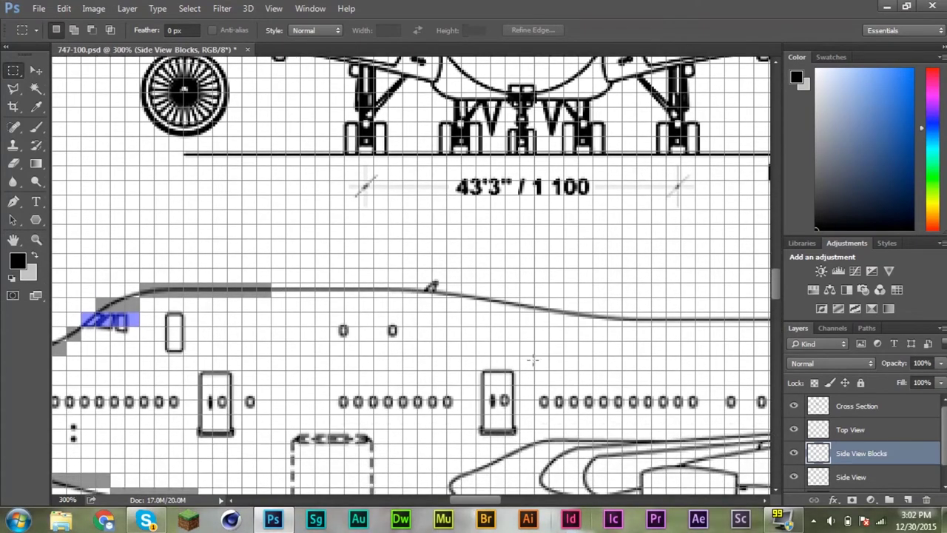
{"action": "left_click_drag", "start_coordinate": [748, 309], "coordinate": [596, 324]}
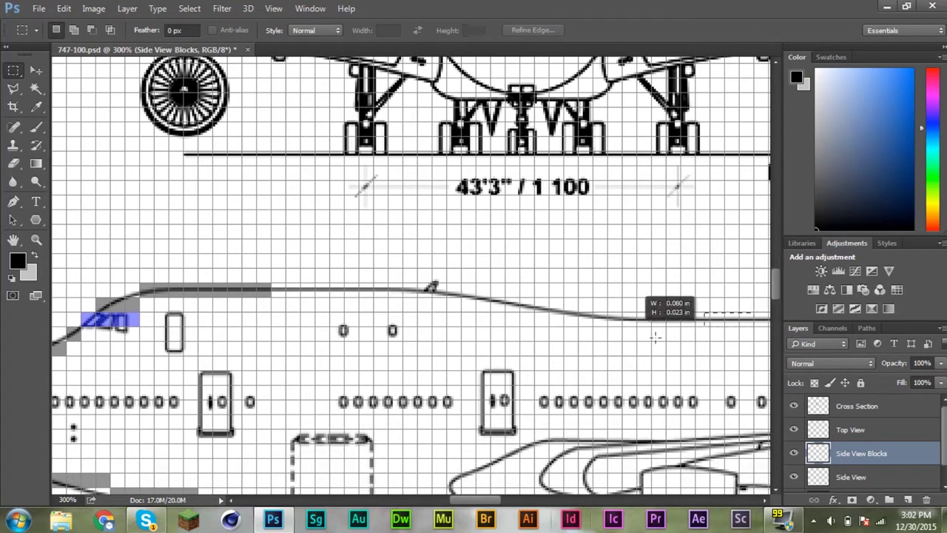
{"action": "left_click", "coordinate": [619, 318]}
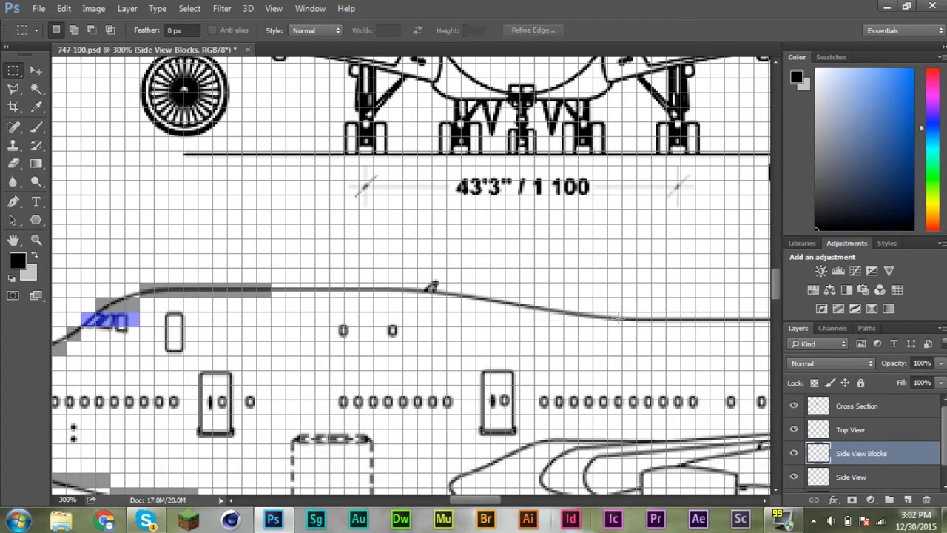
{"action": "left_click_drag", "start_coordinate": [681, 310], "coordinate": [530, 329]}
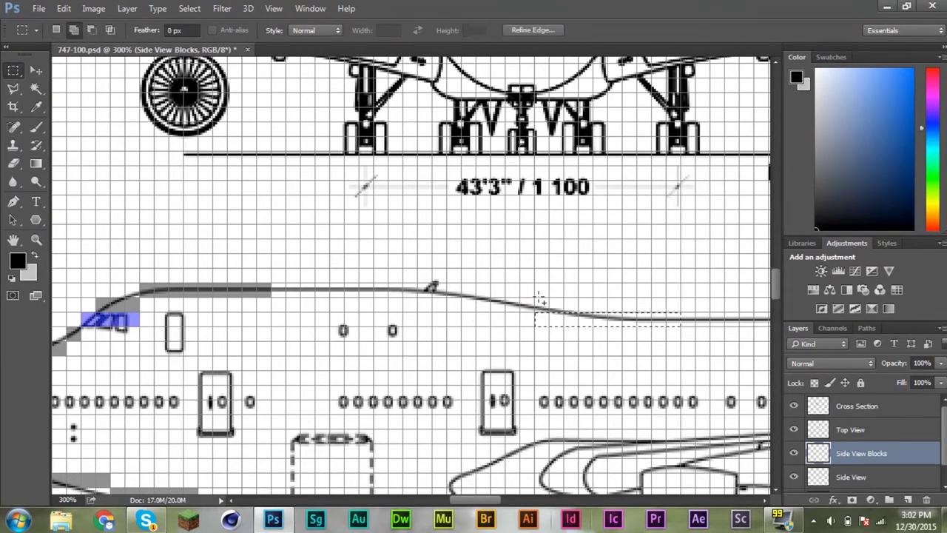
{"action": "left_click", "coordinate": [633, 314]}
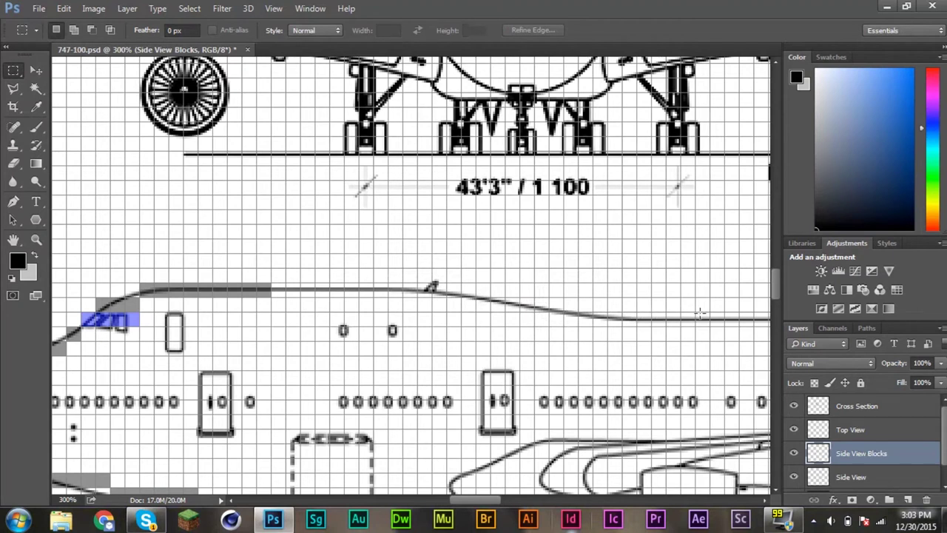
{"action": "mouse_move", "coordinate": [737, 317]}
{"action": "left_mouse_down"}
{"action": "mouse_move", "coordinate": [605, 335]}
{"action": "mouse_move", "coordinate": [591, 324]}
{"action": "mouse_move", "coordinate": [569, 333]}
{"action": "mouse_move", "coordinate": [579, 312]}
{"action": "mouse_move", "coordinate": [413, 316]}
{"action": "mouse_move", "coordinate": [433, 310]}
{"action": "left_mouse_up"}
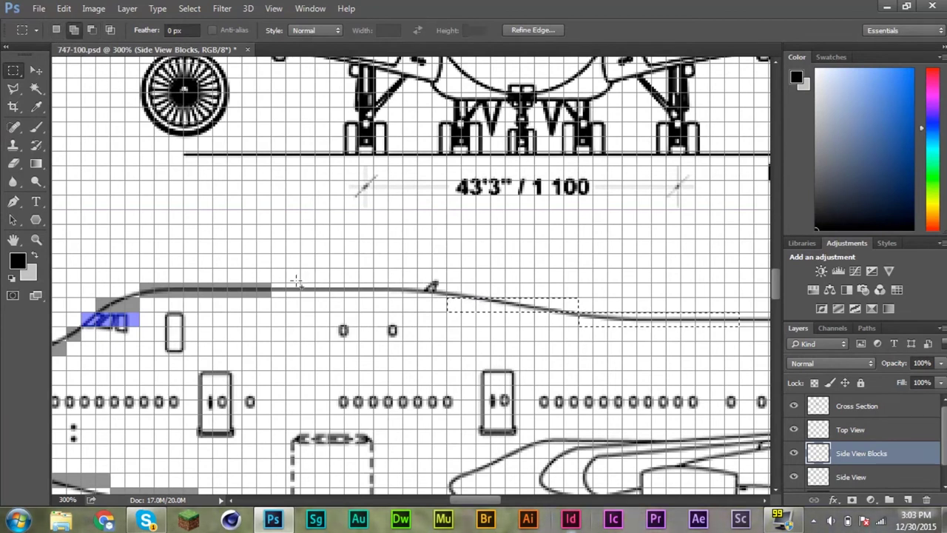
Add the sloping-line and raised-section blocks, then fill them with 50% grey and deselect.
{"action": "left_click_drag", "start_coordinate": [271, 284], "coordinate": [427, 303]}
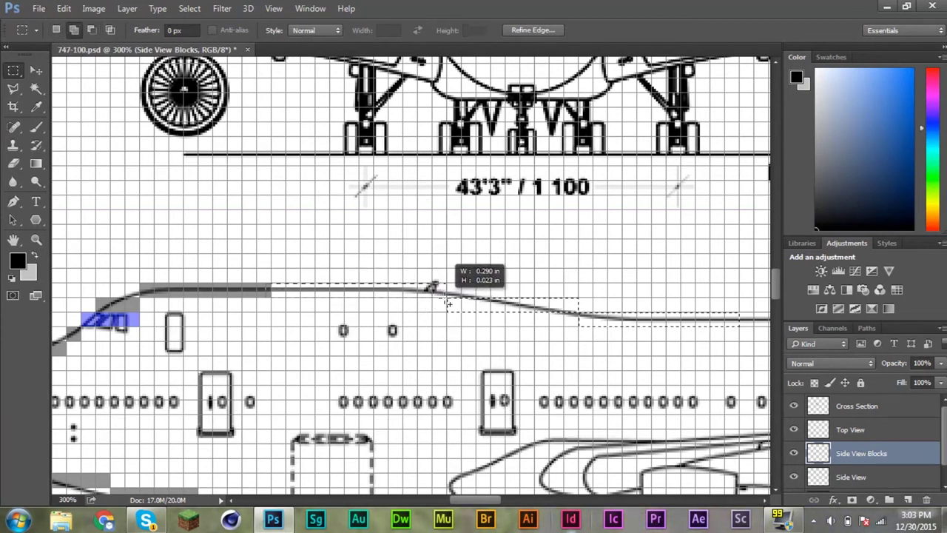
{"action": "left_click_drag", "start_coordinate": [427, 303], "coordinate": [446, 296]}
{"action": "key", "text": "shift+F5"}
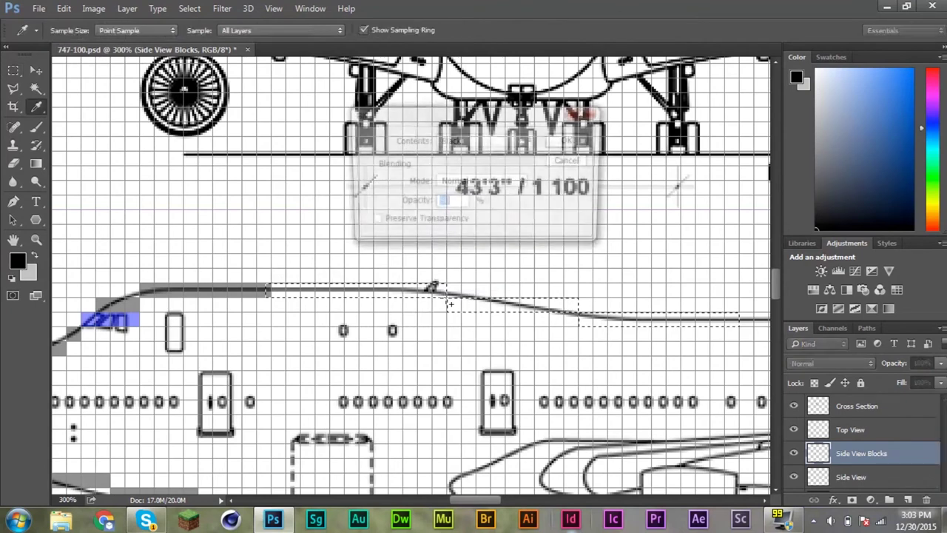
{"action": "key", "text": "Return"}
{"action": "key", "text": "ctrl+d"}
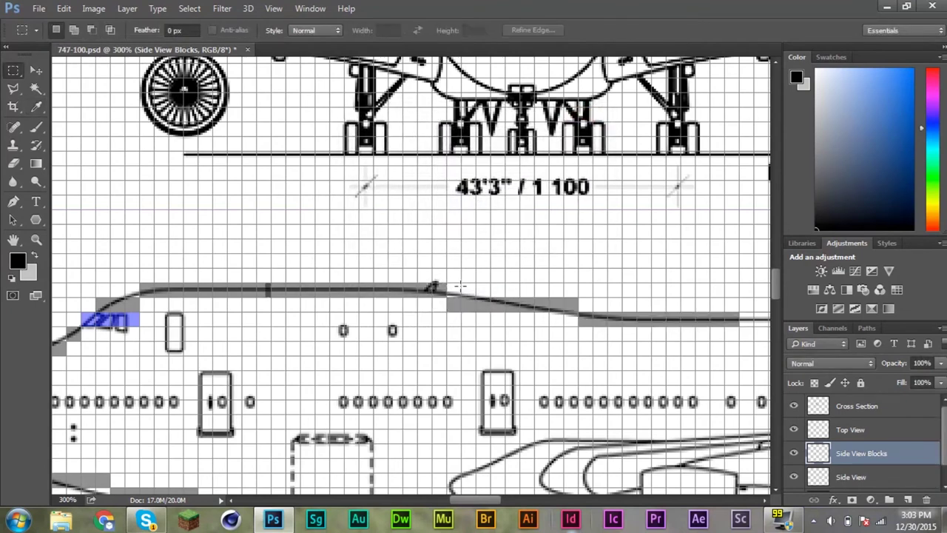
Save 747-100.psd and scroll the view over to the tail section.
{"action": "key", "text": "ctrl+s"}
{"action": "left_click_drag", "start_coordinate": [477, 503], "coordinate": [459, 503]}
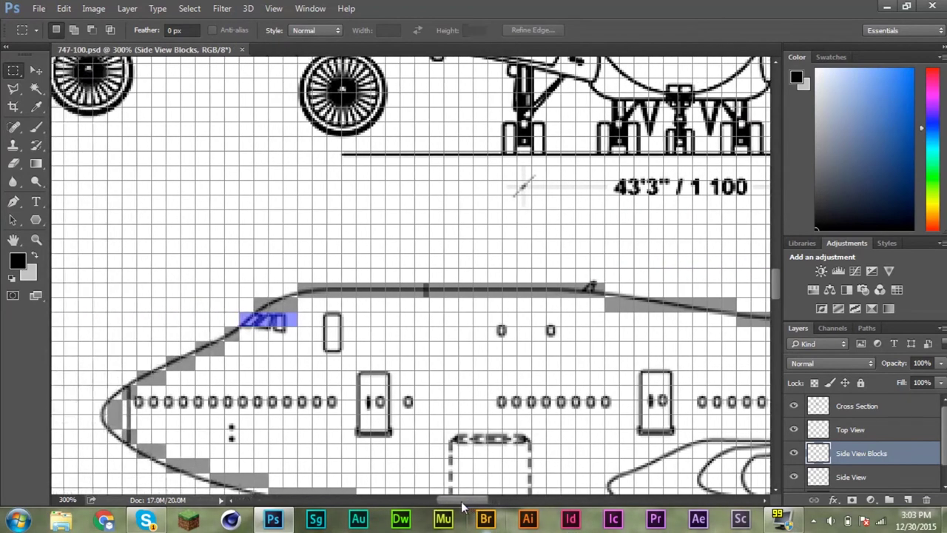
{"action": "left_click_drag", "start_coordinate": [777, 281], "coordinate": [777, 293]}
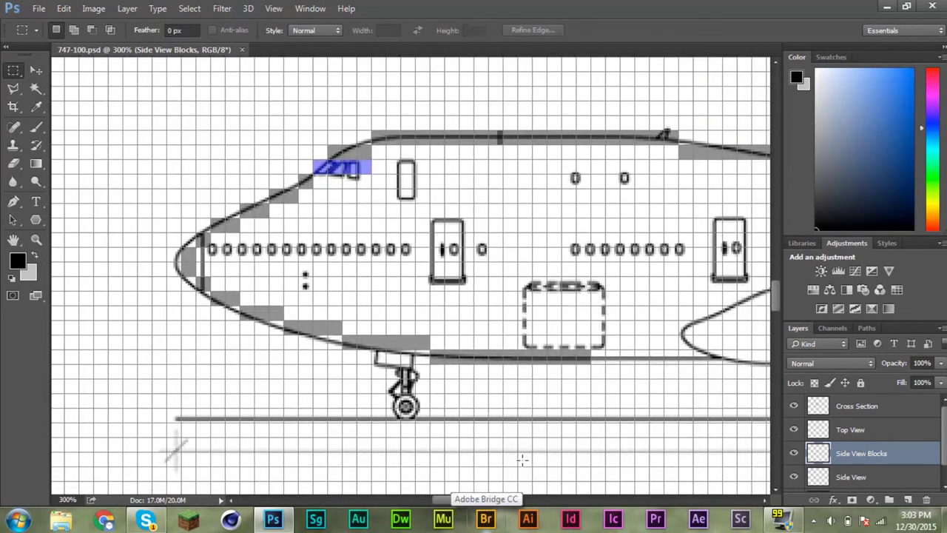
{"action": "scroll", "coordinate": [436, 480], "scroll_direction": "right", "scroll_amount": 5}
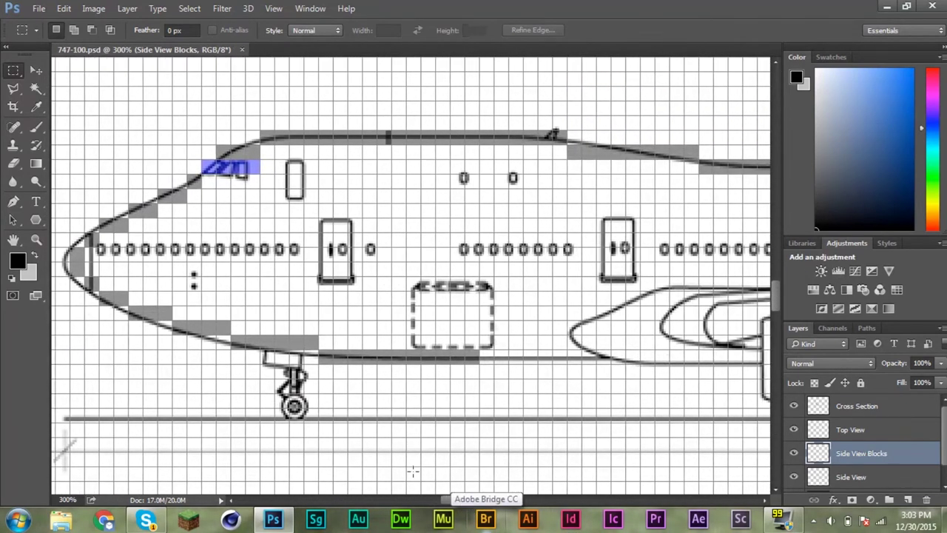
{"action": "left_click_drag", "start_coordinate": [240, 429], "coordinate": [482, 431]}
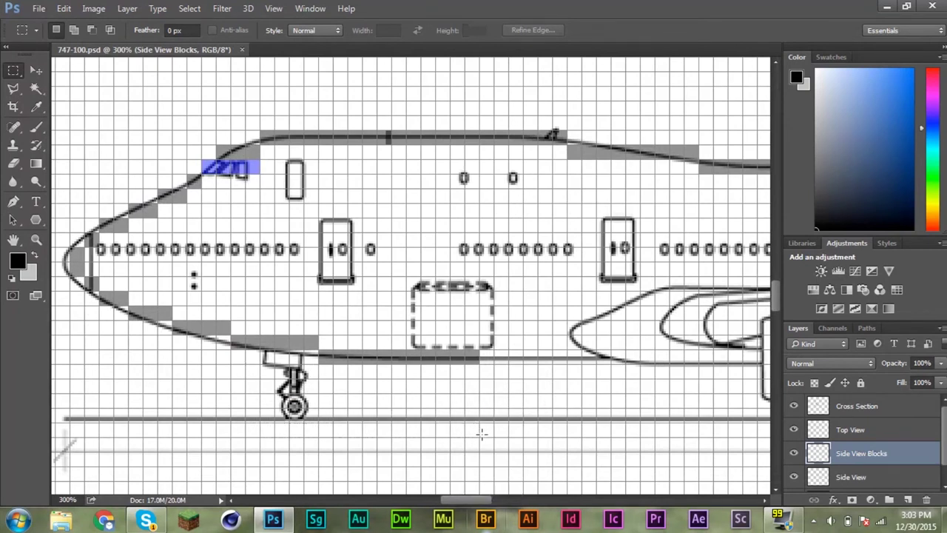
{"action": "left_click_drag", "start_coordinate": [461, 497], "coordinate": [576, 500]}
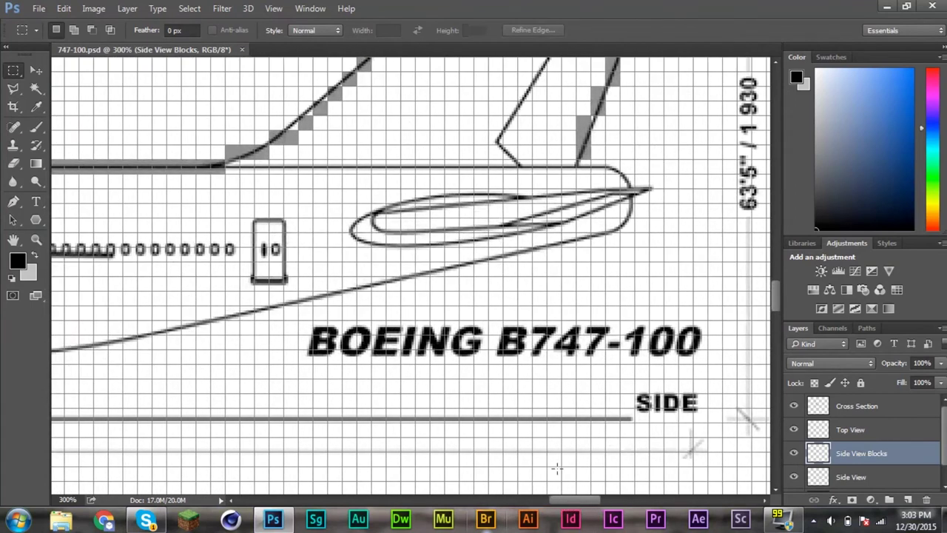
Fill a grey strip along the tail's top line and deselect it.
{"action": "mouse_move", "coordinate": [224, 162]}
{"action": "left_mouse_down"}
{"action": "mouse_move", "coordinate": [618, 167]}
{"action": "mouse_move", "coordinate": [620, 176]}
{"action": "left_mouse_up"}
{"action": "key", "text": "alt+BackSpace"}
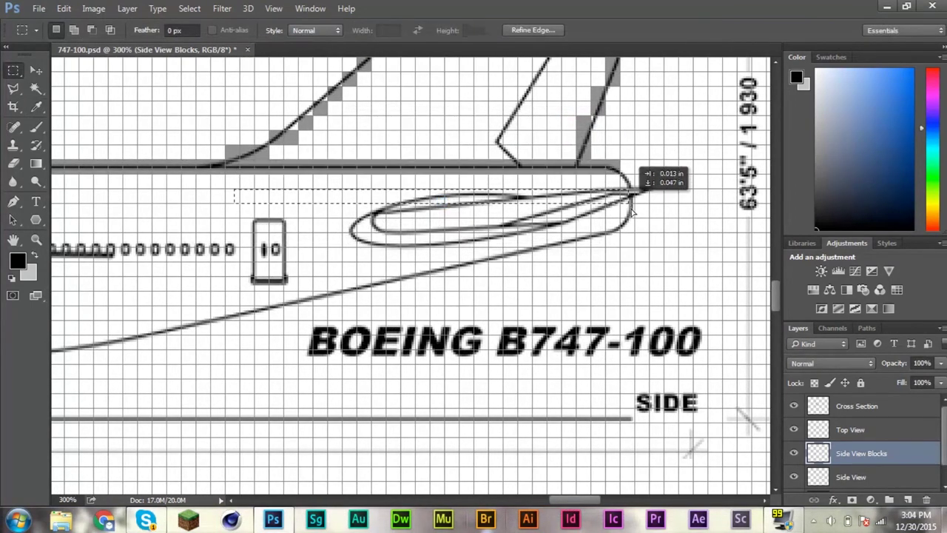
{"action": "key", "text": "ctrl+d"}
{"action": "left_click_drag", "start_coordinate": [620, 175], "coordinate": [626, 223]}
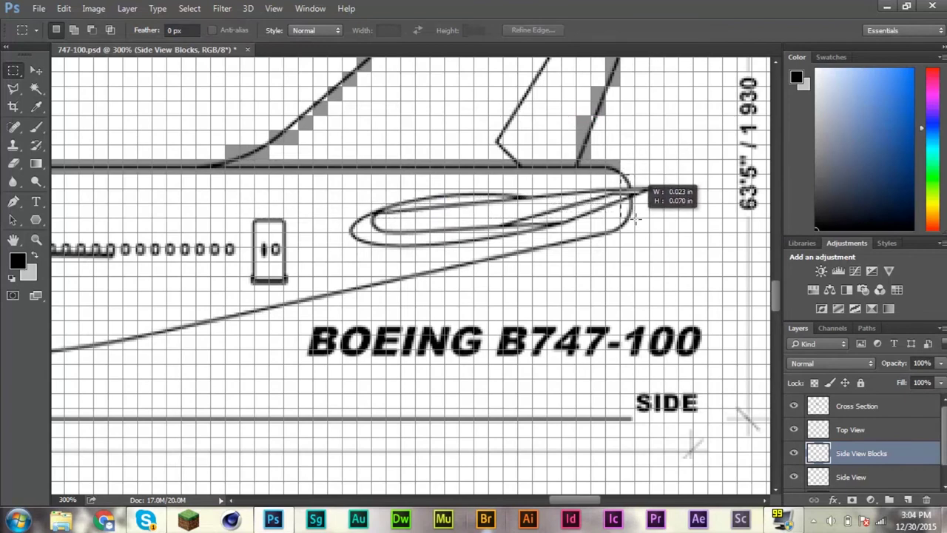
{"action": "key", "text": "ctrl+d"}
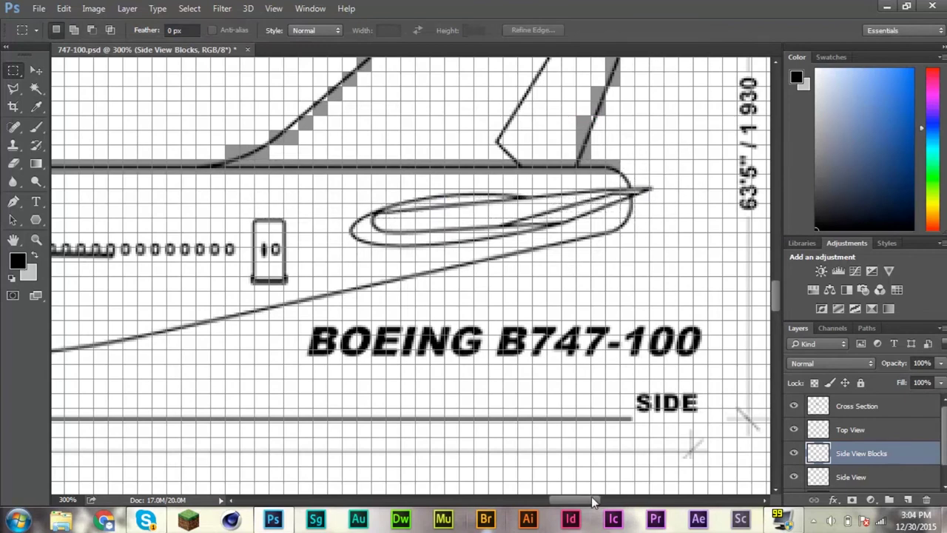
{"action": "left_click_drag", "start_coordinate": [594, 500], "coordinate": [582, 500]}
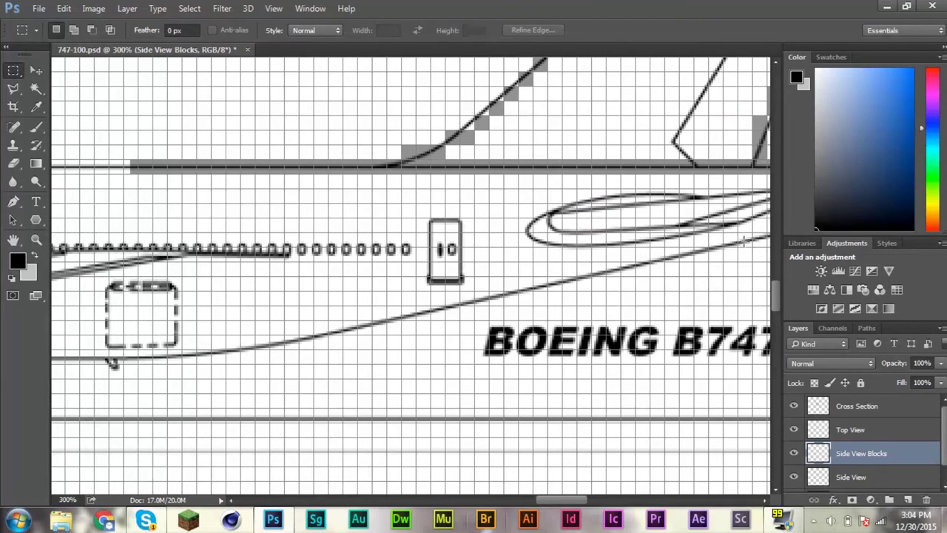
{"action": "left_click_drag", "start_coordinate": [560, 503], "coordinate": [565, 500]}
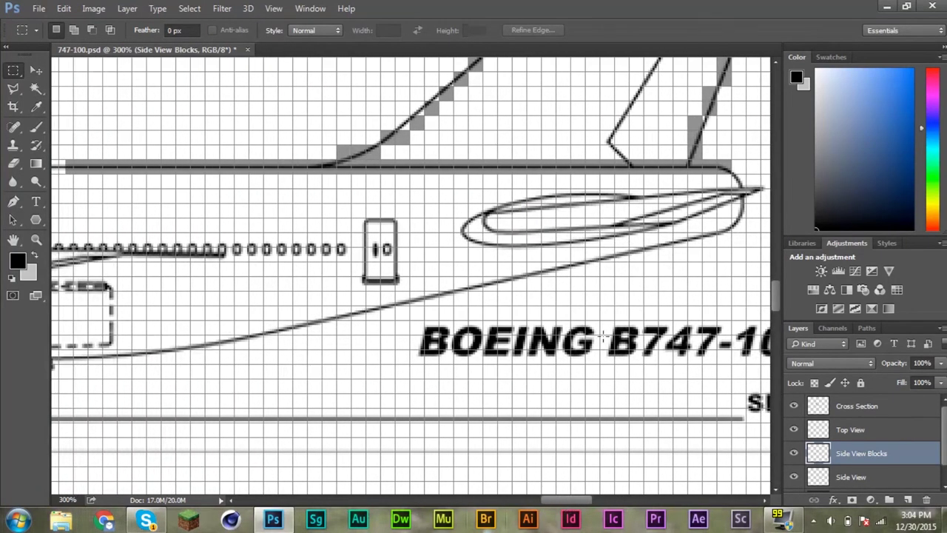
Marquee a stepped chain of blocks down the tail's underside line.
{"action": "mouse_move", "coordinate": [733, 178]}
{"action": "left_mouse_down"}
{"action": "mouse_move", "coordinate": [711, 226]}
{"action": "mouse_move", "coordinate": [635, 258]}
{"action": "mouse_move", "coordinate": [488, 285]}
{"action": "left_mouse_up"}
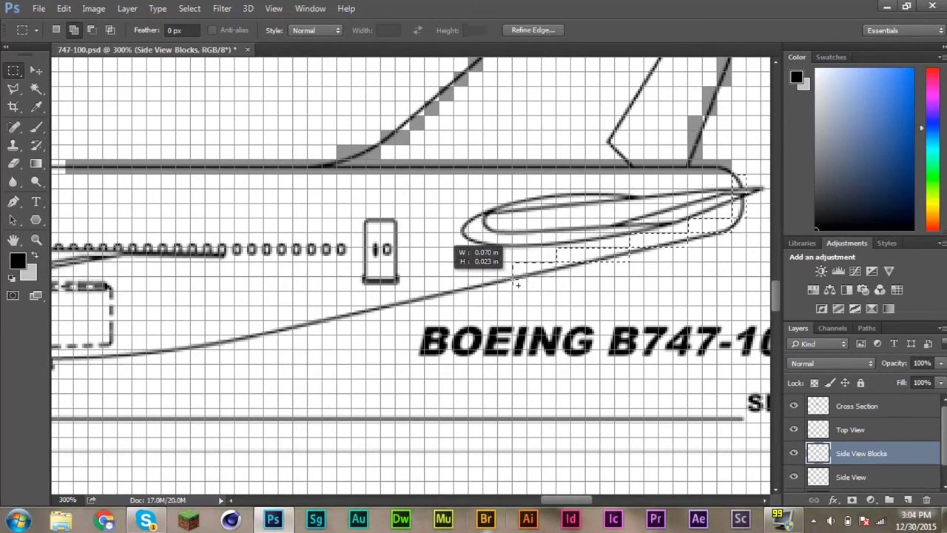
{"action": "left_click_drag", "start_coordinate": [489, 285], "coordinate": [500, 279]}
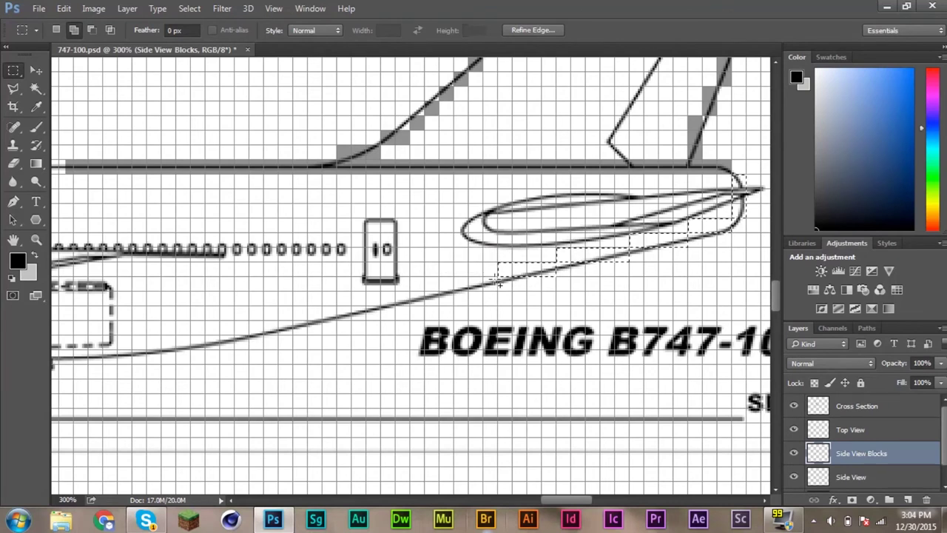
{"action": "left_click_drag", "start_coordinate": [498, 279], "coordinate": [433, 294]}
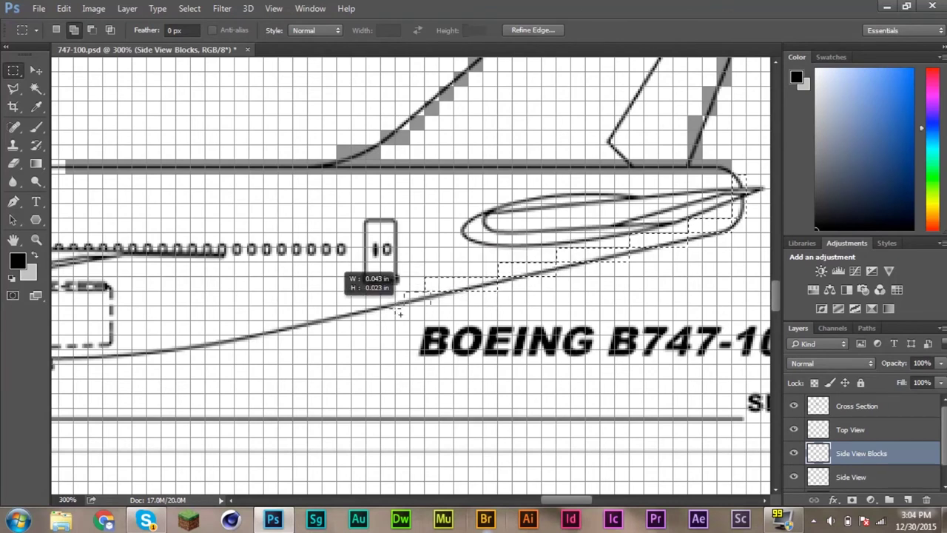
{"action": "left_click_drag", "start_coordinate": [433, 294], "coordinate": [369, 307]}
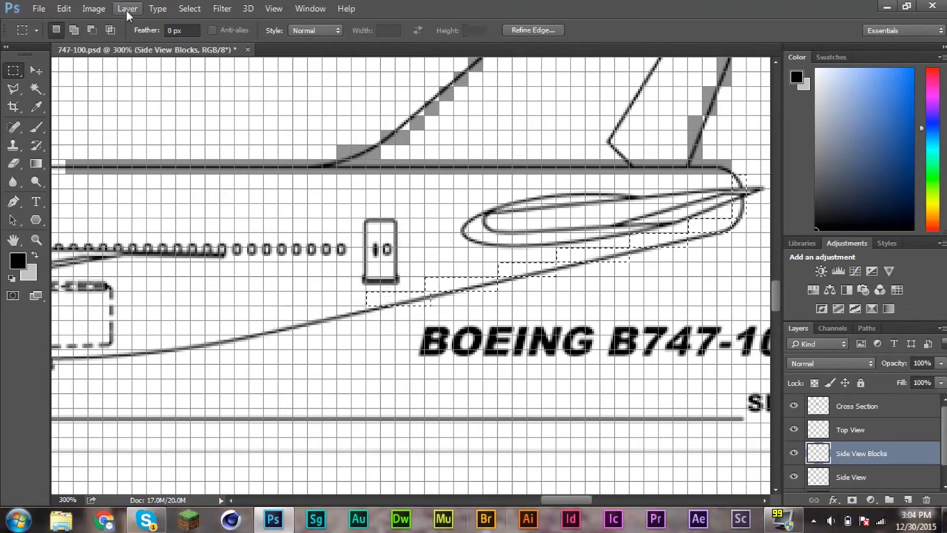
{"action": "left_click_drag", "start_coordinate": [426, 288], "coordinate": [426, 294]}
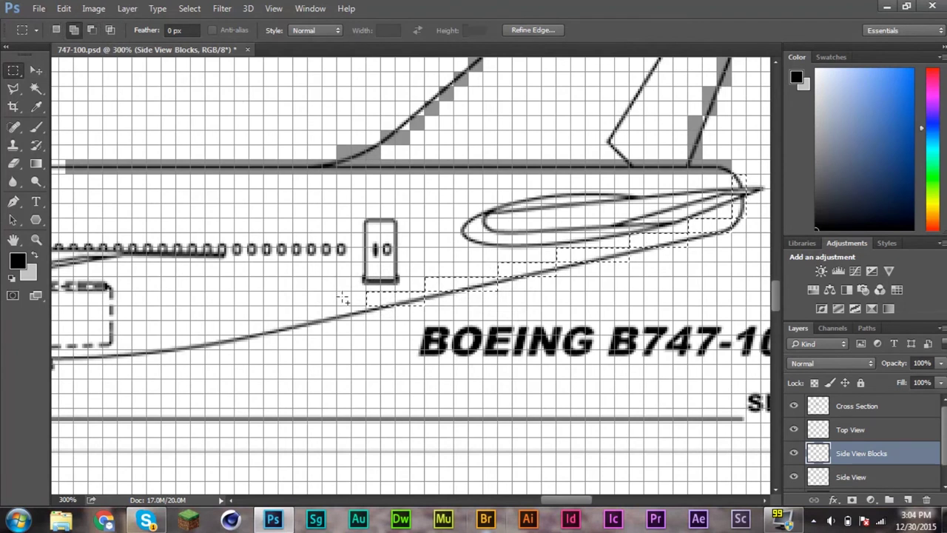
{"action": "mouse_move", "coordinate": [366, 305]}
{"action": "left_mouse_down"}
{"action": "mouse_move", "coordinate": [178, 355]}
{"action": "mouse_move", "coordinate": [162, 349]}
{"action": "left_mouse_up"}
Add more stepped underside boxes further forward along the rear fuselage.
{"action": "left_click_drag", "start_coordinate": [560, 500], "coordinate": [531, 509]}
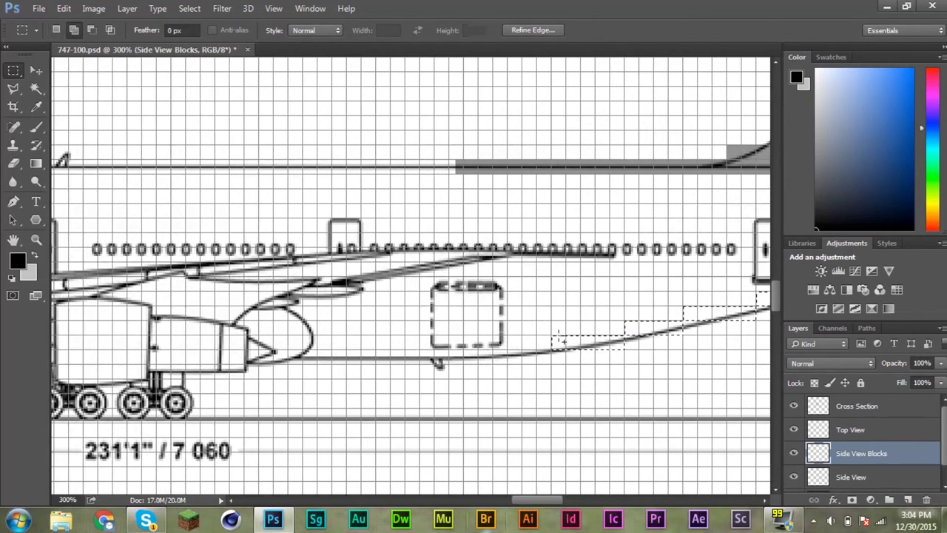
{"action": "left_click_drag", "start_coordinate": [552, 334], "coordinate": [524, 355]}
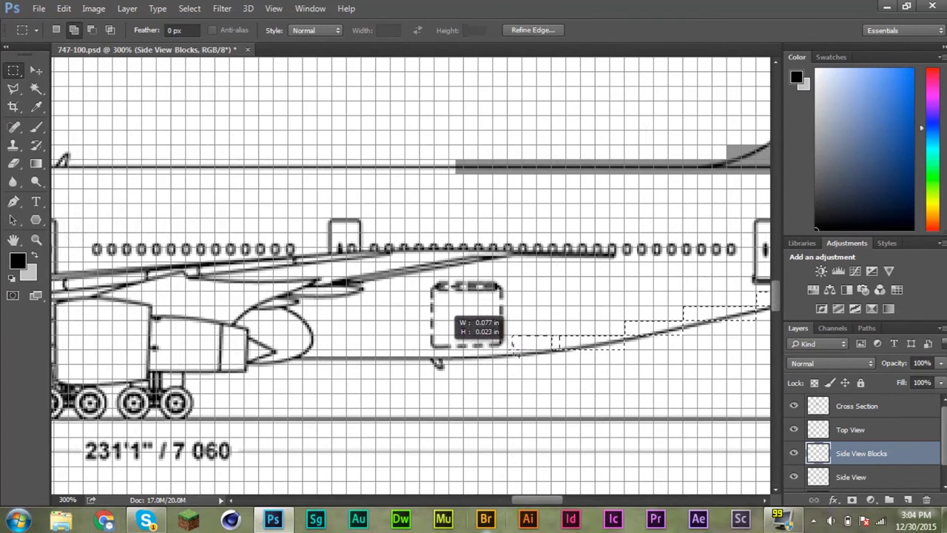
{"action": "left_click_drag", "start_coordinate": [524, 355], "coordinate": [524, 354]}
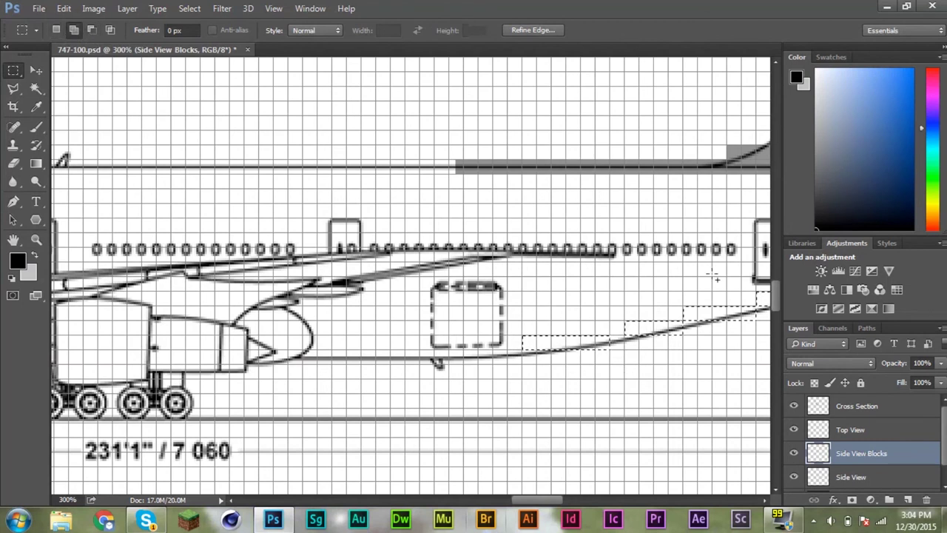
{"action": "key", "text": "shift"}
{"action": "left_click_drag", "start_coordinate": [620, 330], "coordinate": [619, 331]}
{"action": "left_click_drag", "start_coordinate": [682, 321], "coordinate": [610, 335]}
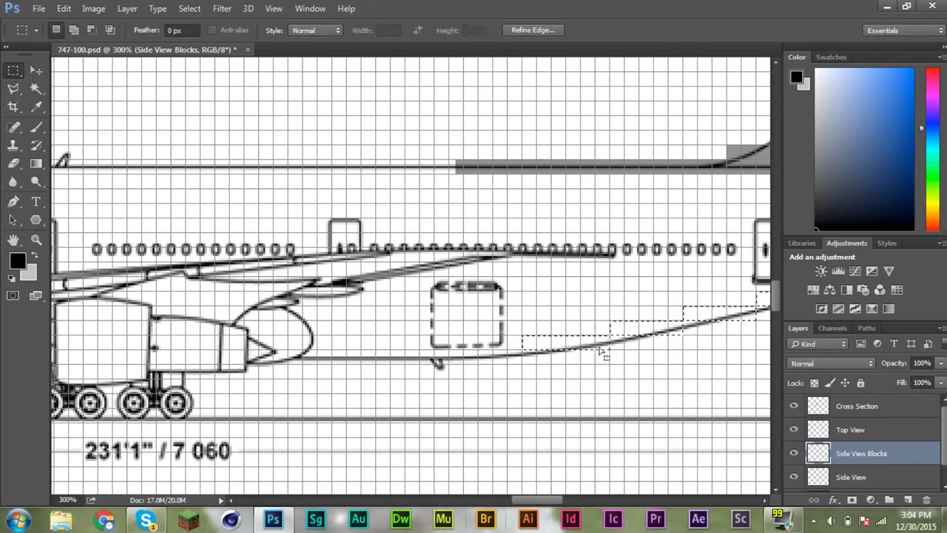
{"action": "left_click_drag", "start_coordinate": [519, 341], "coordinate": [508, 349]}
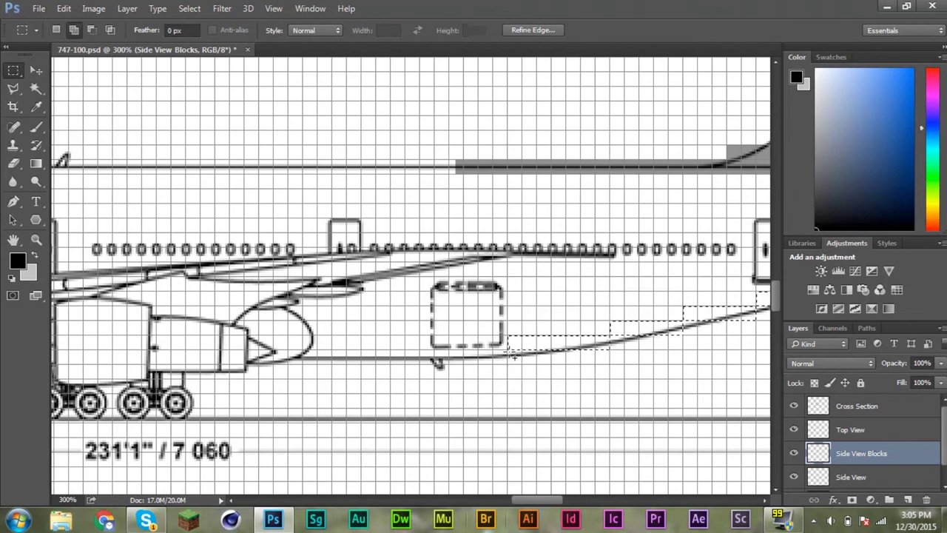
Add a long fuselage-bottom block, fill all boxes with 50% grey, and deselect.
{"action": "left_click_drag", "start_coordinate": [441, 364], "coordinate": [321, 363]}
{"action": "key", "text": "shift+BackSpace"}
{"action": "key", "text": "Return"}
{"action": "key", "text": "ctrl+d"}
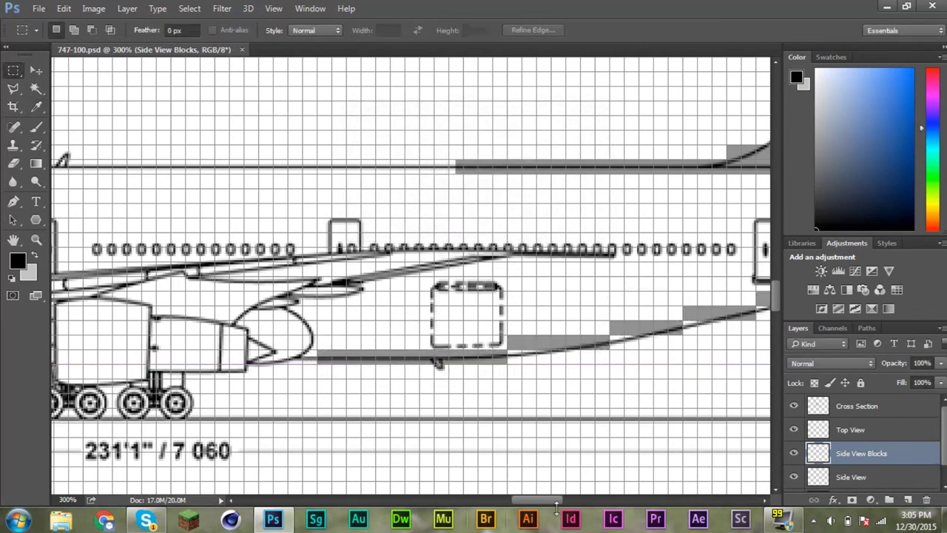
{"action": "left_click_drag", "start_coordinate": [542, 501], "coordinate": [481, 500]}
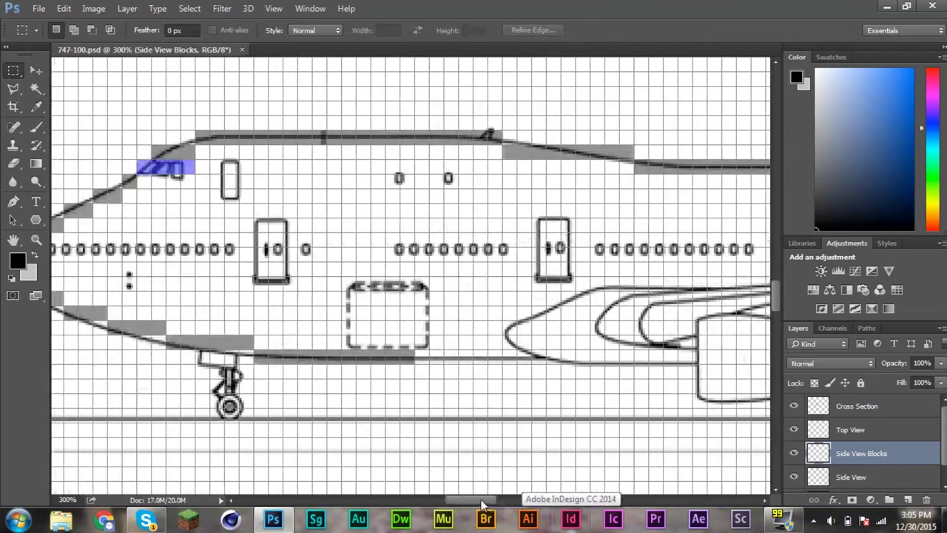